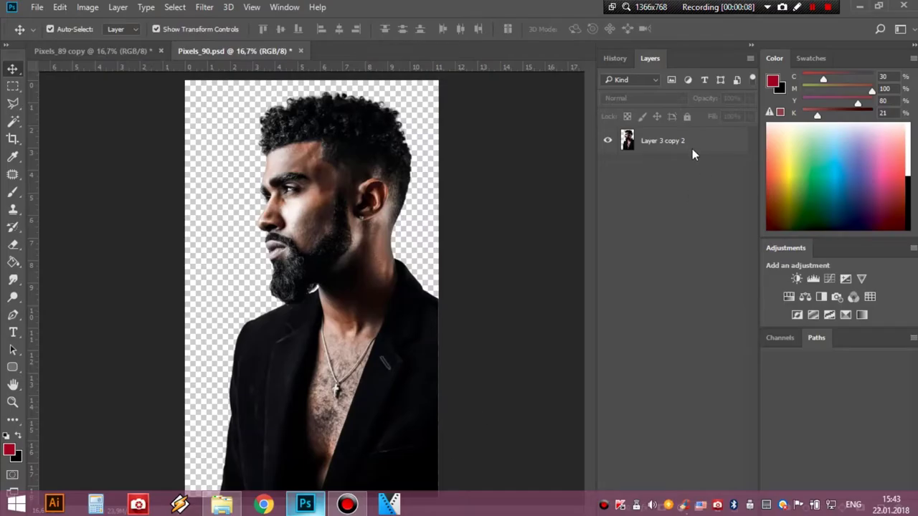
Add a new empty layer and set the foreground colour to #ffffff
click(688, 143)
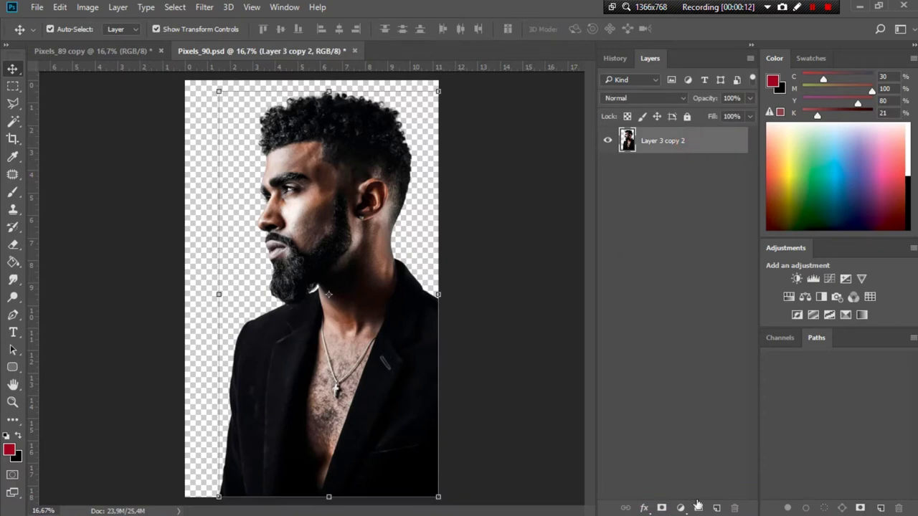
click(717, 508)
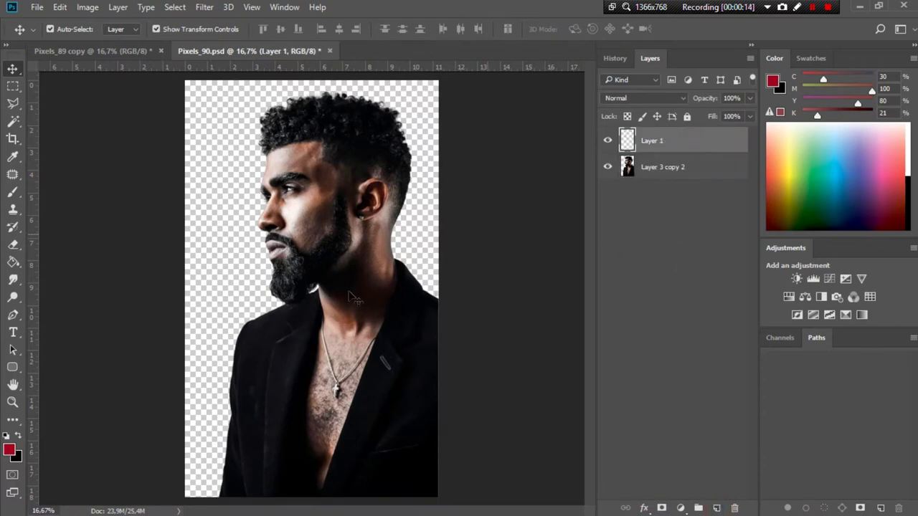
click(8, 451)
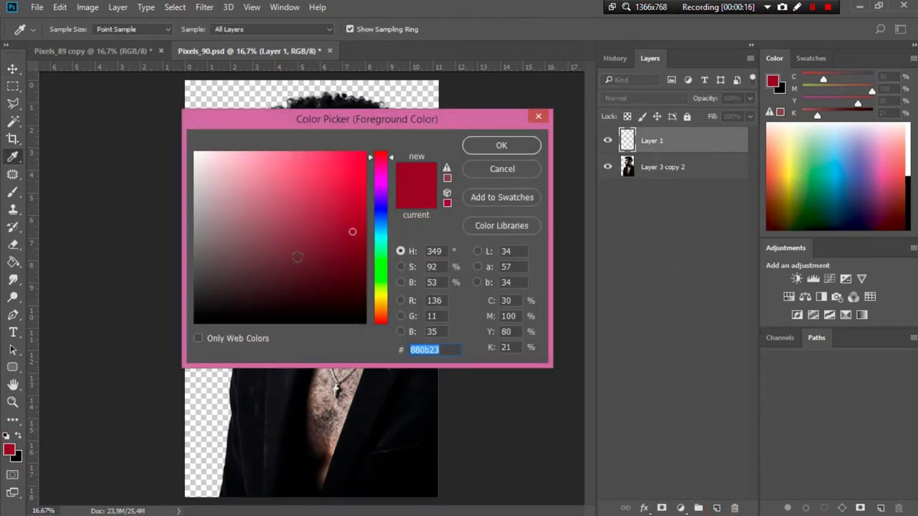
text(ffffff)
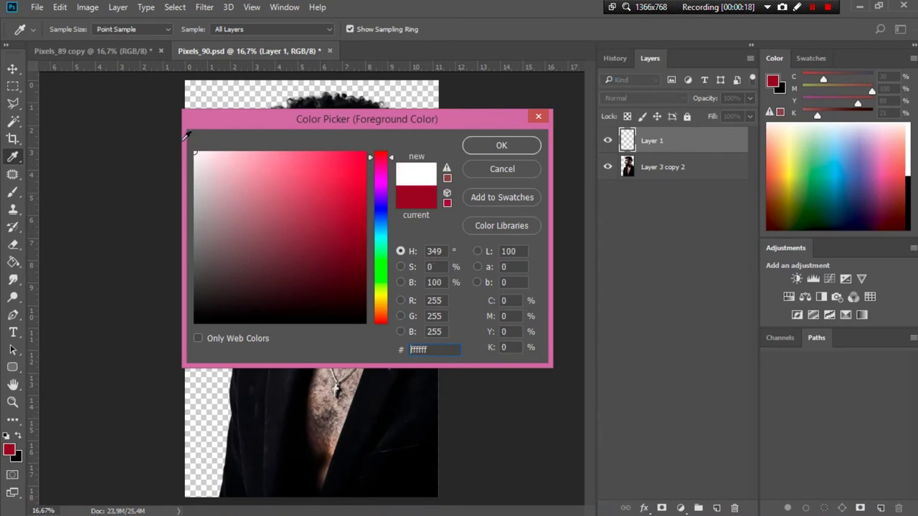
click(500, 146)
Fill the new layer with white and move it below Layer 3 copy 2
key(v)
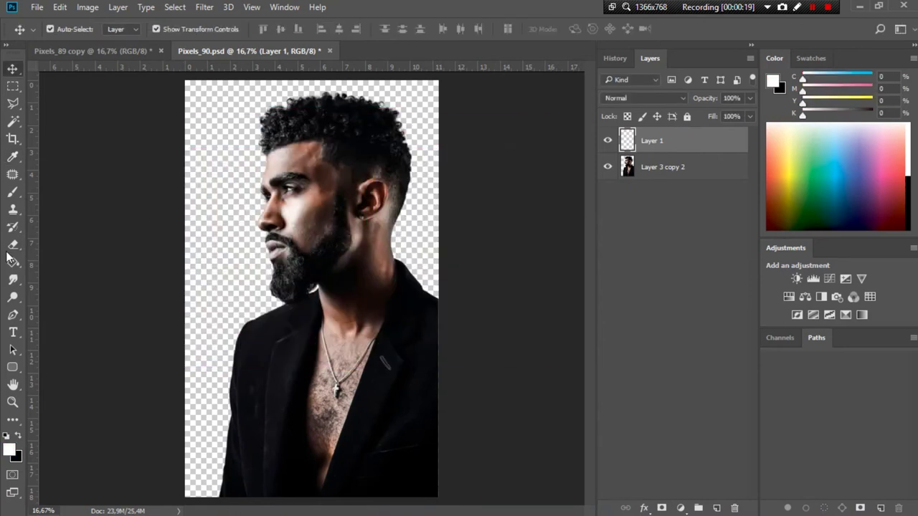
click(11, 264)
click(211, 246)
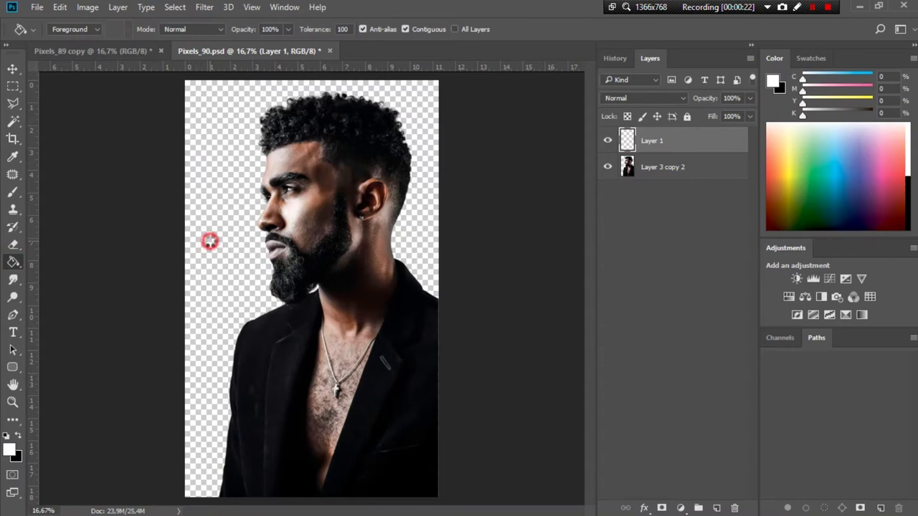
drag(683, 142, 678, 190)
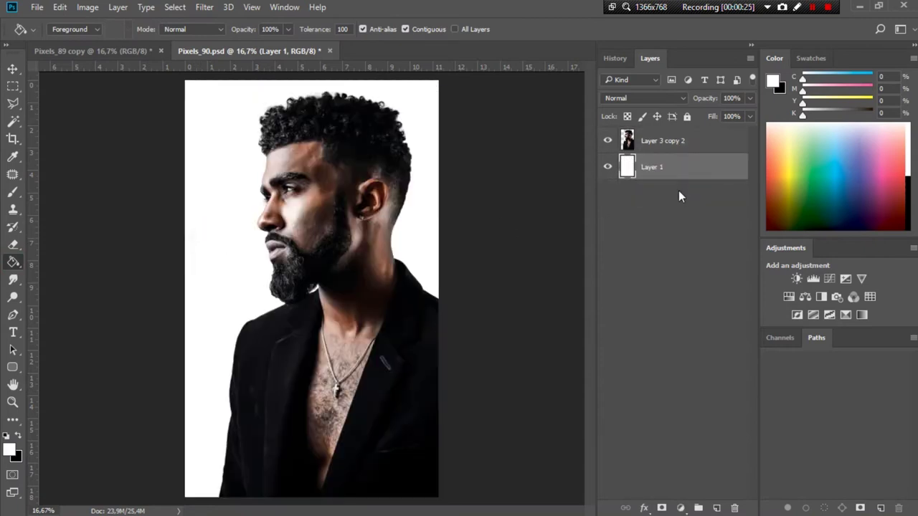
click(650, 143)
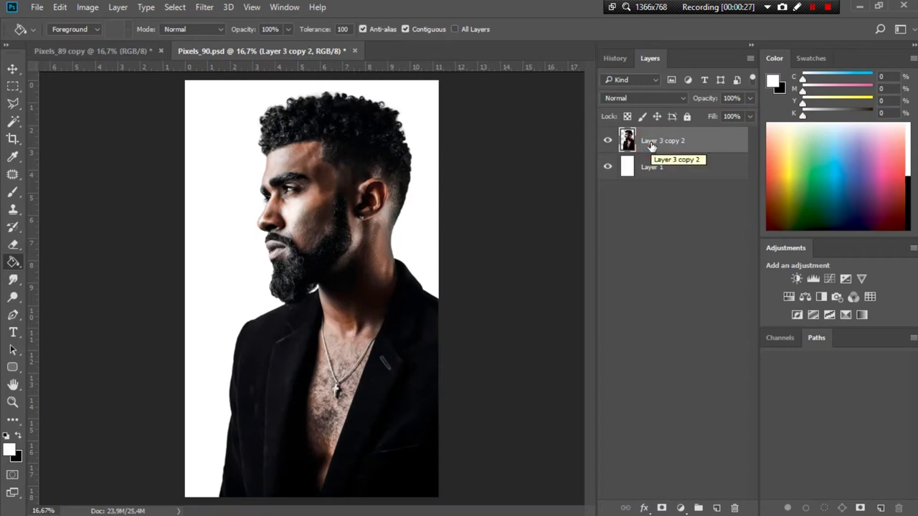
Mask Layer 3 copy 2 with a selection of the man's silhouette
click(628, 142)
ctrl+click(628, 141)
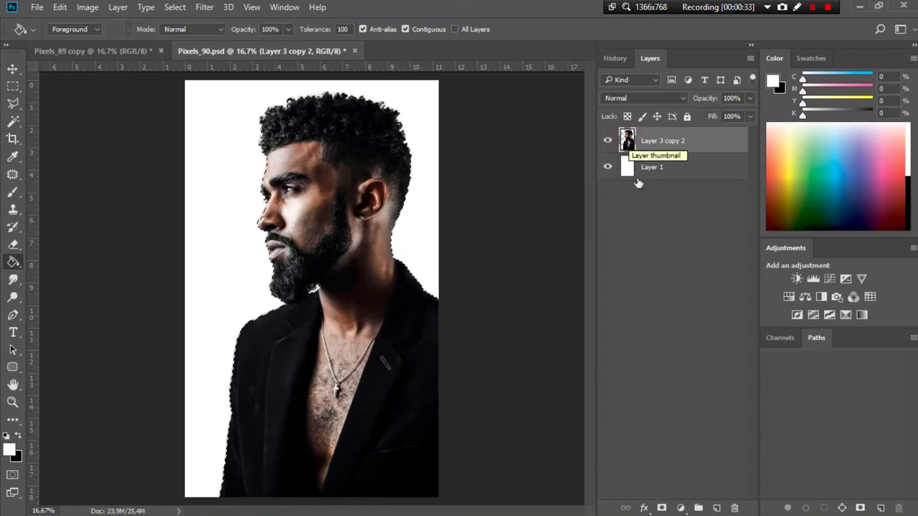
click(660, 508)
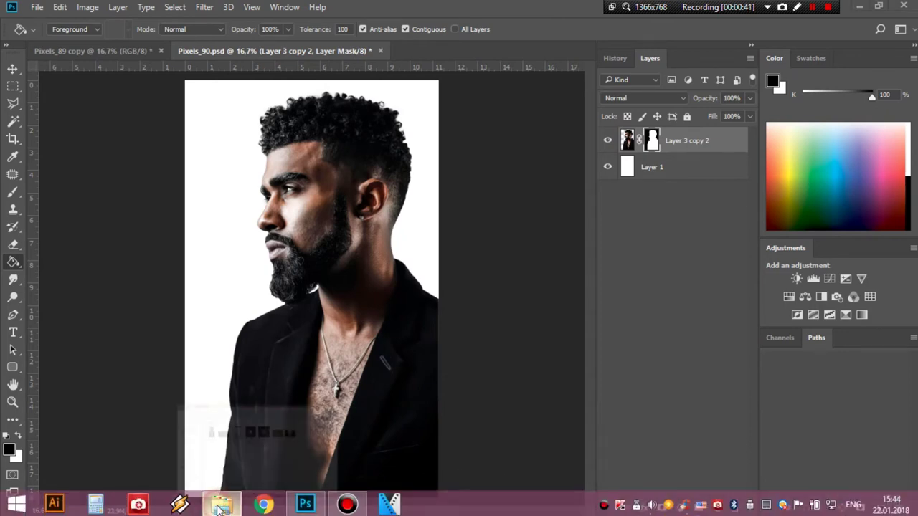
Drag the s1200 street photo from File Explorer onto the Photoshop canvas
click(221, 507)
click(645, 174)
drag(644, 175, 308, 512)
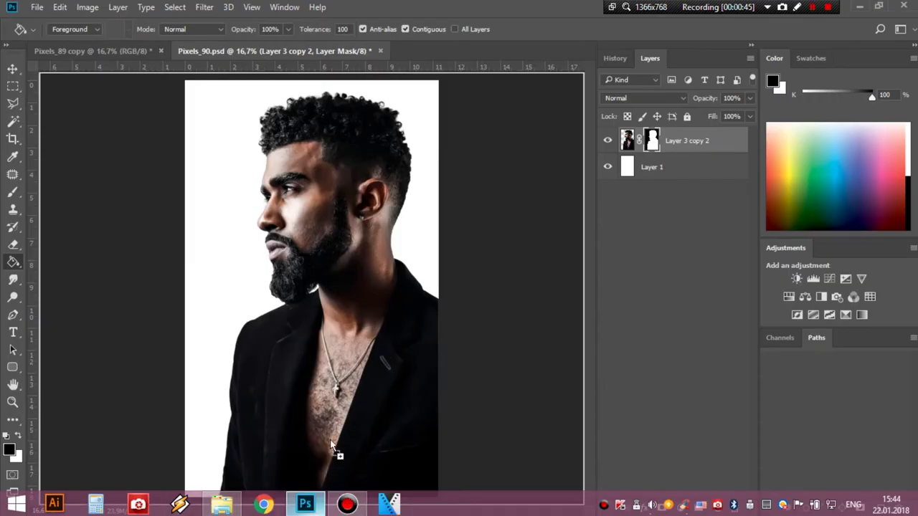
drag(308, 512, 350, 347)
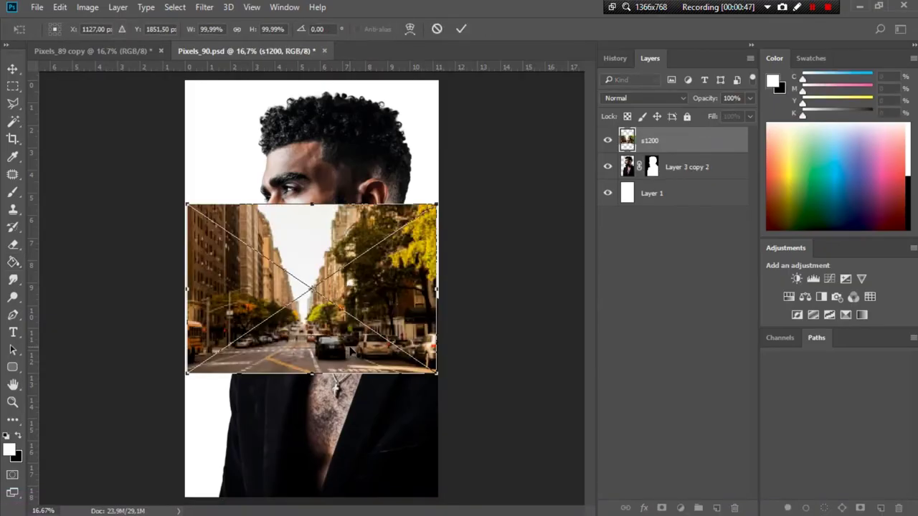
Commit the placed s1200 photo and scale it up from opposite corners
click(464, 28)
click(13, 68)
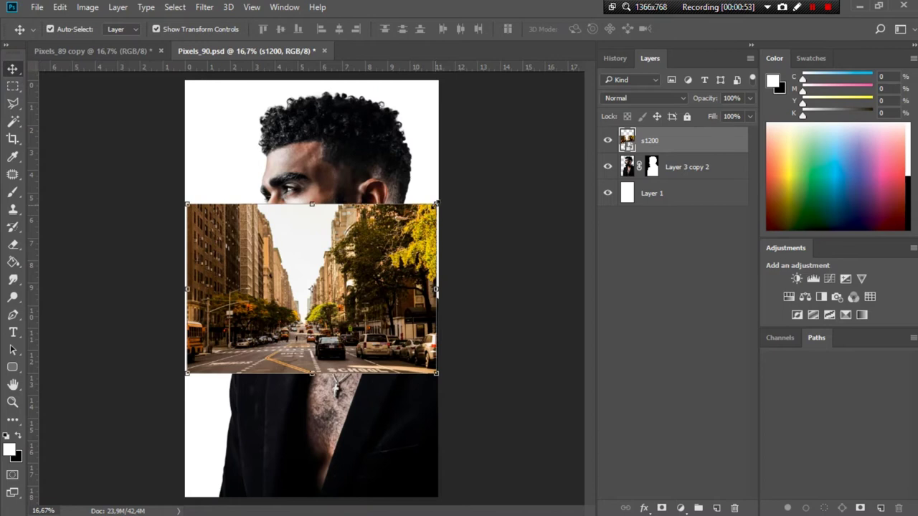
drag(436, 204, 585, 98)
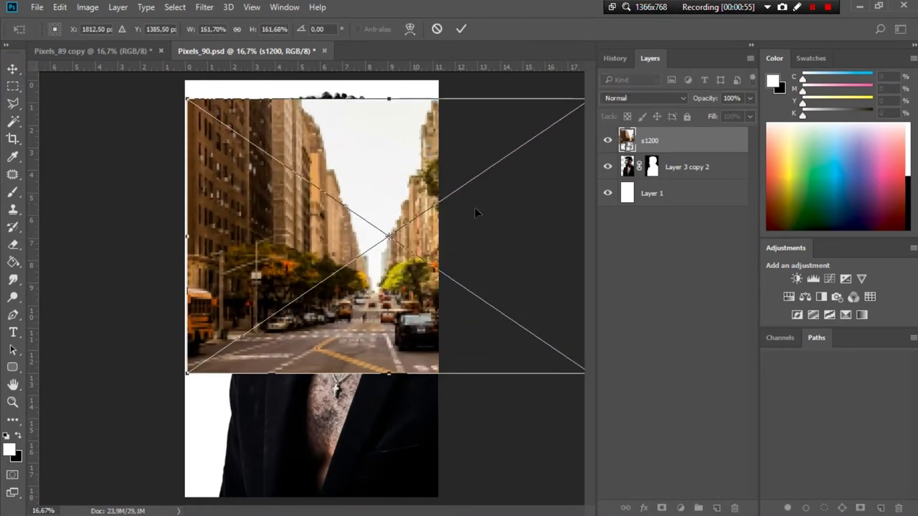
drag(187, 371, 40, 483)
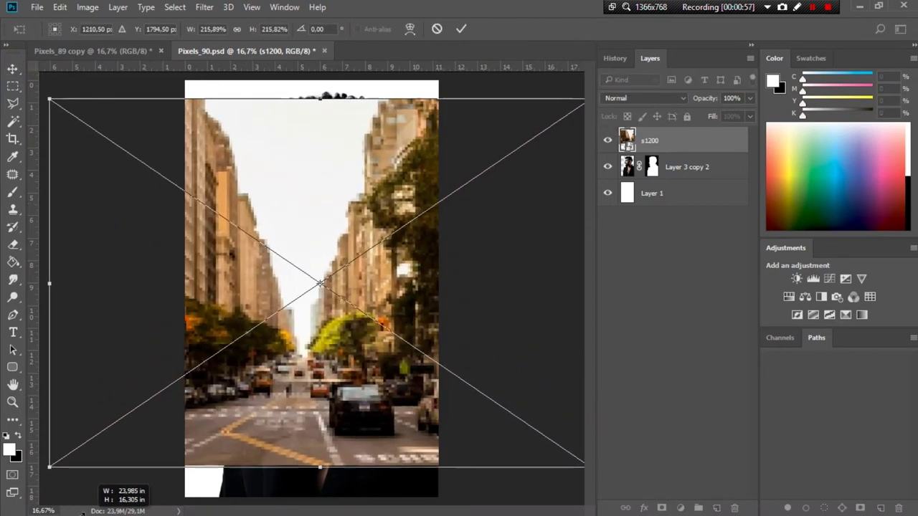
click(461, 28)
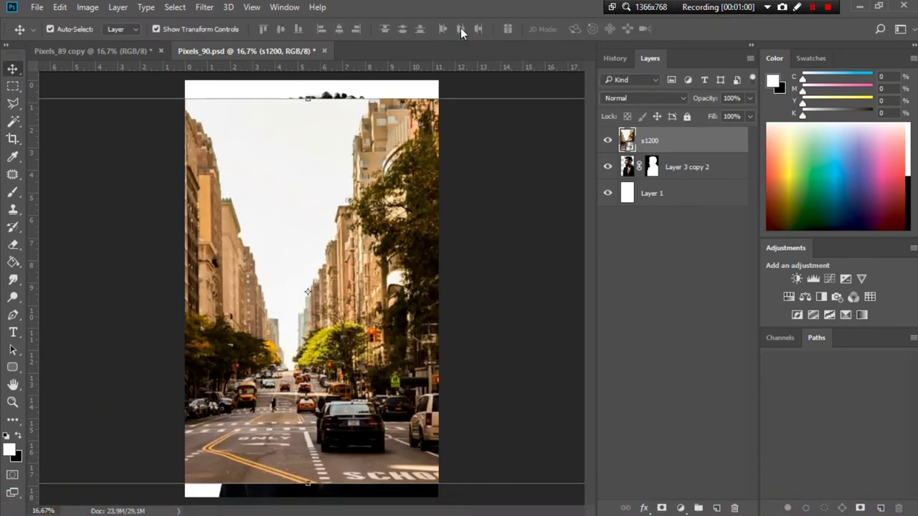
Enlarge and shift the street photo further so it covers the canvas at about 246%
key(ctrl+minus)
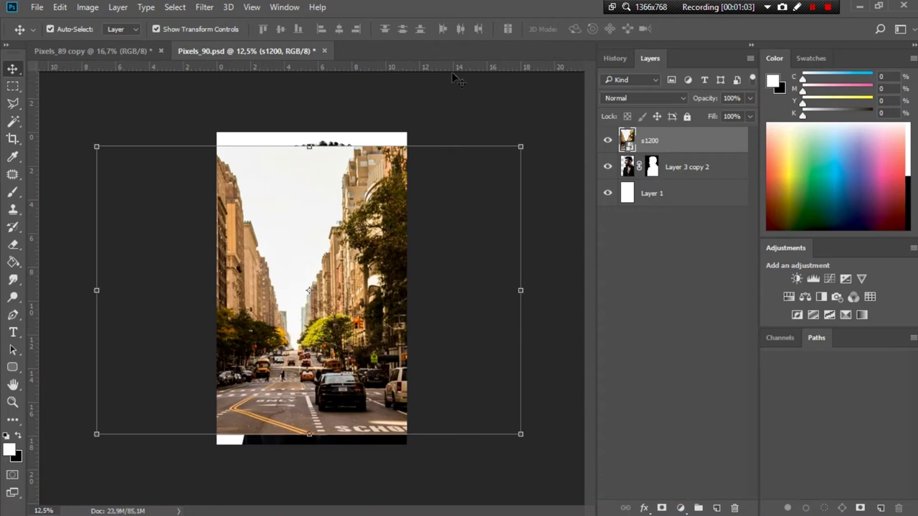
drag(520, 146, 542, 133)
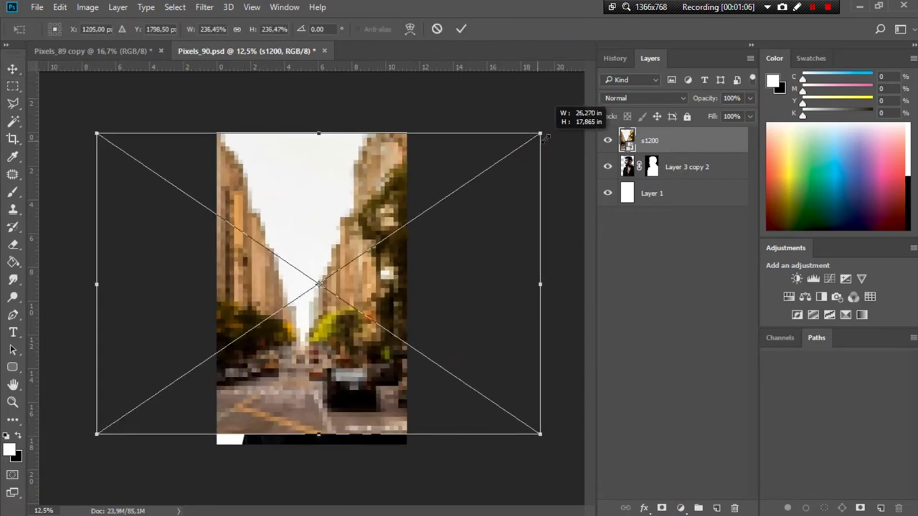
drag(538, 432, 558, 442)
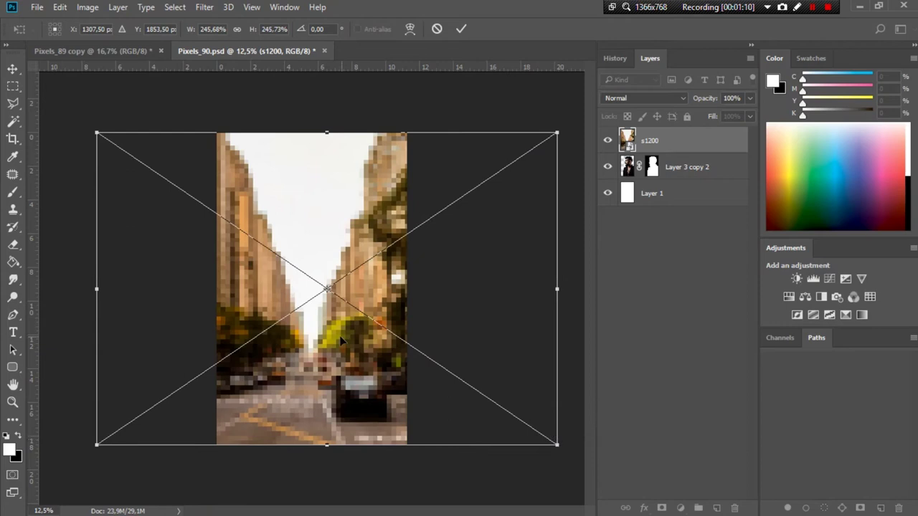
drag(342, 339, 364, 337)
click(460, 29)
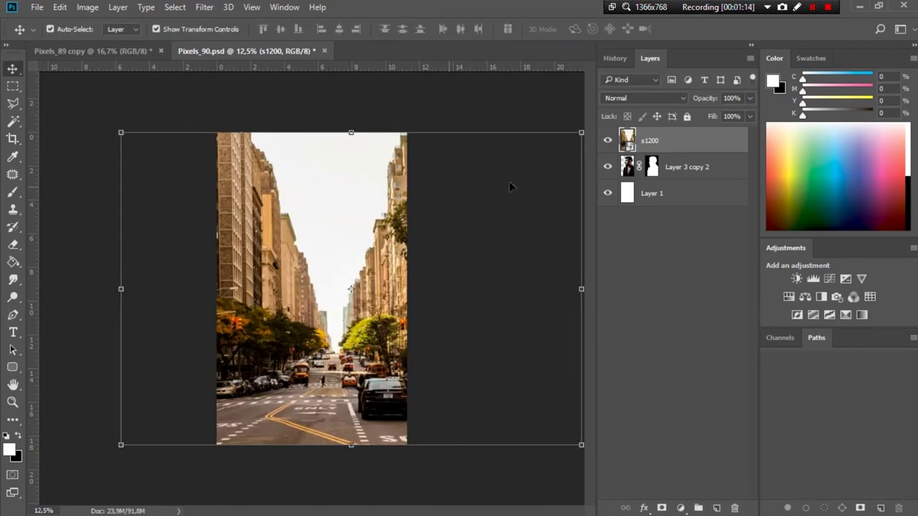
Drop the s1200 layer to 46% opacity and move it over the man
click(750, 117)
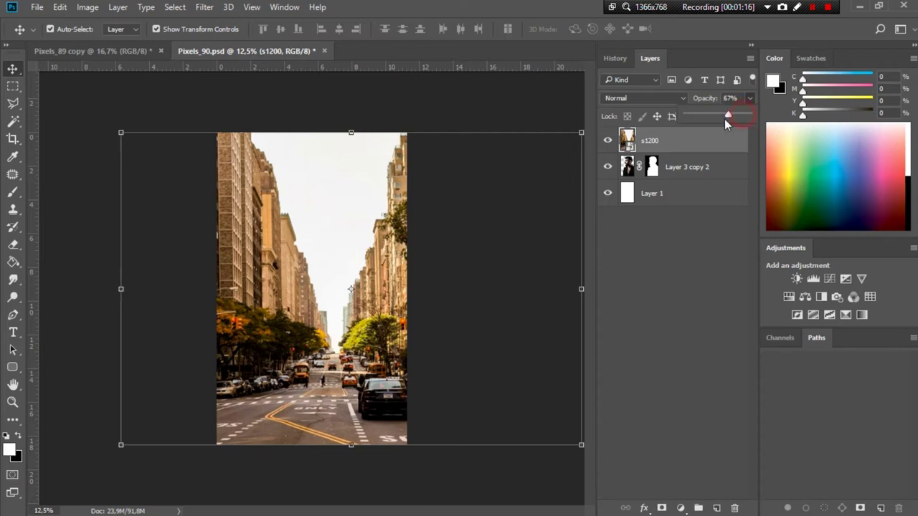
drag(725, 119, 716, 121)
mouse_move(452, 294)
mouse_down()
mouse_move(363, 263)
mouse_move(369, 259)
mouse_up()
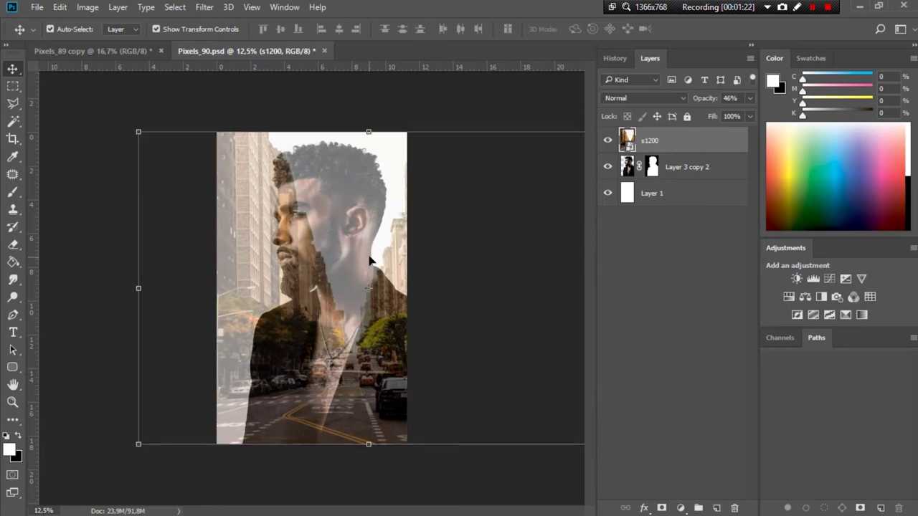
drag(139, 287, 217, 288)
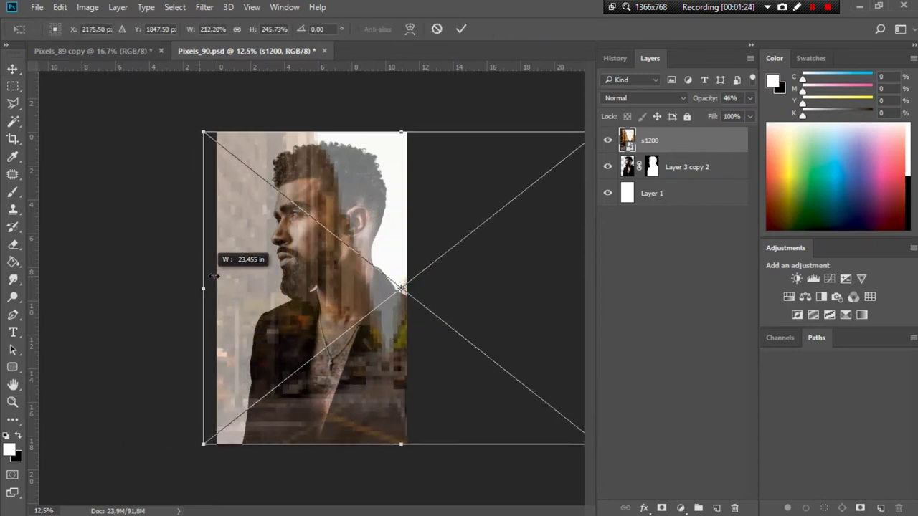
drag(277, 289, 234, 293)
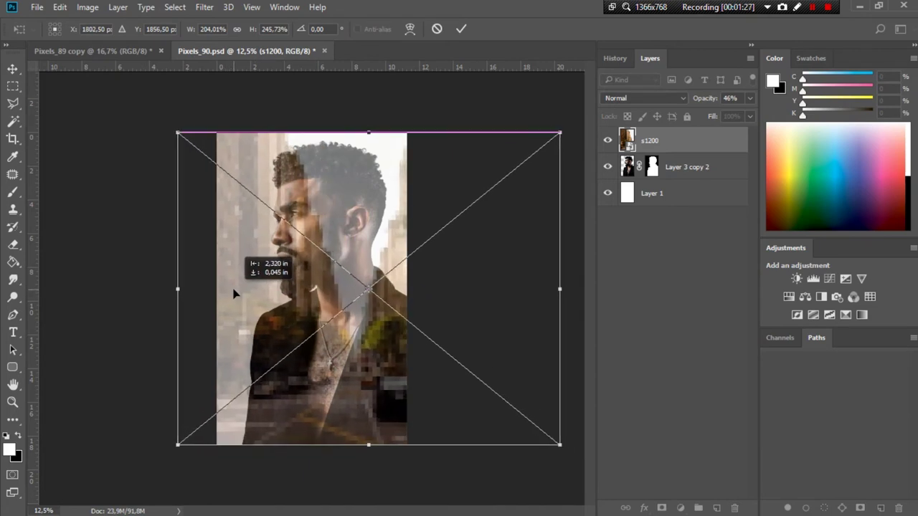
Narrow the street photo from both sides to fit the man's figure, then commit
drag(560, 289, 517, 300)
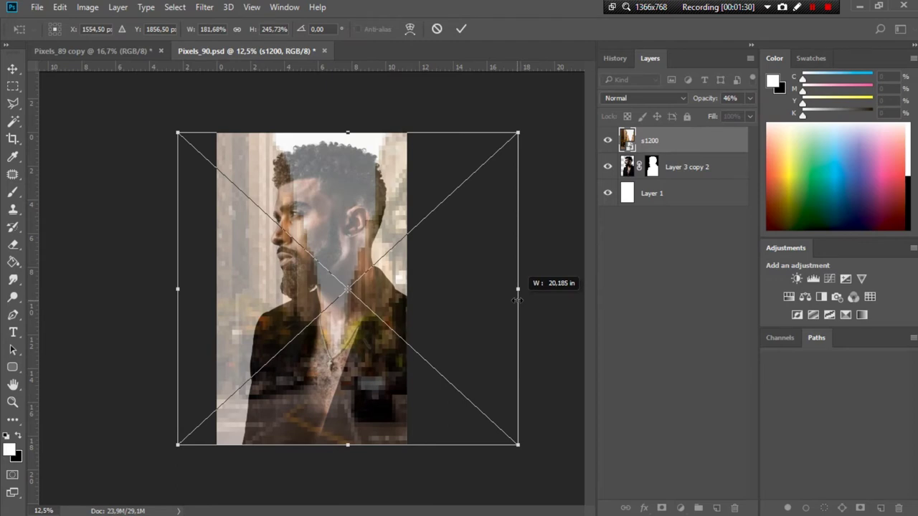
drag(177, 287, 195, 287)
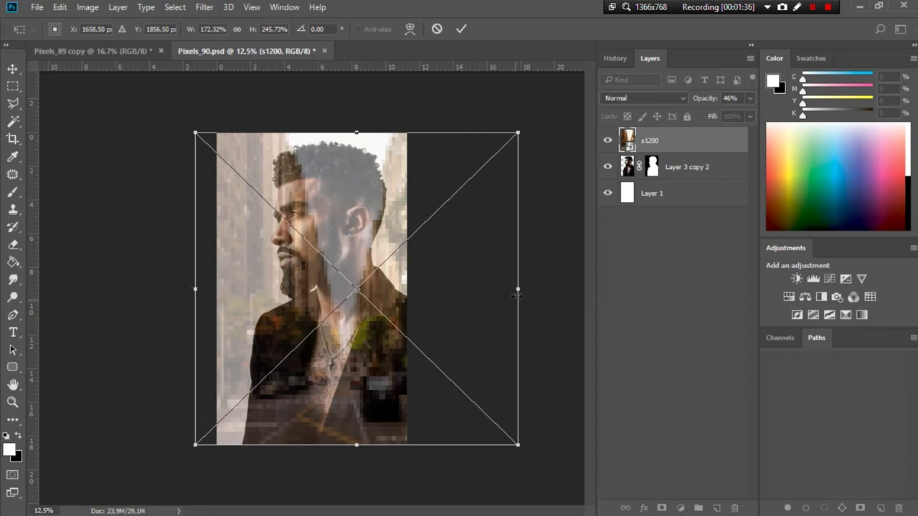
drag(518, 289, 501, 290)
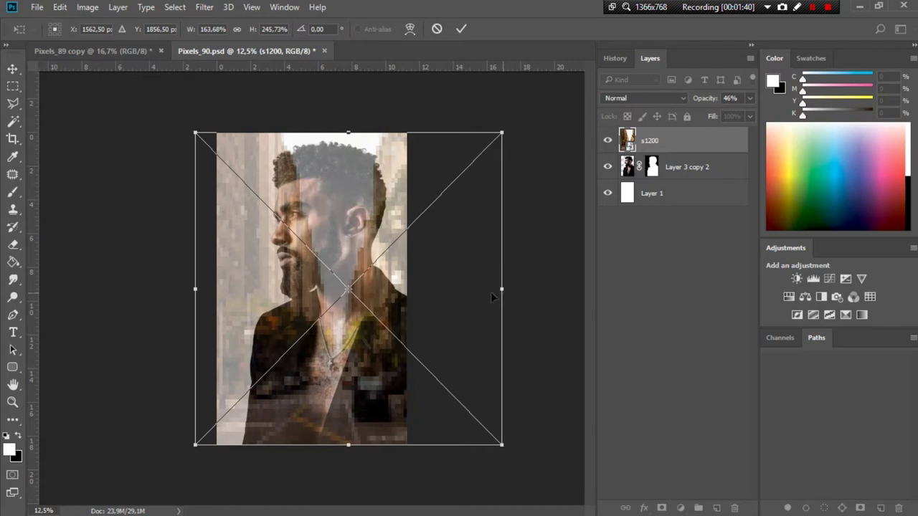
drag(192, 280, 198, 279)
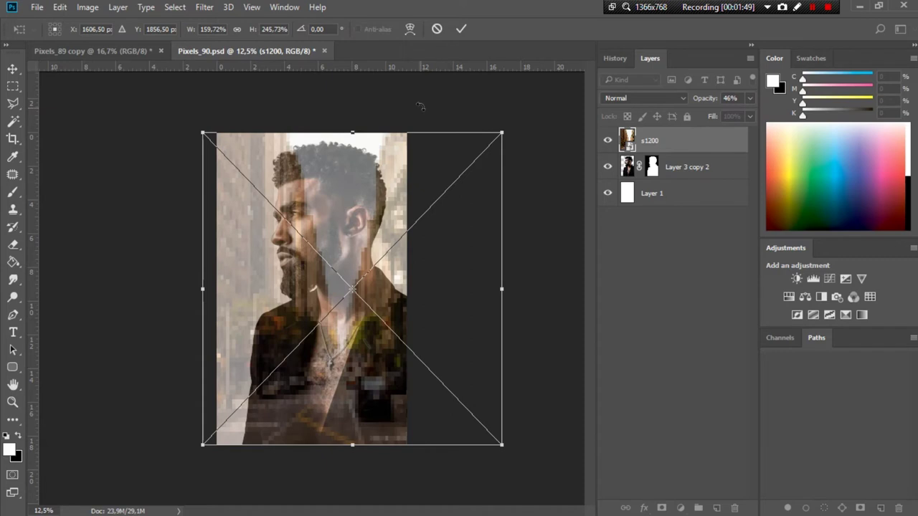
click(463, 28)
Return the s1200 layer to 100% opacity
click(750, 98)
drag(733, 112, 769, 112)
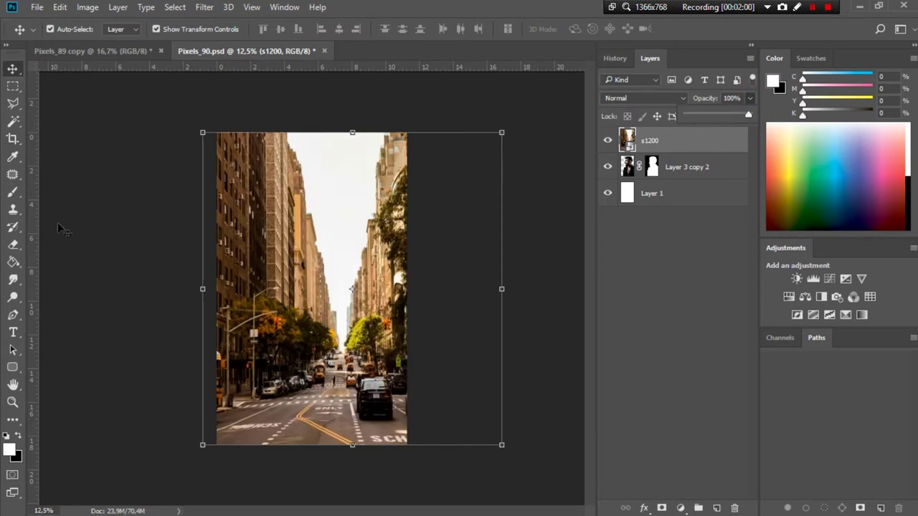
click(13, 243)
Rasterize the s1200 layer and replace its mask with the portrait's silhouette mask
click(484, 194)
click(465, 223)
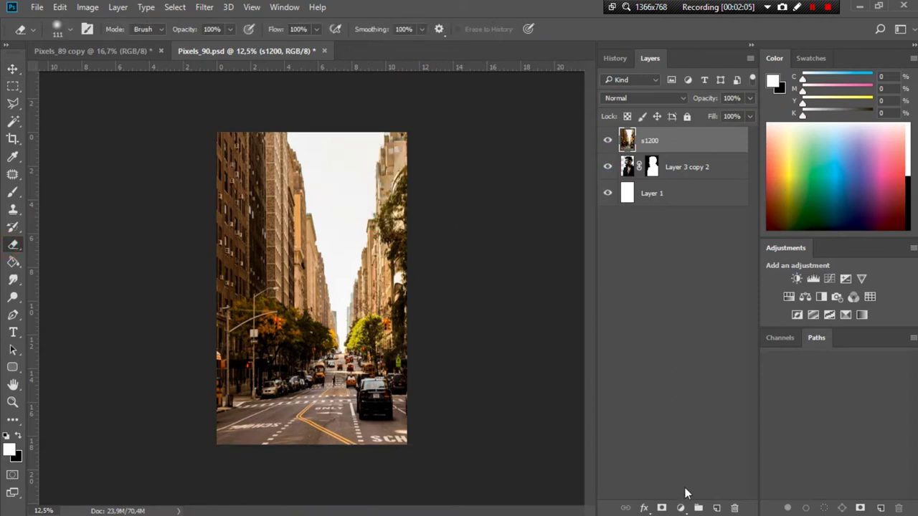
click(661, 508)
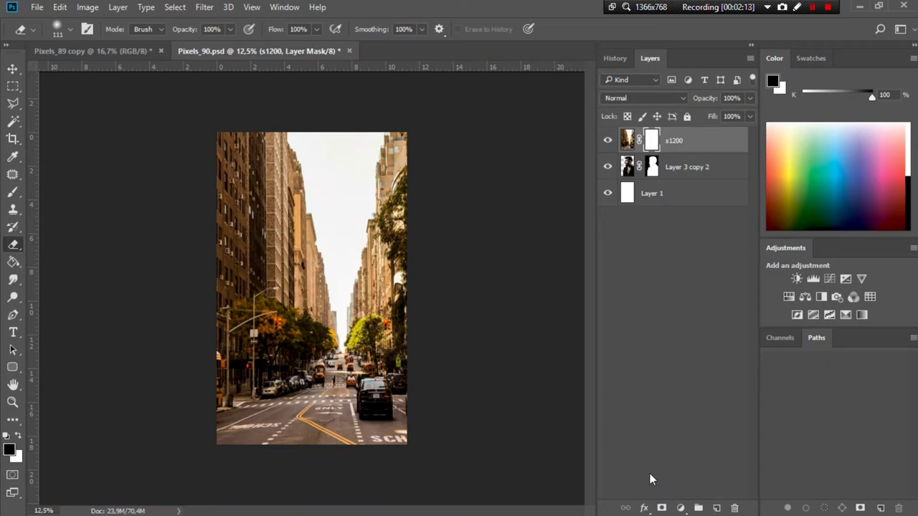
drag(652, 166, 672, 145)
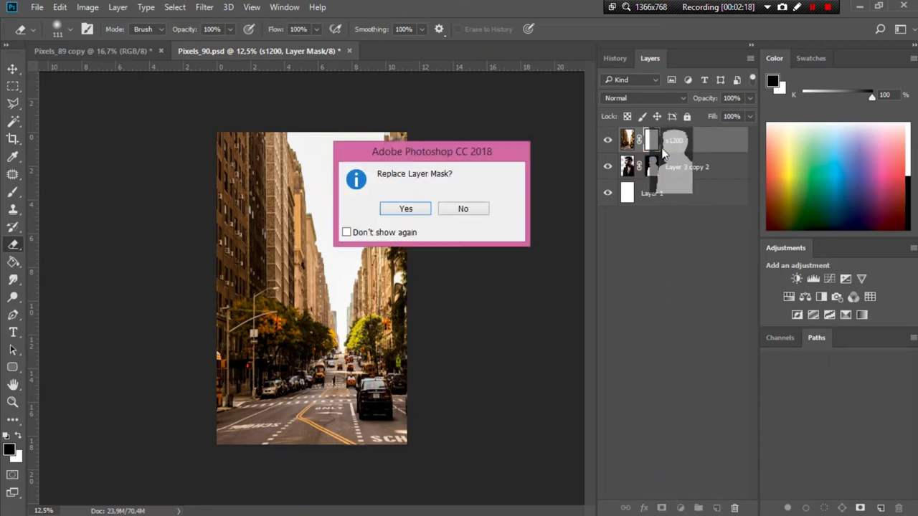
click(413, 208)
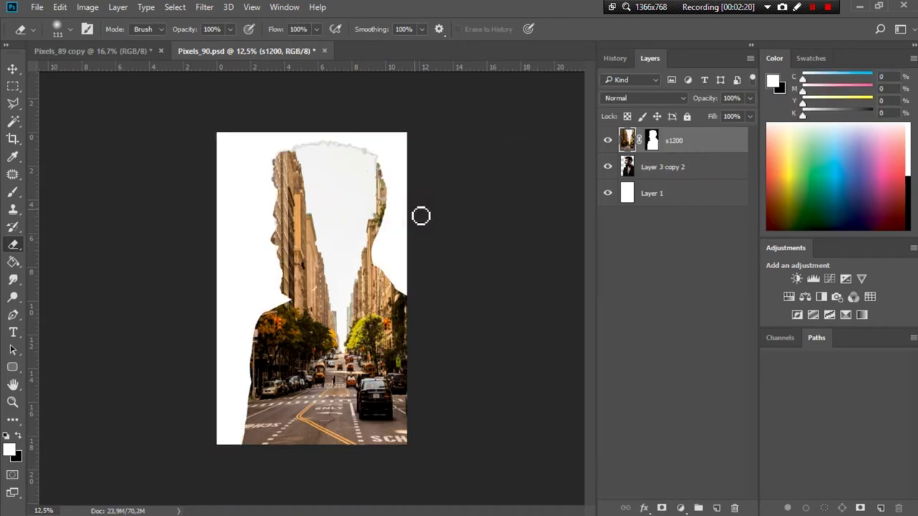
Give Layer 3 copy 2 a fresh blank layer mask
click(652, 172)
click(661, 507)
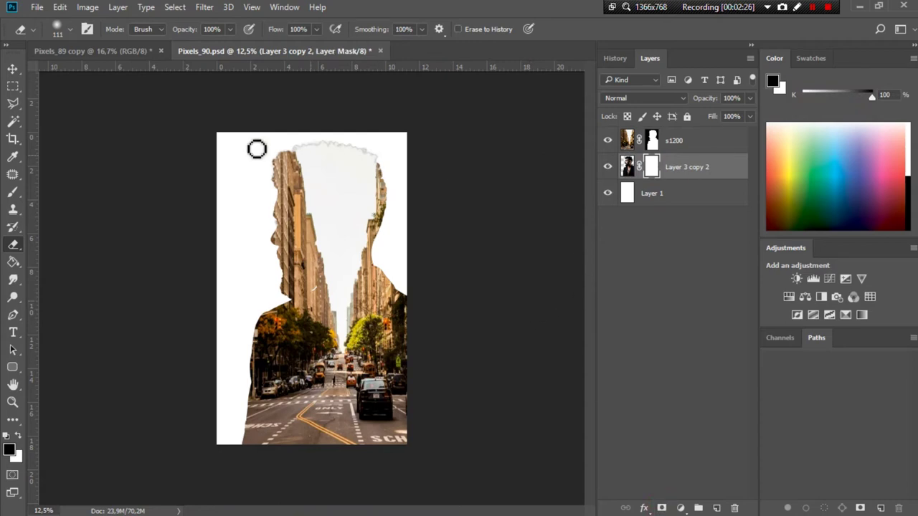
click(12, 70)
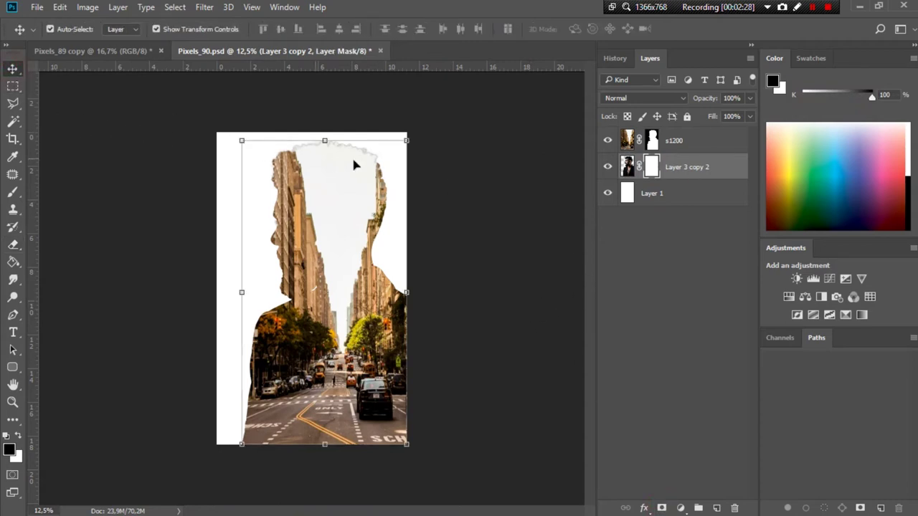
Lower the s1200 city layer's opacity to 61%
click(673, 141)
click(751, 98)
mouse_move(752, 114)
mouse_down()
mouse_move(717, 115)
mouse_move(725, 120)
mouse_up()
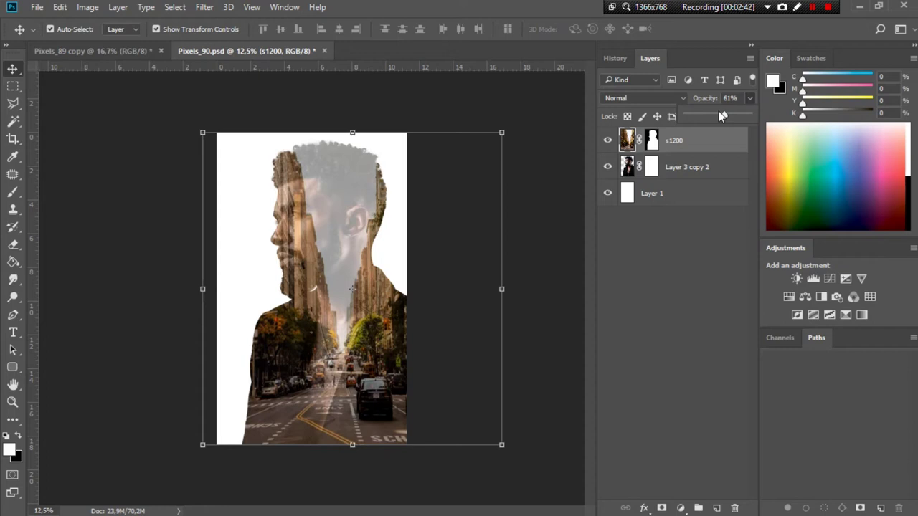
click(695, 140)
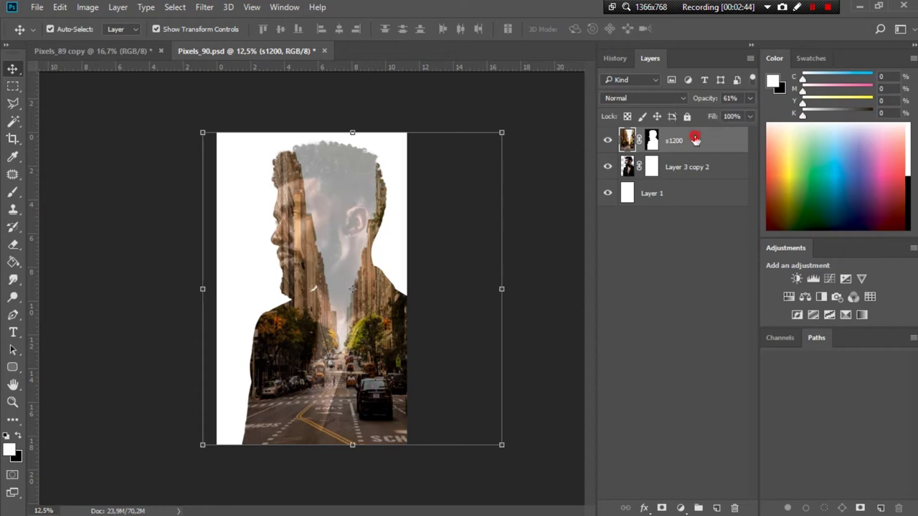
click(680, 508)
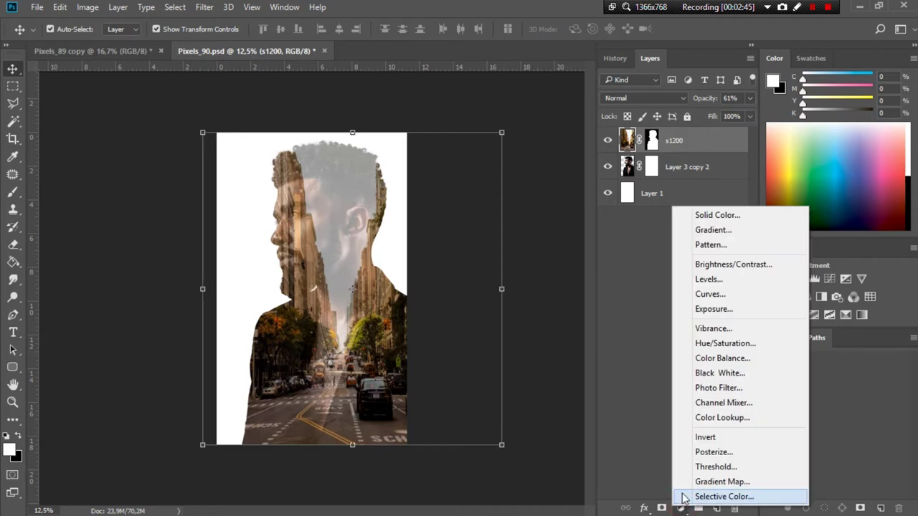
Add a Black & White adjustment layer above the composite and select the portrait's mask
click(718, 372)
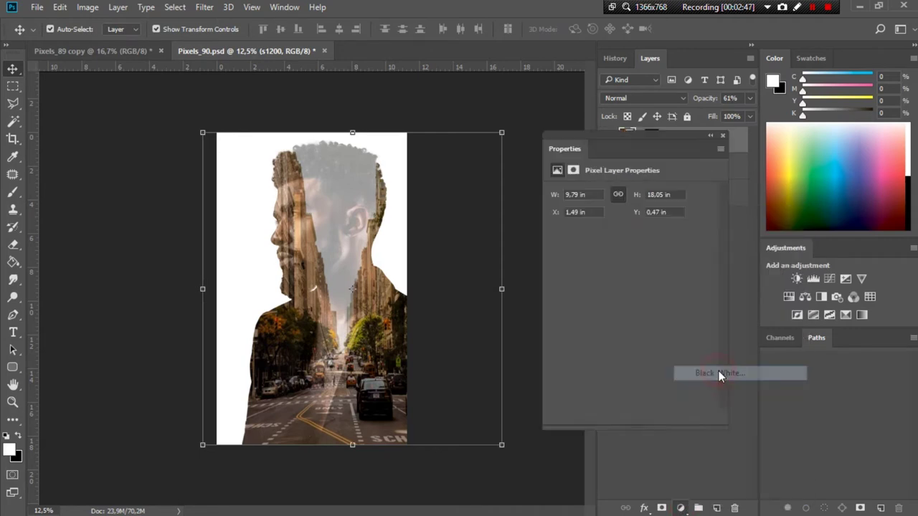
click(723, 137)
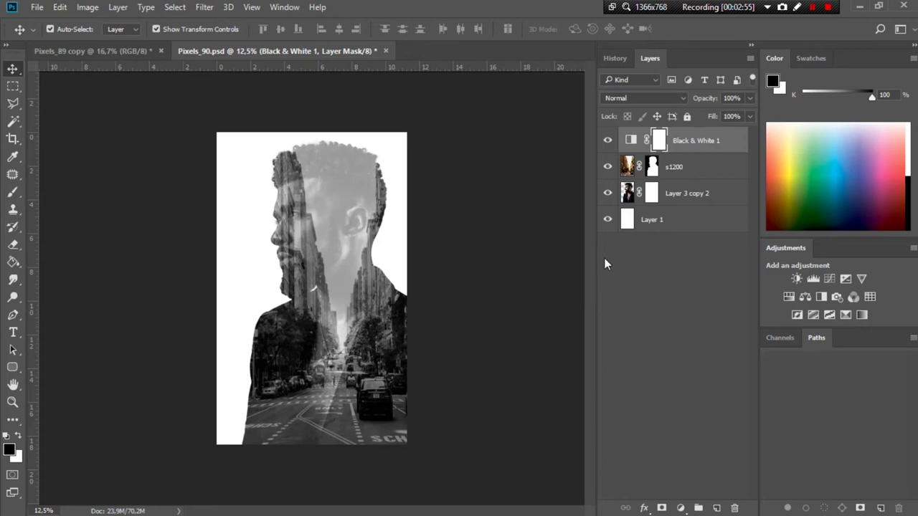
click(652, 190)
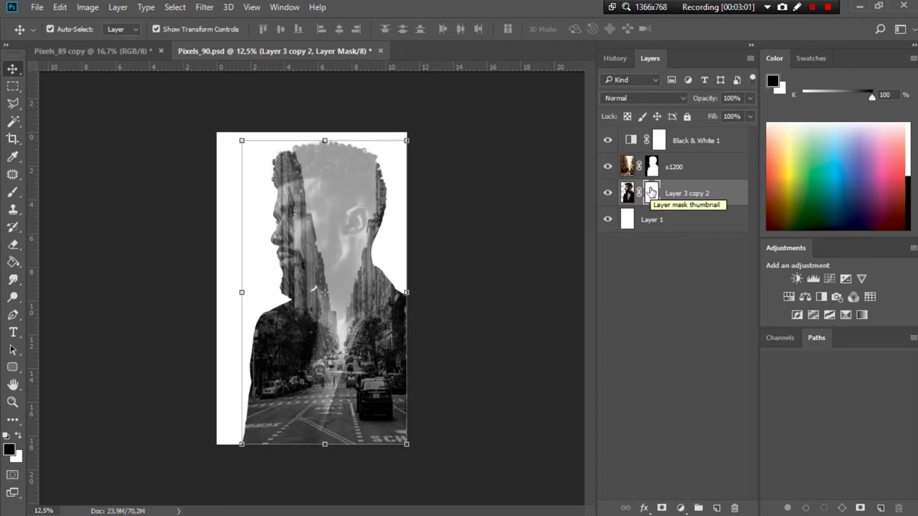
Brush white on the portrait mask over the face, nose and mouth
click(12, 192)
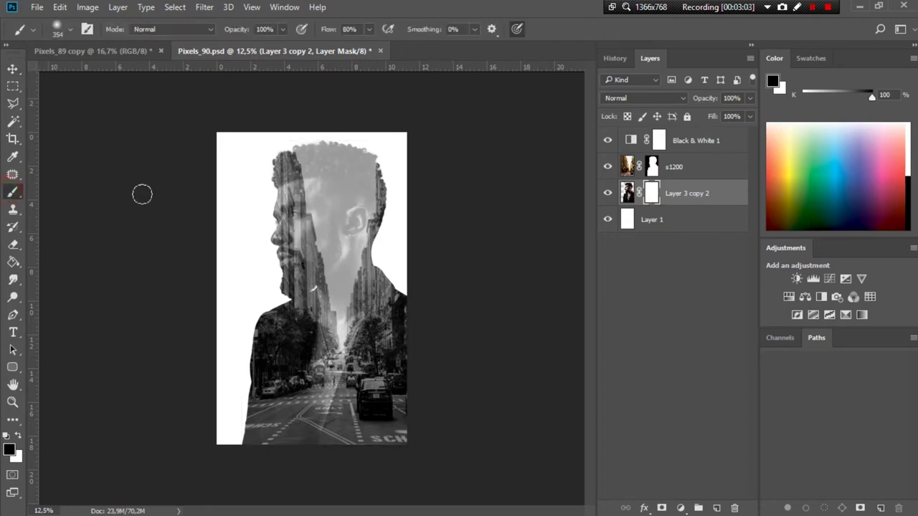
click(273, 208)
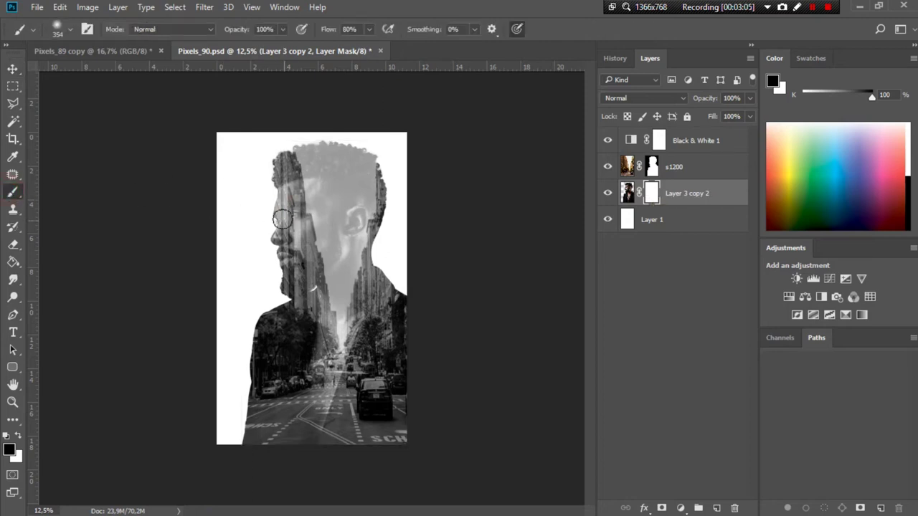
click(17, 436)
click(294, 206)
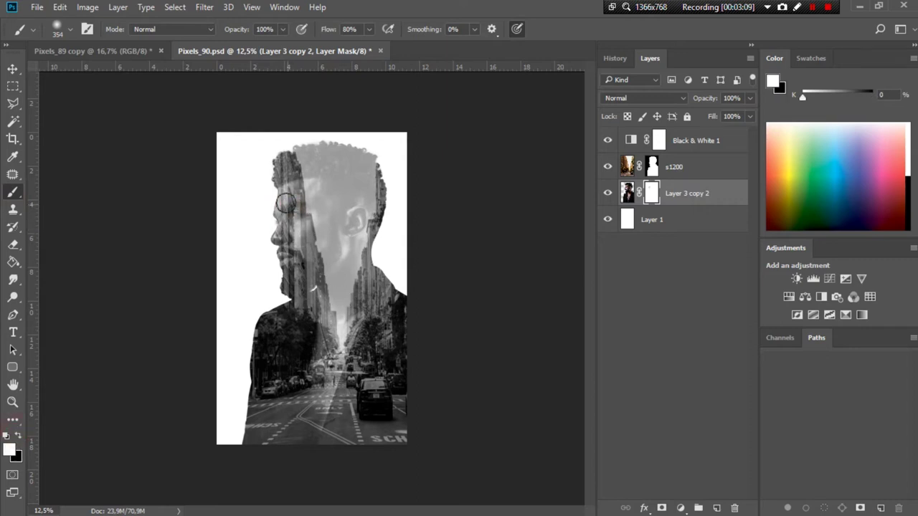
click(277, 206)
click(278, 235)
drag(267, 215, 280, 238)
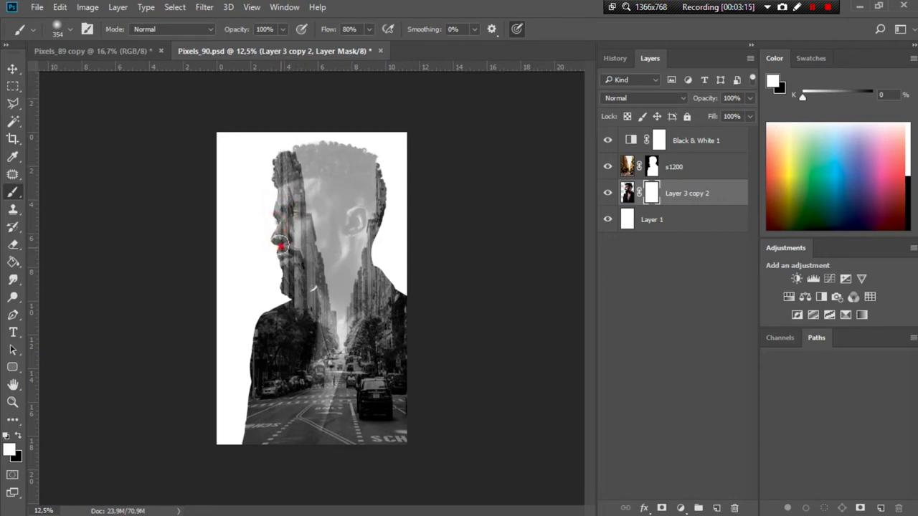
Paint the s1200 mask around the eye and nose to reveal more face
click(652, 166)
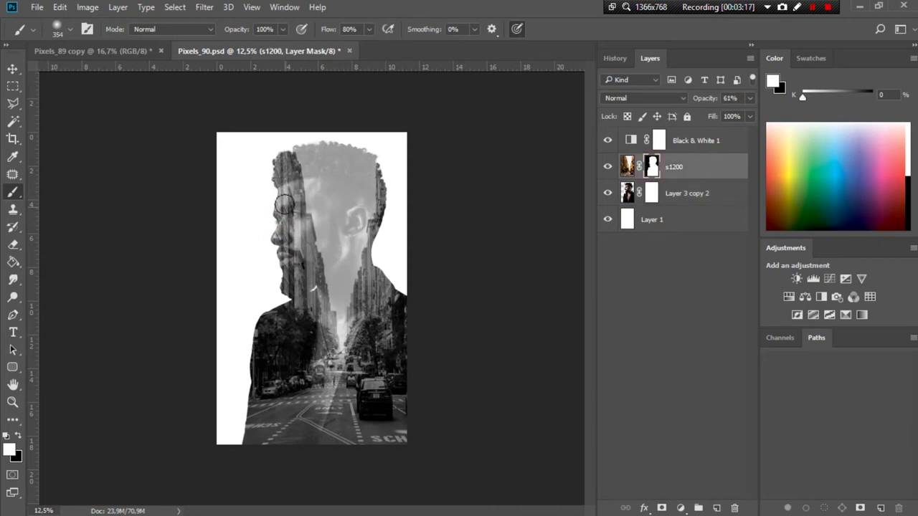
drag(284, 204, 281, 248)
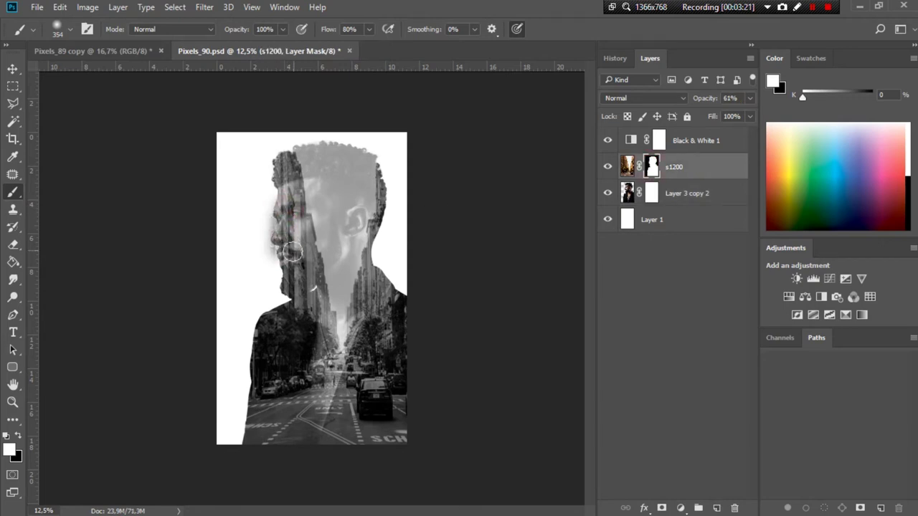
click(615, 58)
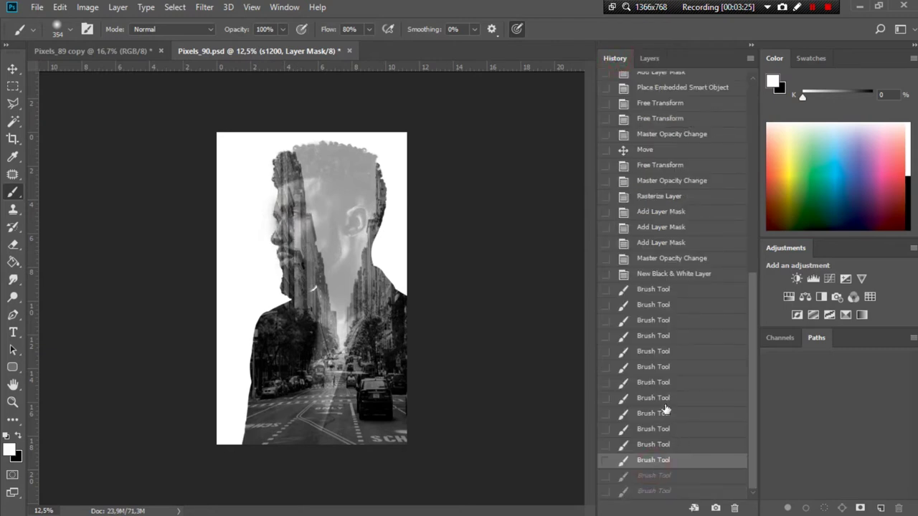
Step back to an earlier Brush Tool state in History, then show the layers again
click(636, 446)
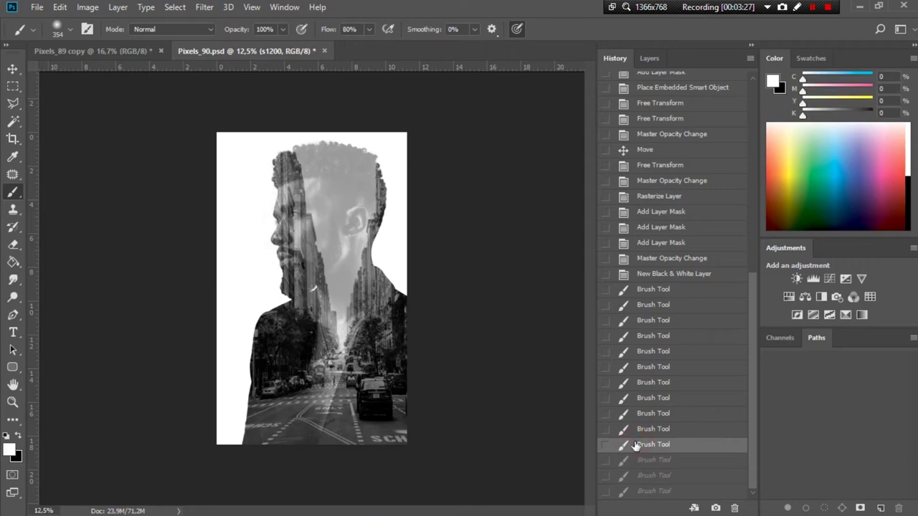
click(652, 60)
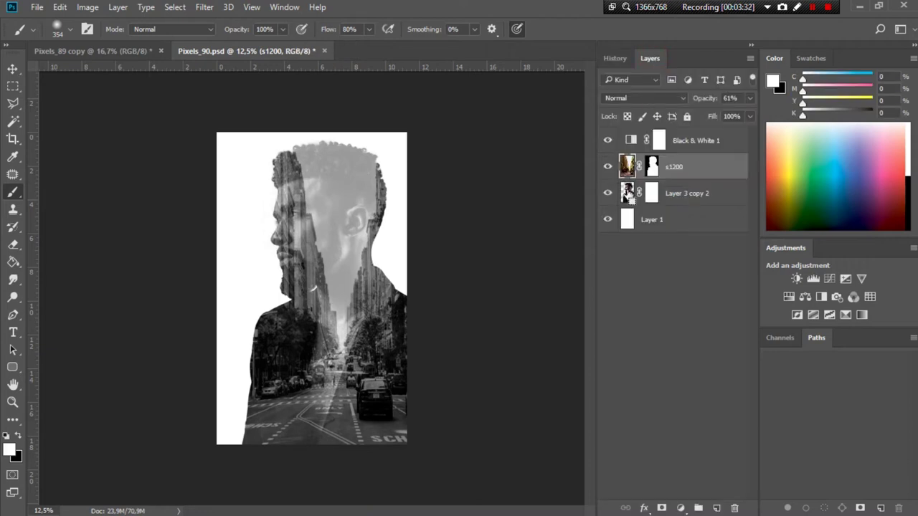
Paint black on the s1200 mask over the eye, nose and beard to reveal the face
drag(360, 235, 309, 233)
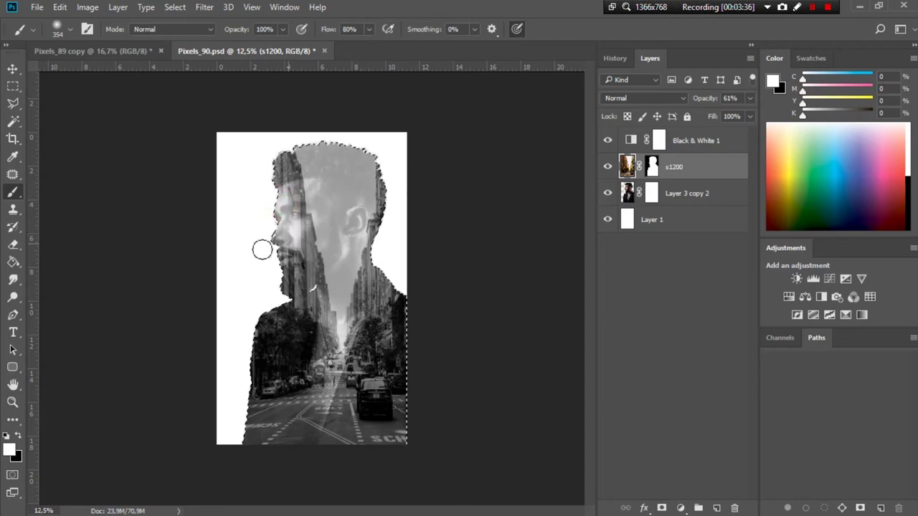
click(18, 435)
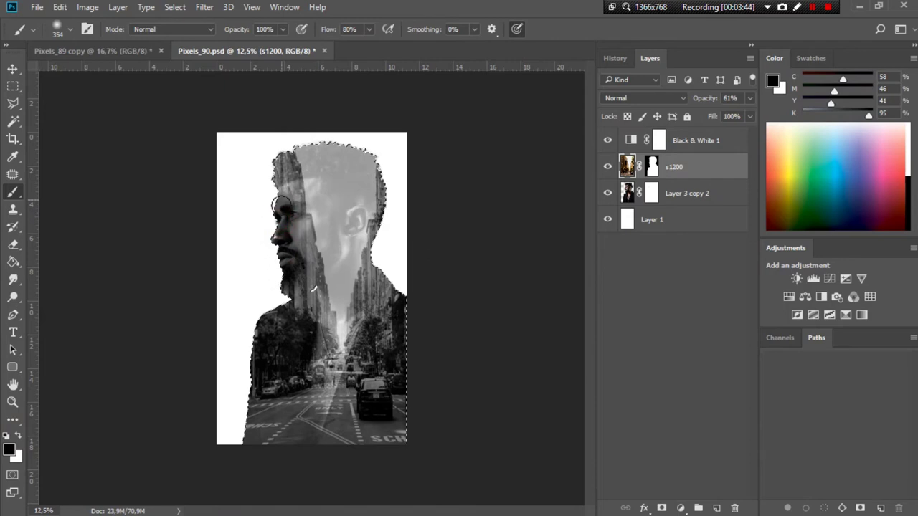
drag(285, 213, 294, 232)
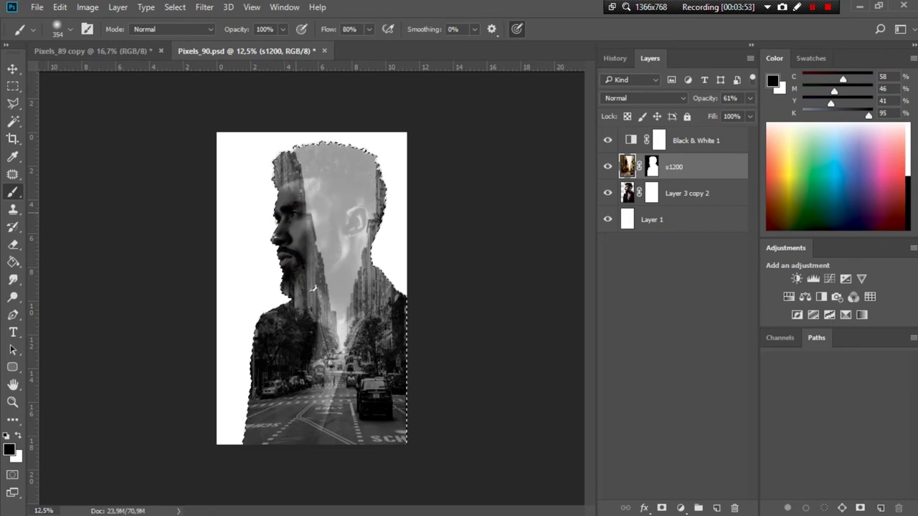
click(617, 59)
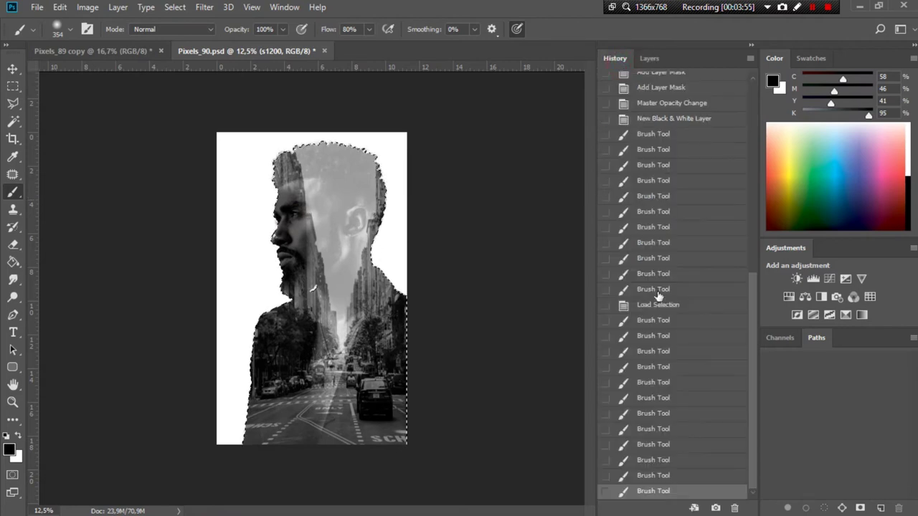
Revert History to the Load Selection state, then target the s1200 mask with colours swapped
click(648, 305)
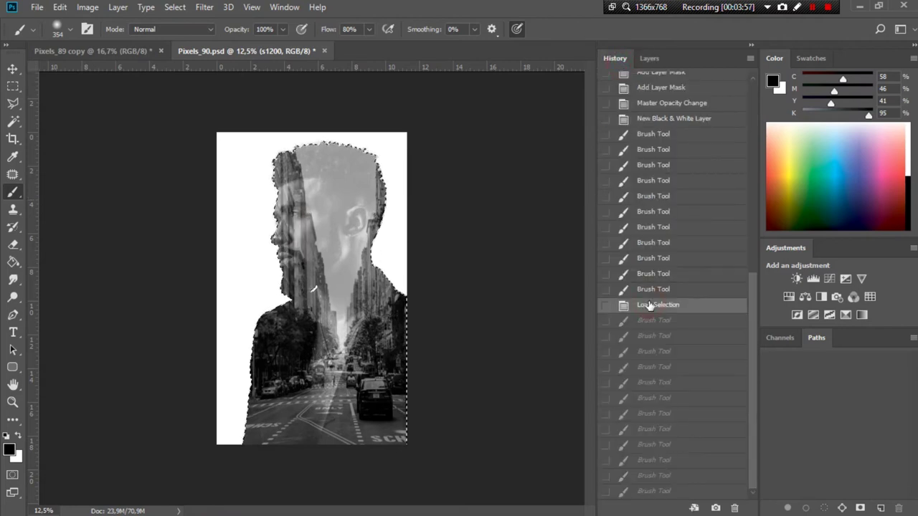
click(649, 61)
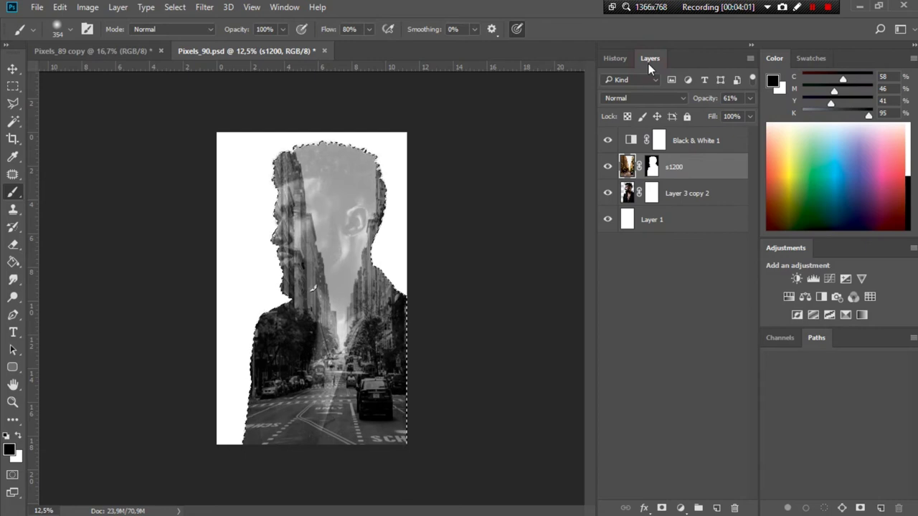
click(654, 164)
key(x)
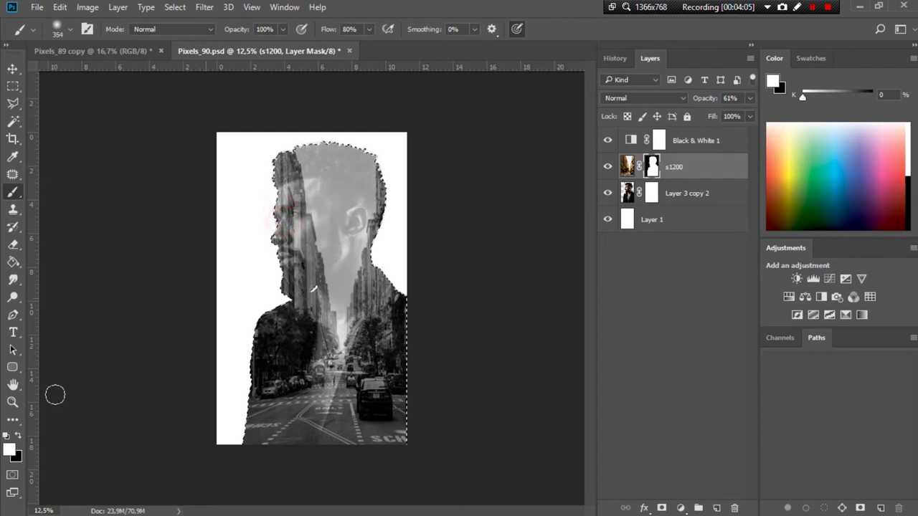
On the s1200 mask, reveal the face from eye to beard and restore city over the hair
click(19, 436)
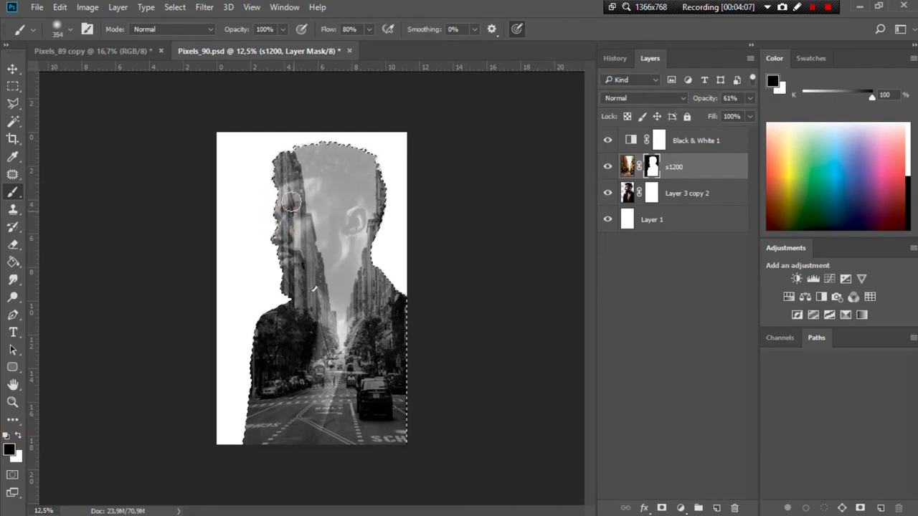
drag(290, 235, 302, 262)
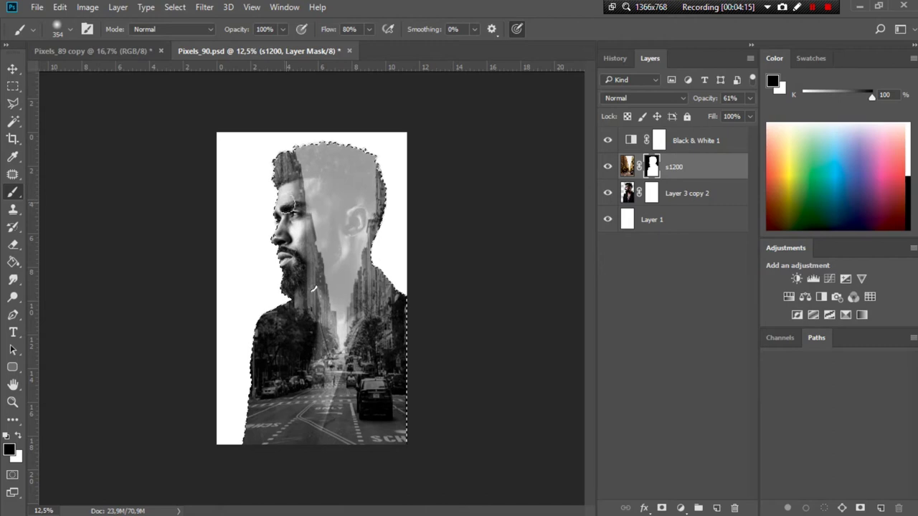
click(18, 434)
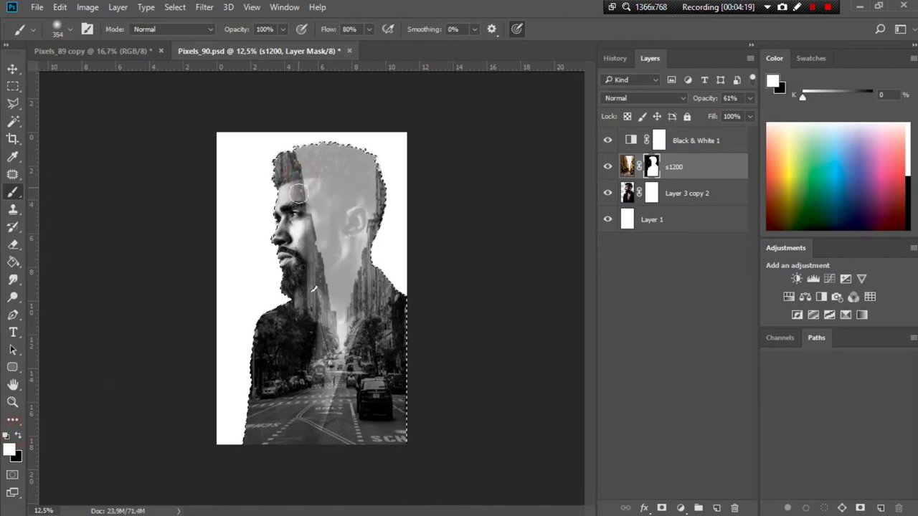
drag(291, 170, 287, 170)
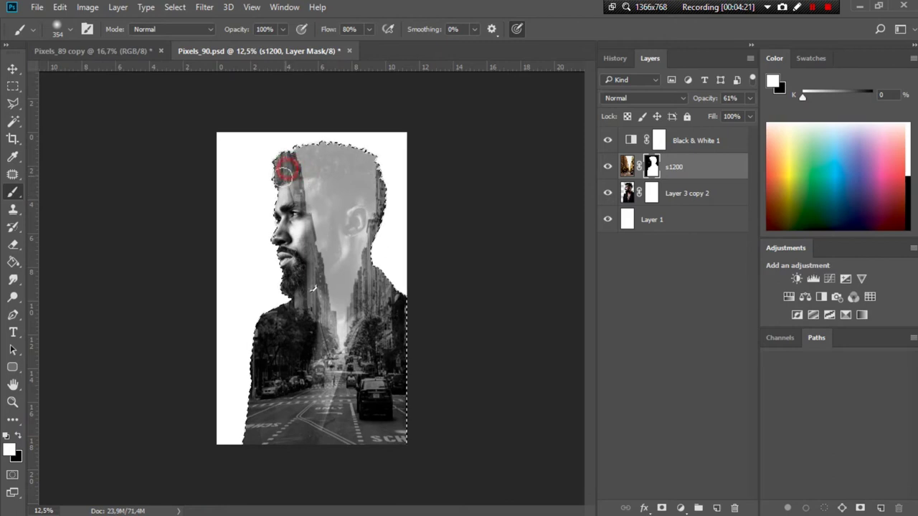
Paint city back near the cheek and ear, then target the Layer 3 copy 2 mask in black
click(308, 206)
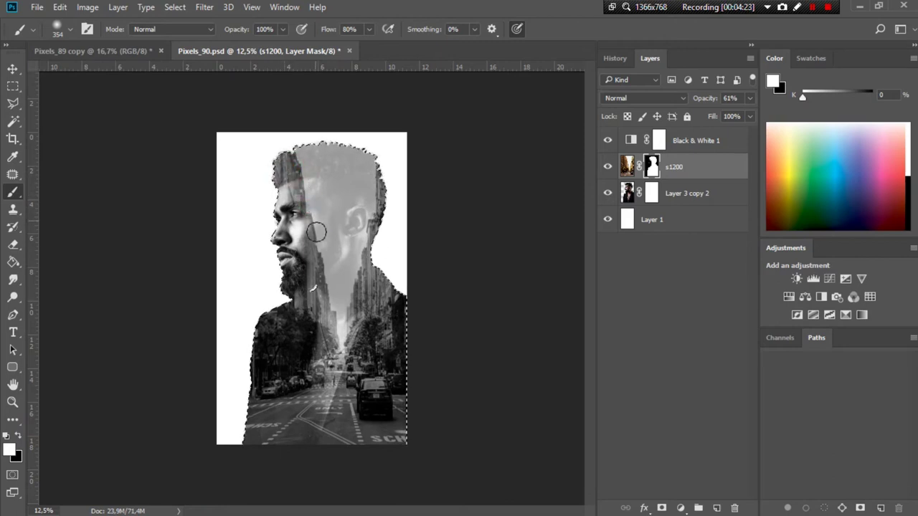
drag(321, 221, 321, 294)
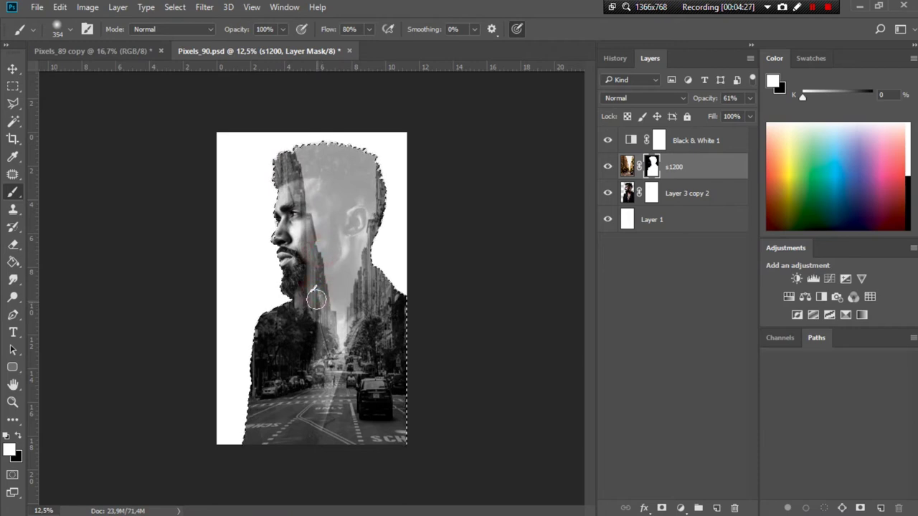
click(646, 196)
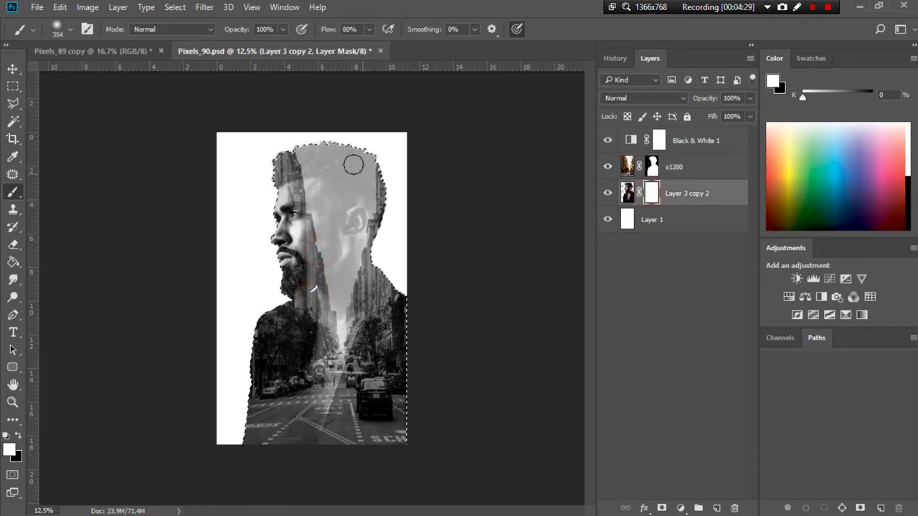
click(15, 435)
Paint black on the Layer 3 copy 2 mask to hide the portrait across the upper head and neck
mouse_move(341, 208)
mouse_down()
mouse_move(322, 229)
mouse_move(344, 180)
mouse_move(340, 195)
mouse_move(321, 163)
mouse_move(348, 185)
mouse_move(357, 164)
mouse_move(363, 207)
mouse_move(340, 280)
mouse_move(313, 163)
mouse_up()
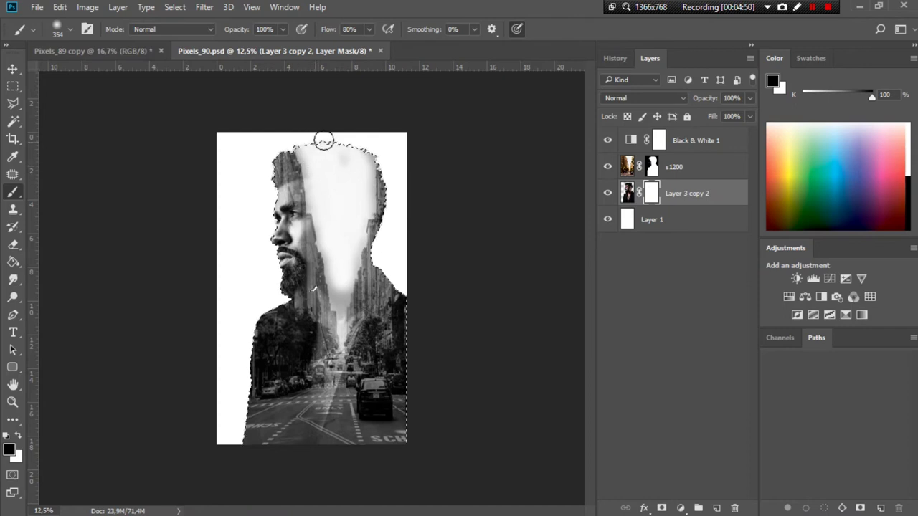
drag(343, 174, 358, 151)
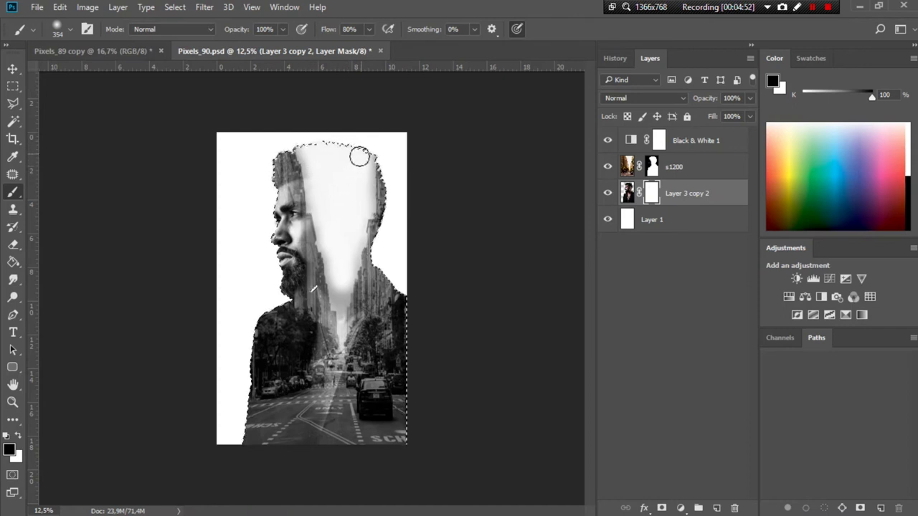
mouse_move(361, 178)
mouse_down()
mouse_move(340, 295)
mouse_move(330, 224)
mouse_up()
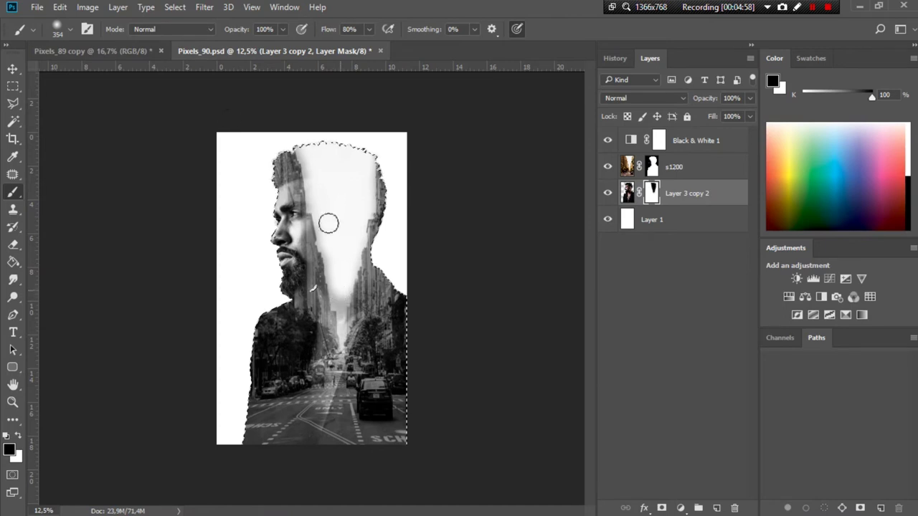
click(71, 28)
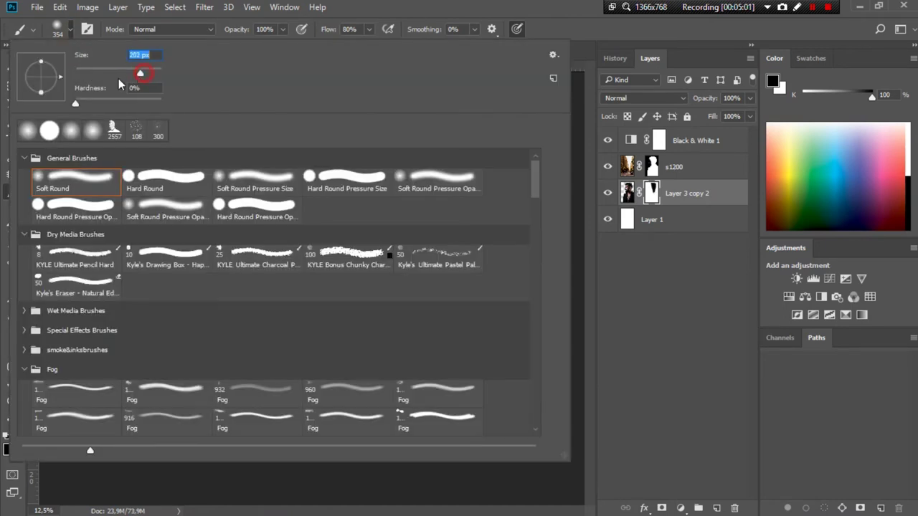
Shrink the brush to about 97 px and dab the Layer 3 copy 2 mask over the neck
click(630, 311)
click(631, 310)
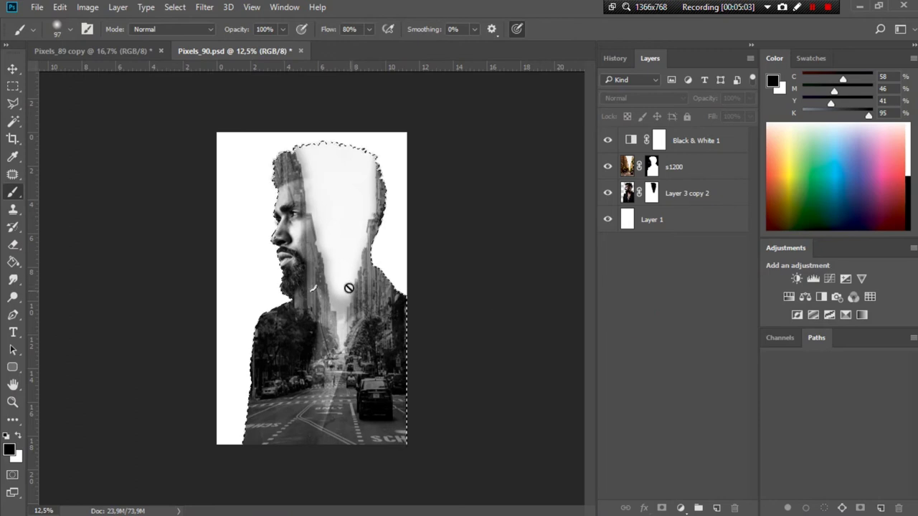
click(651, 192)
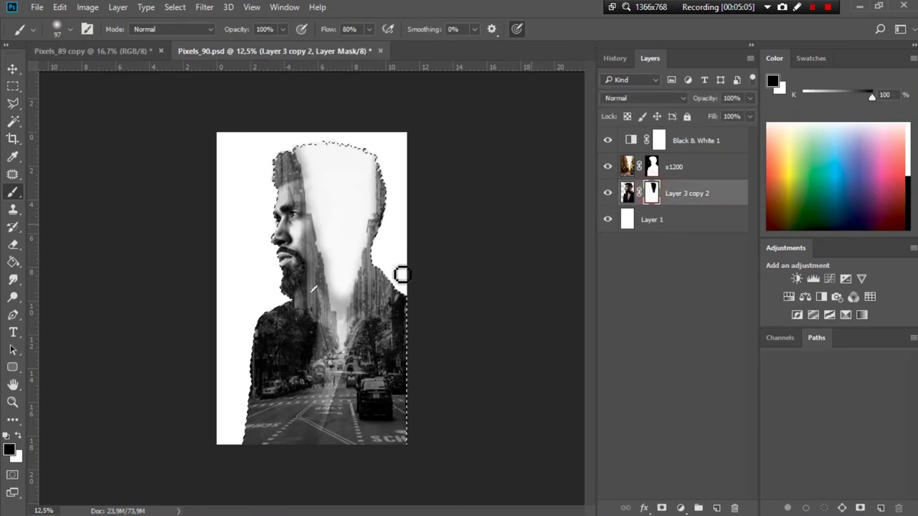
click(334, 246)
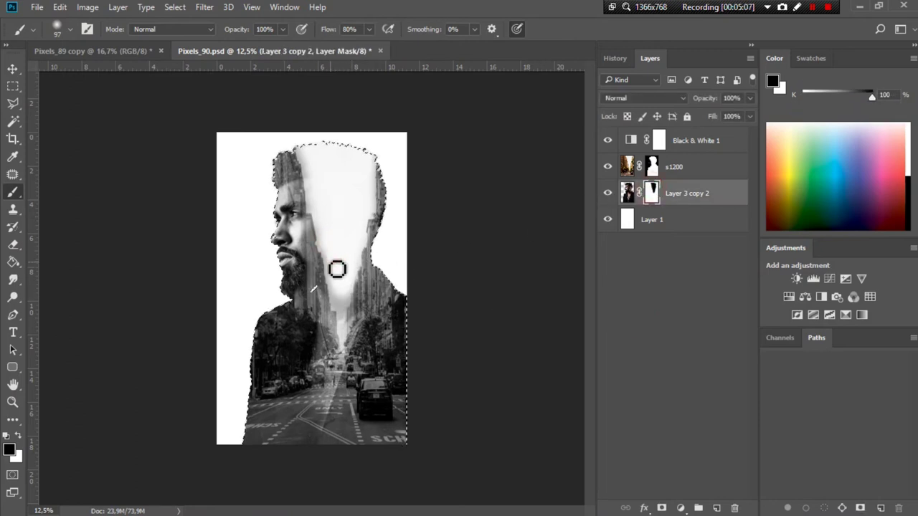
scroll(337, 269, up, 3)
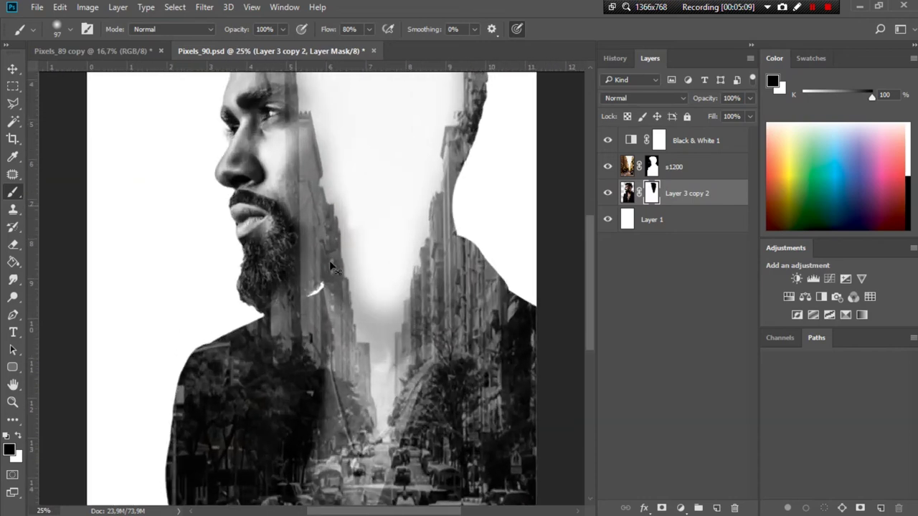
click(363, 183)
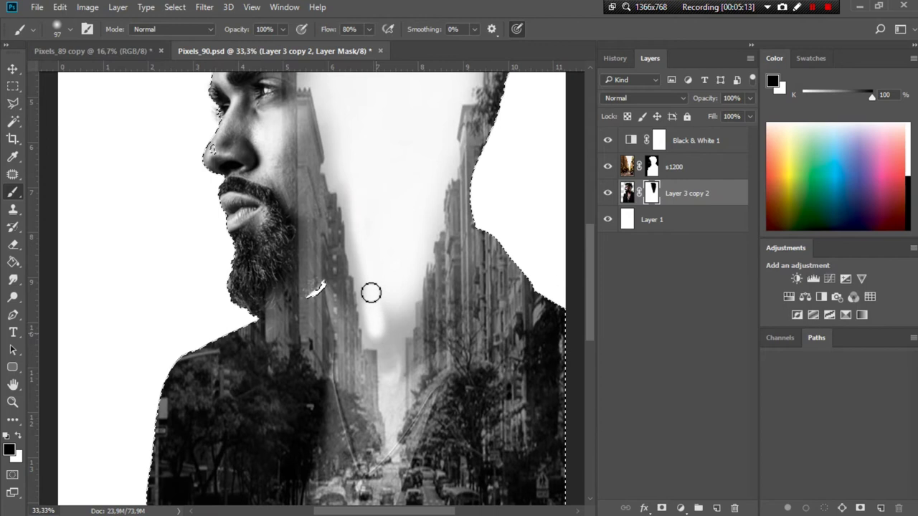
Lower the brush opacity to 38% and flow to 45%
click(380, 317)
click(282, 30)
click(368, 30)
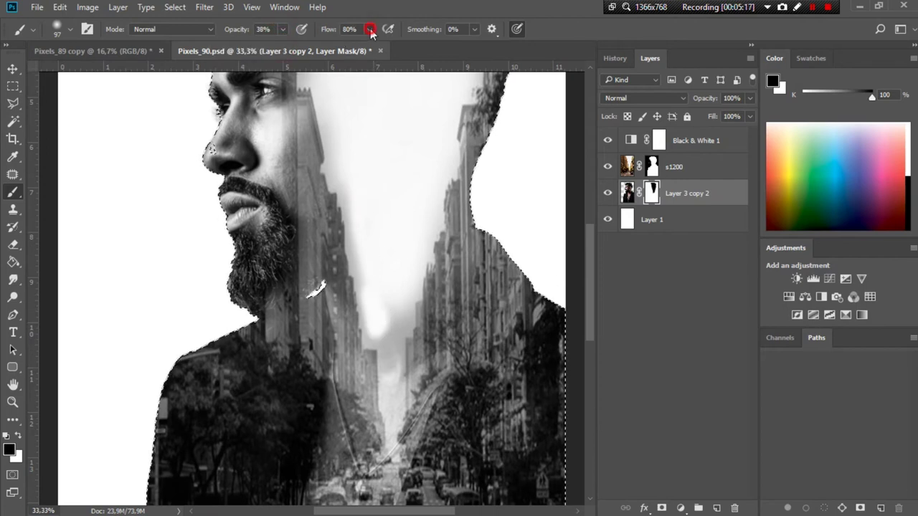
click(385, 281)
click(394, 266)
Lightly dab the neck gap to soften and brighten it
click(398, 291)
click(397, 310)
click(389, 319)
click(395, 337)
click(387, 318)
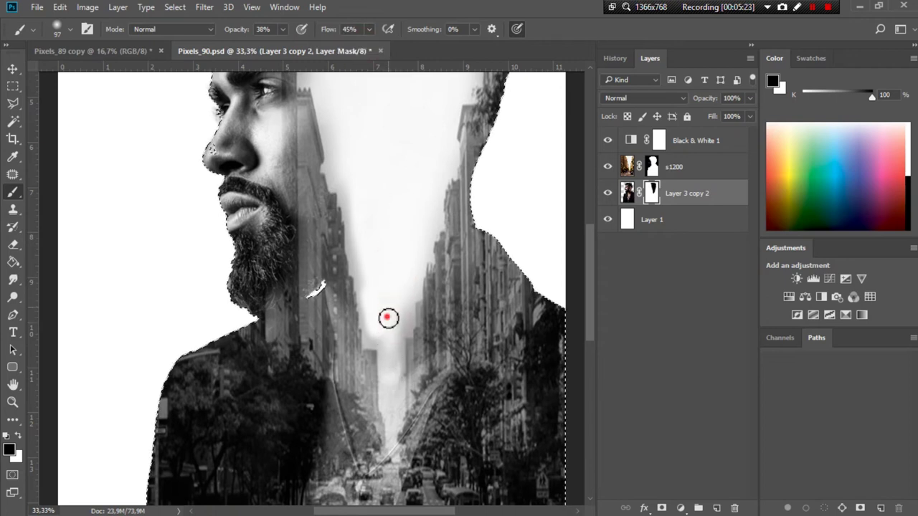
click(371, 325)
click(372, 330)
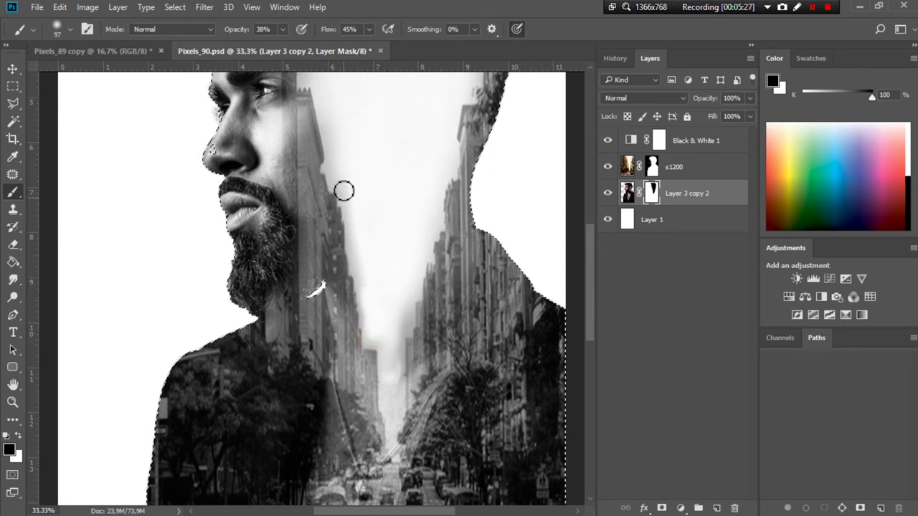
Soften the white gap's fade into the street fog on both sides and further down
scroll(348, 176, up, 2)
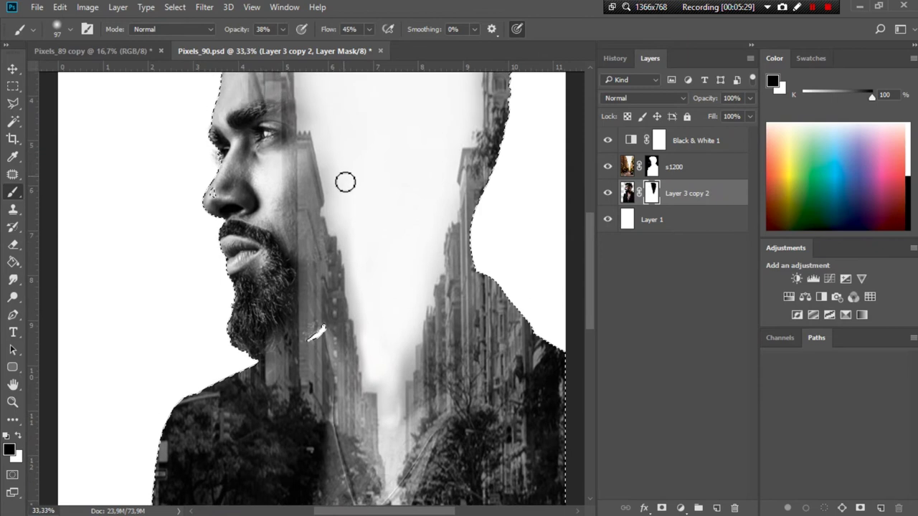
scroll(348, 208, up, 1)
click(346, 222)
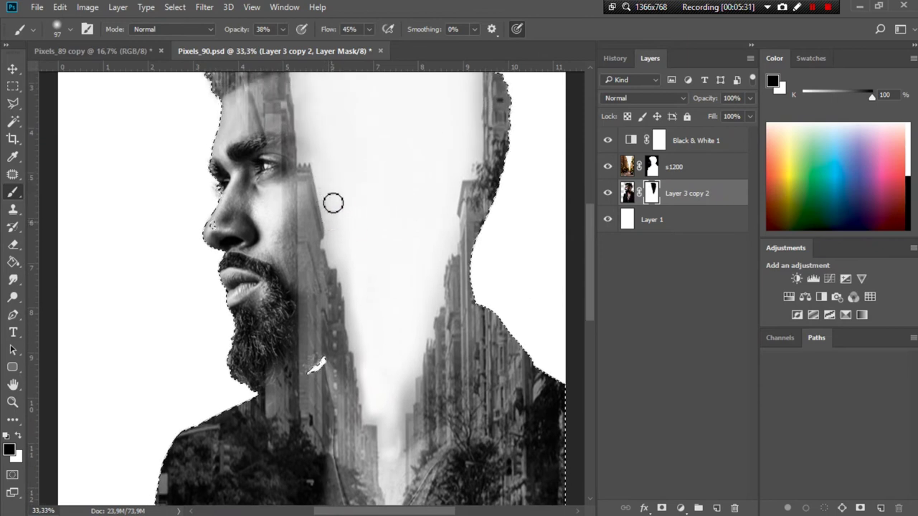
click(403, 357)
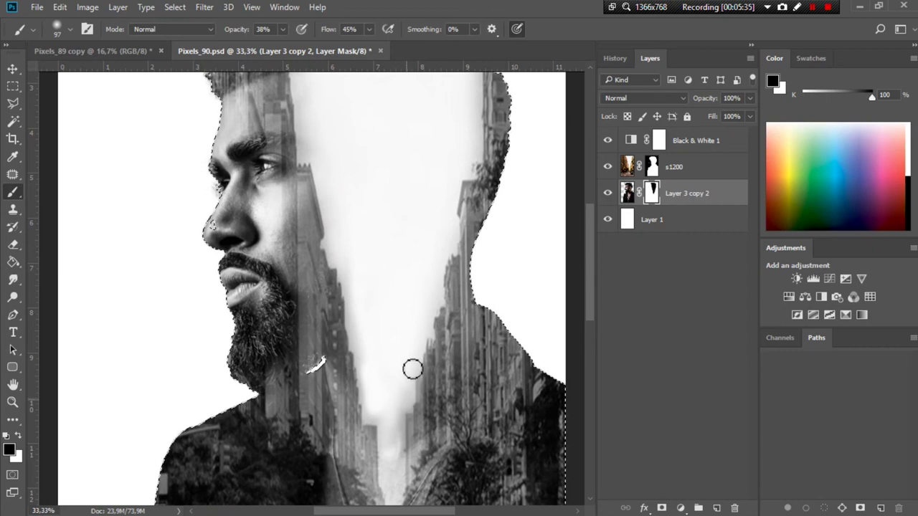
click(423, 297)
scroll(388, 326, down, 2)
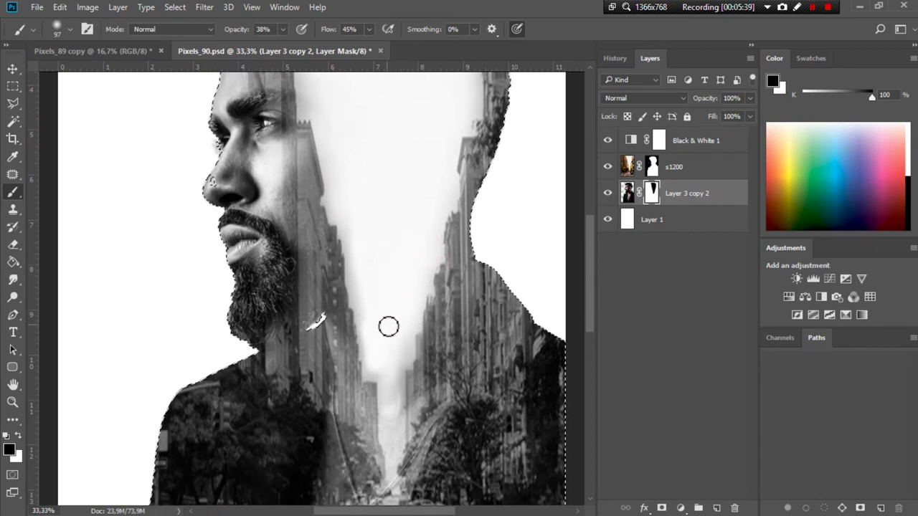
scroll(391, 309, down, 3)
click(395, 278)
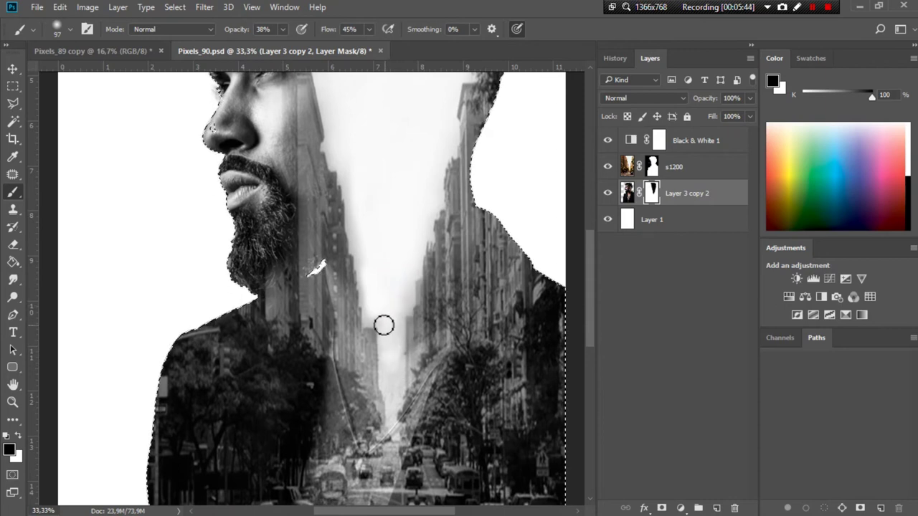
click(392, 322)
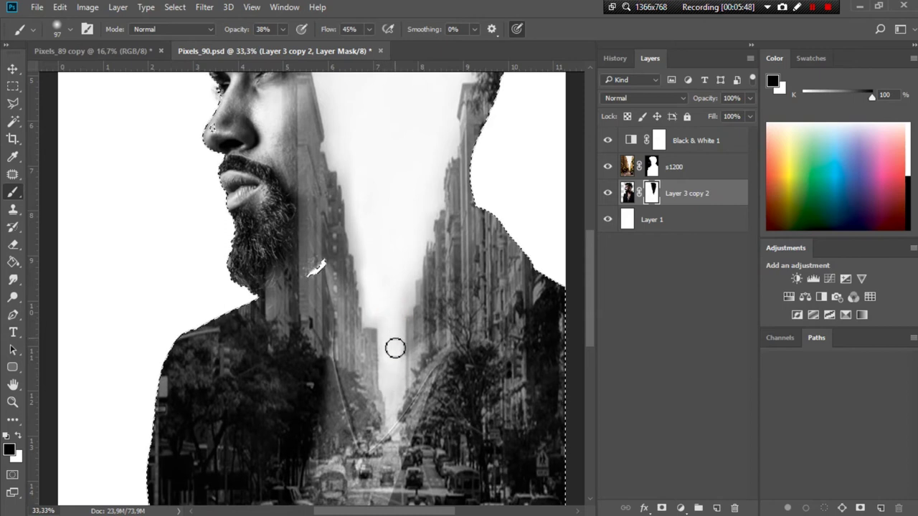
Fade the portrait away at the head's top-right corner
scroll(405, 276, up, 3)
scroll(405, 276, up, 2)
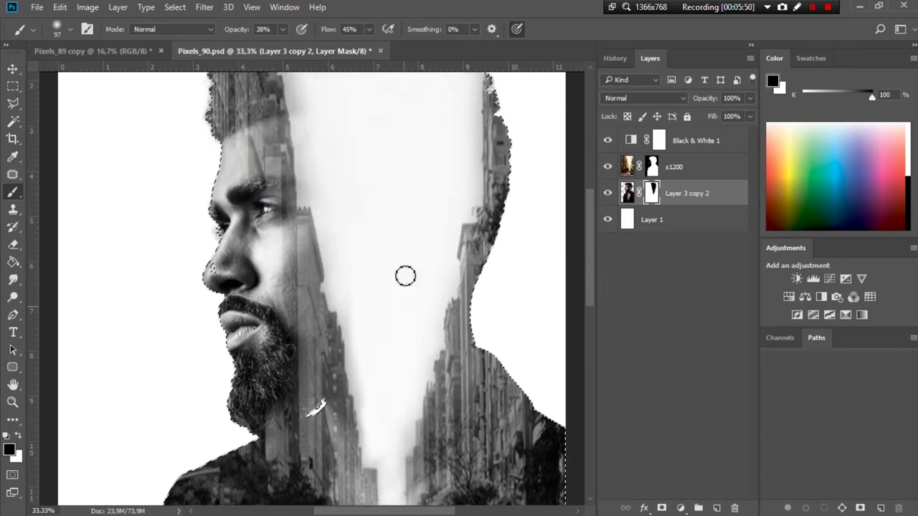
scroll(431, 237, up, 2)
click(463, 148)
click(457, 178)
click(466, 139)
click(469, 139)
click(461, 147)
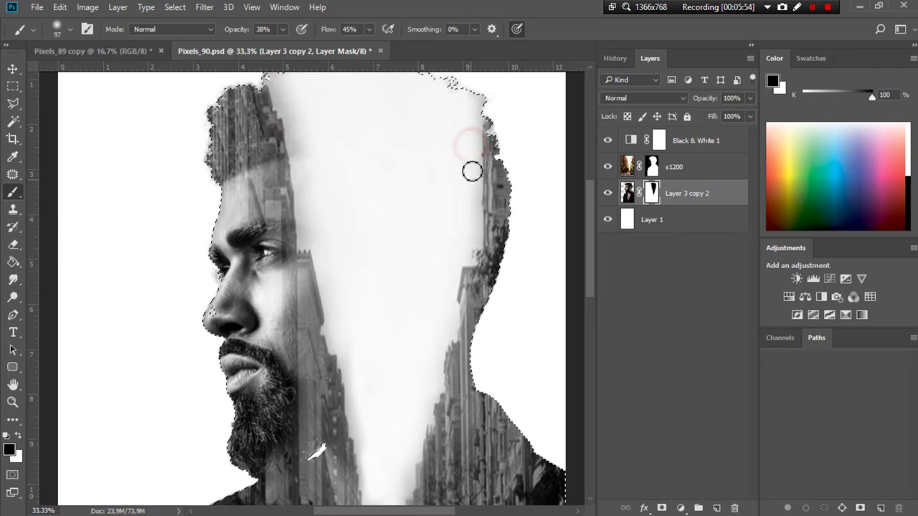
Smooth the fade along the head's top edge
scroll(445, 158, up, 1)
click(456, 159)
click(470, 167)
click(478, 168)
click(306, 173)
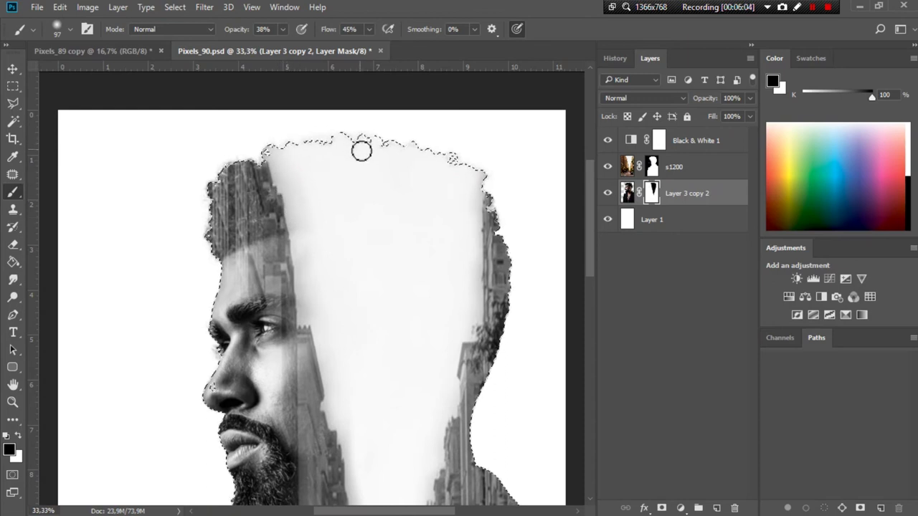
scroll(360, 150, down, 1)
click(650, 168)
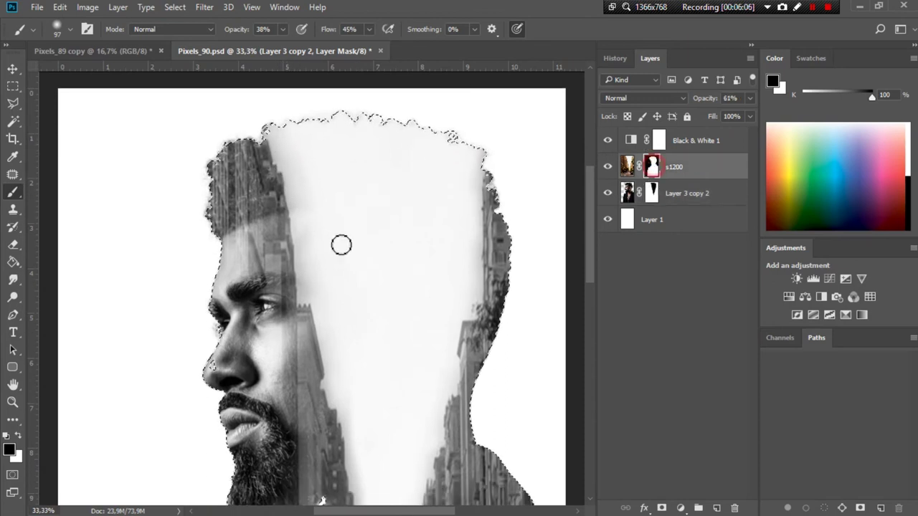
Paint black on the s1200 mask over the hair at the top-left of the head
key(x)
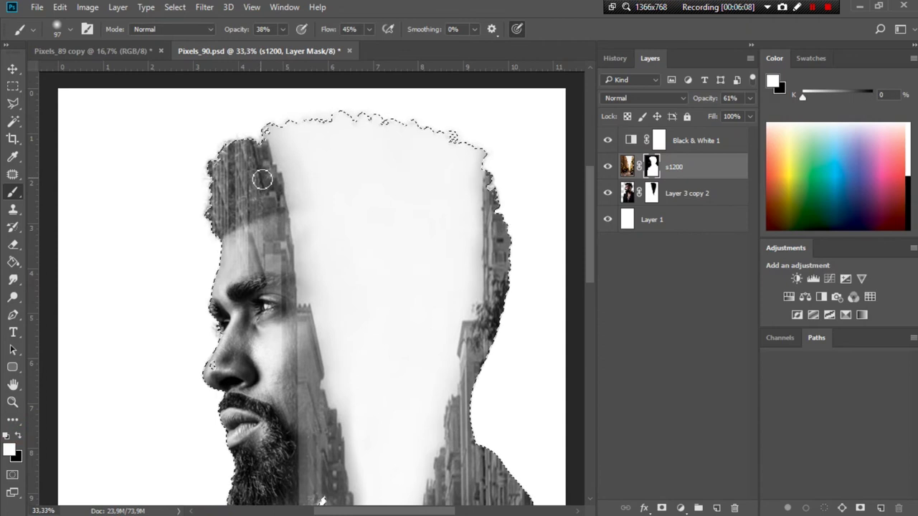
click(70, 29)
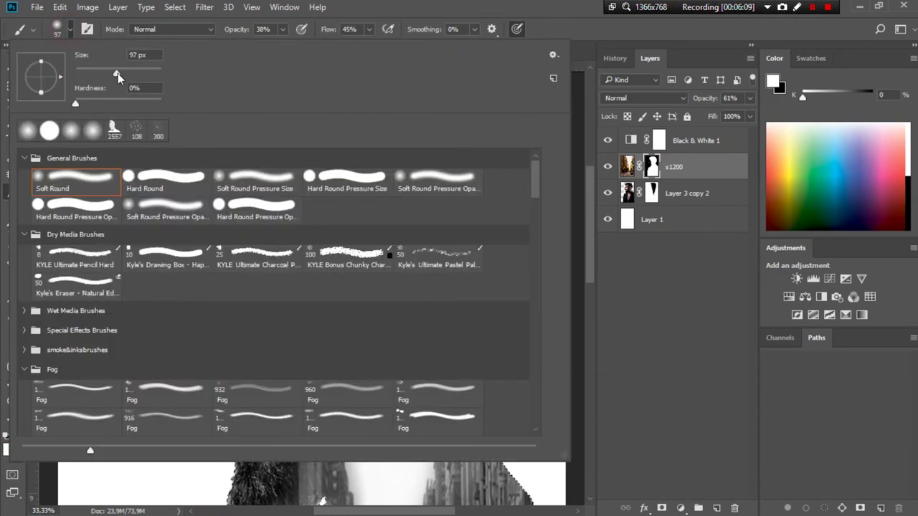
key(Return)
key(x)
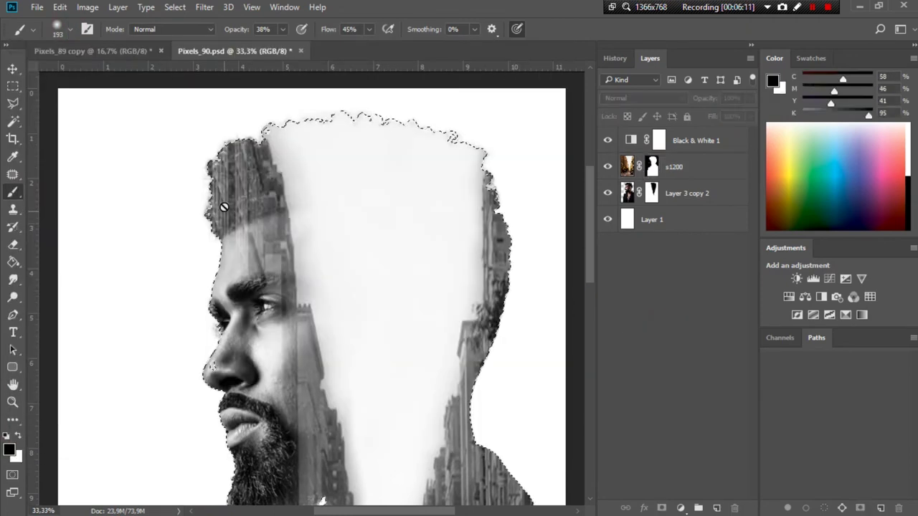
click(649, 169)
key(x)
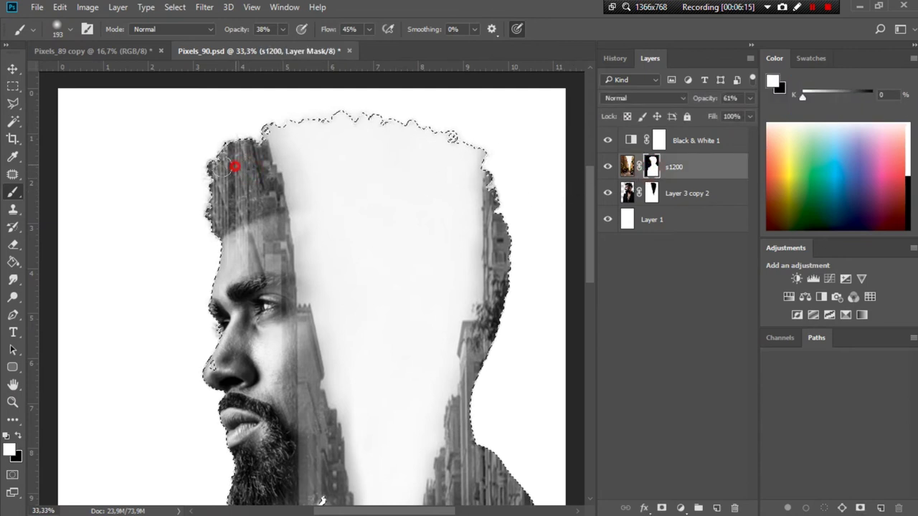
click(17, 435)
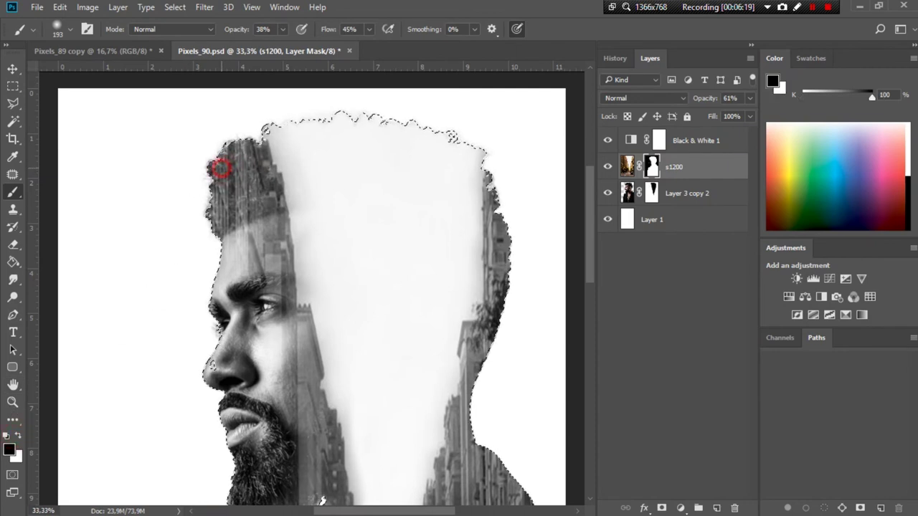
mouse_move(239, 200)
mouse_down()
mouse_move(231, 239)
mouse_move(251, 224)
mouse_move(250, 266)
mouse_up()
click(645, 192)
click(20, 436)
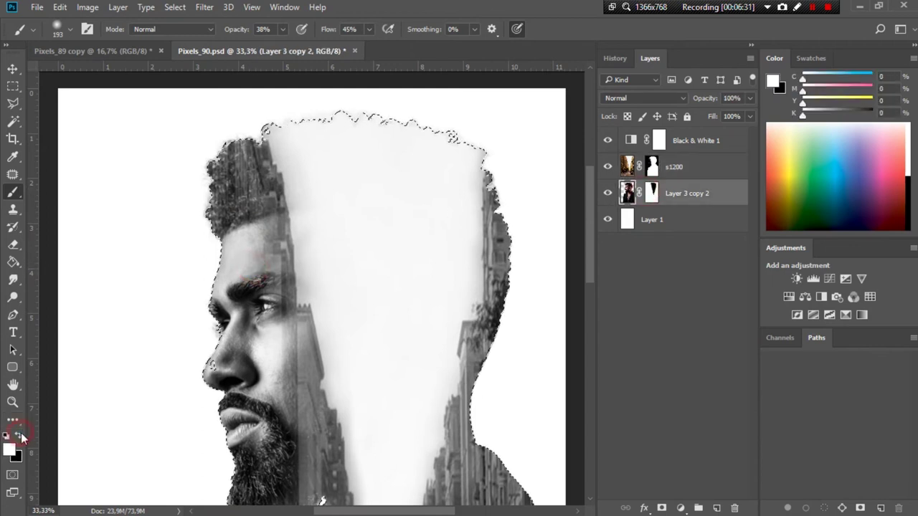
Reveal hair above the brow, then fade the portrait over the hair and forehead on the mask
mouse_move(203, 219)
mouse_down()
mouse_move(215, 195)
mouse_move(229, 205)
mouse_move(227, 221)
mouse_up()
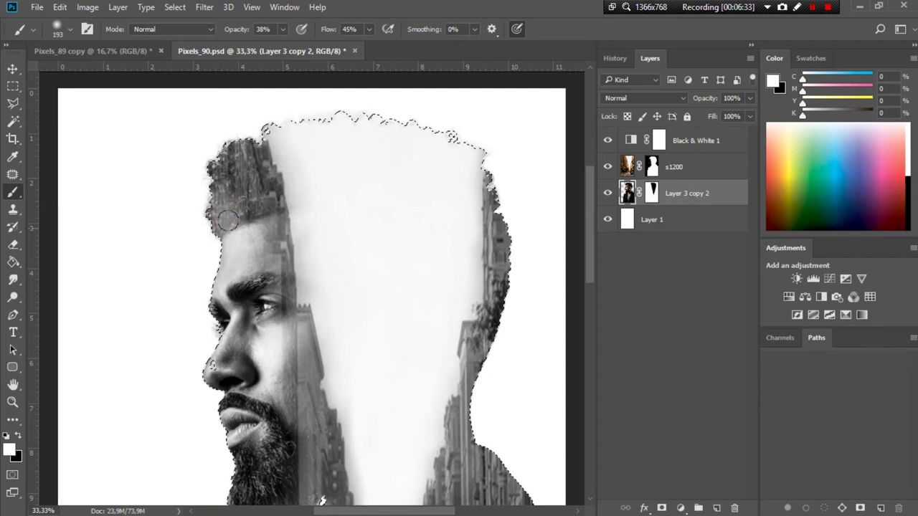
click(18, 435)
mouse_move(212, 197)
mouse_down()
mouse_move(235, 237)
mouse_move(236, 199)
mouse_move(249, 203)
mouse_move(242, 162)
mouse_up()
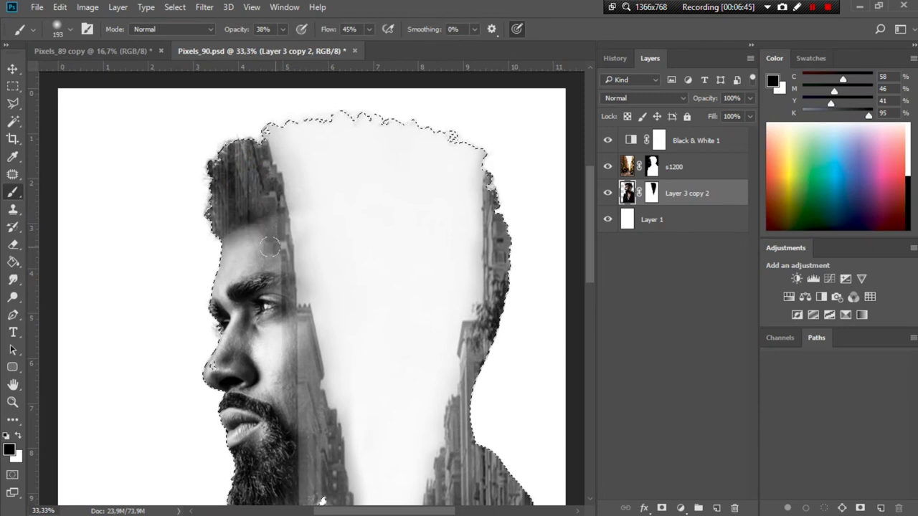
drag(255, 211, 249, 233)
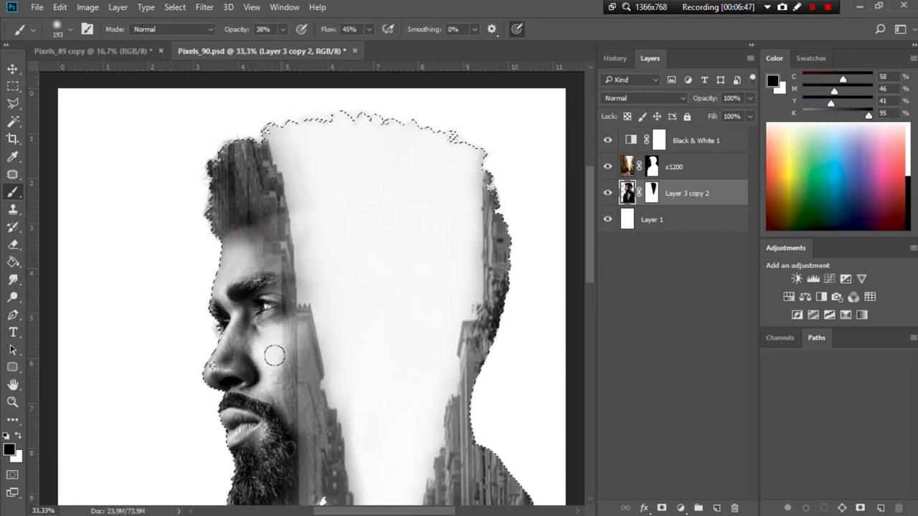
Blend the Layer 3 copy 2 mask along the cheek, beard edge and chin
drag(287, 318, 297, 358)
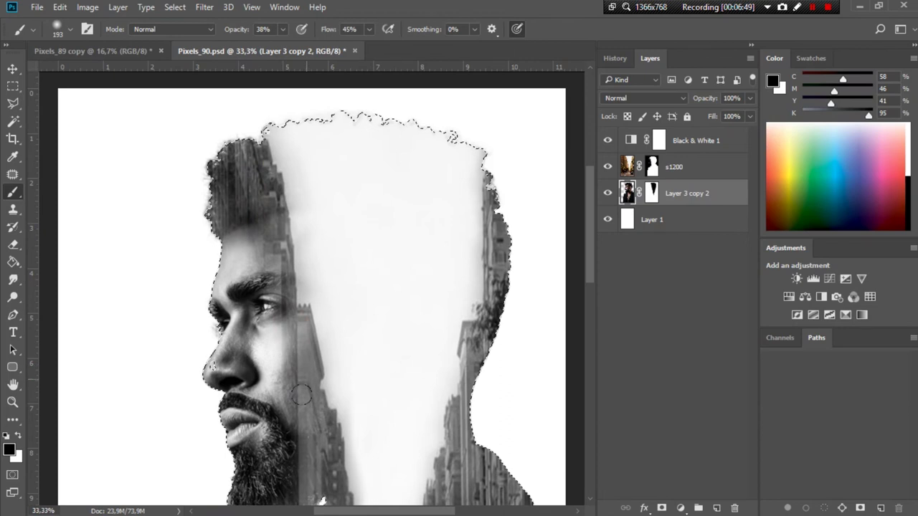
scroll(298, 362, down, 3)
scroll(299, 373, down, 2)
scroll(298, 375, down, 1)
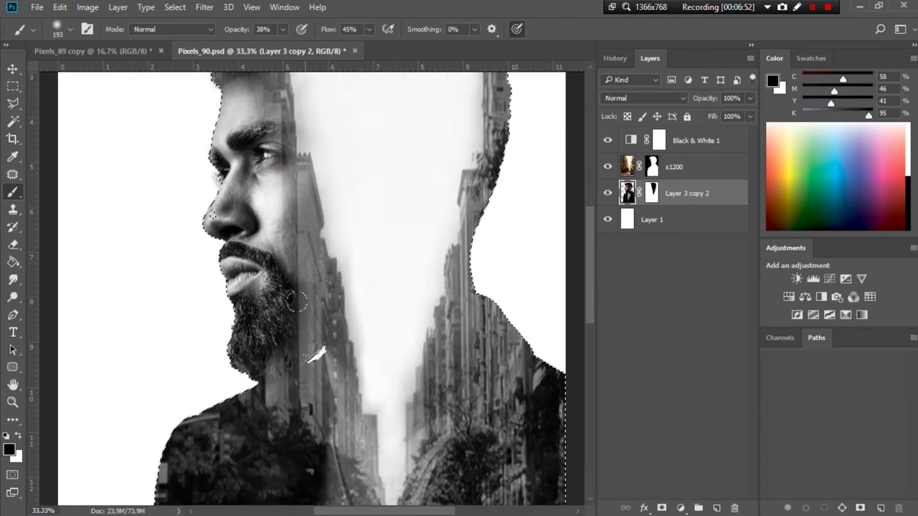
mouse_move(299, 268)
mouse_down()
mouse_move(288, 307)
mouse_move(259, 343)
mouse_move(242, 322)
mouse_up()
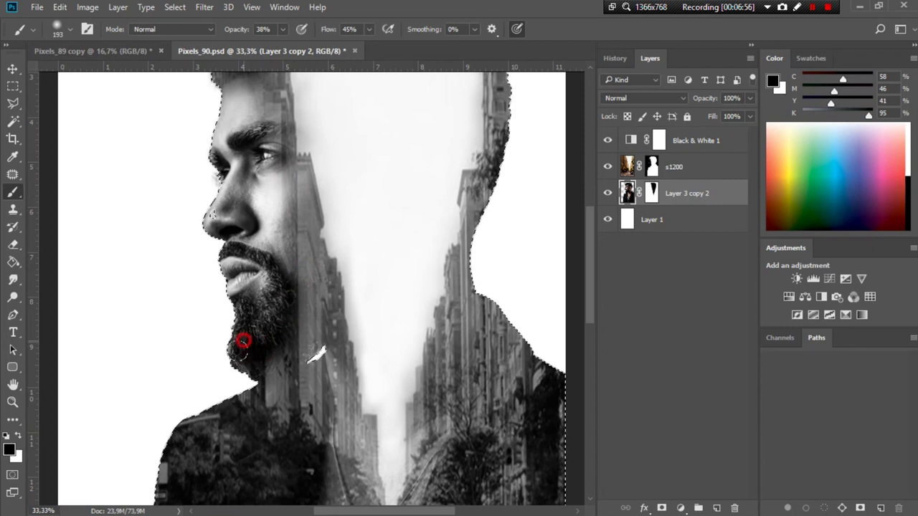
mouse_move(268, 378)
mouse_down()
mouse_move(261, 366)
mouse_move(295, 340)
mouse_up()
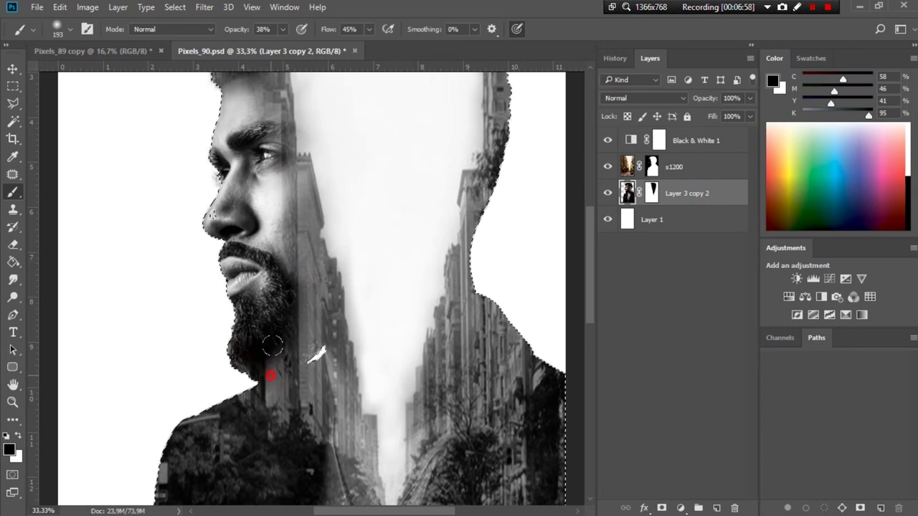
click(313, 301)
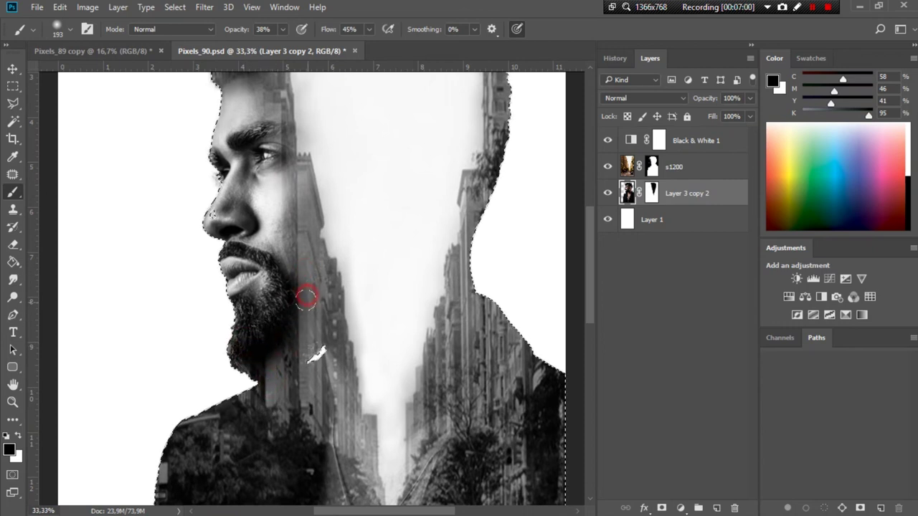
Refine the blend along the cheek and beard edge and zoom out to the whole portrait
scroll(308, 338, down, 2)
scroll(308, 336, up, 3)
scroll(310, 335, up, 3)
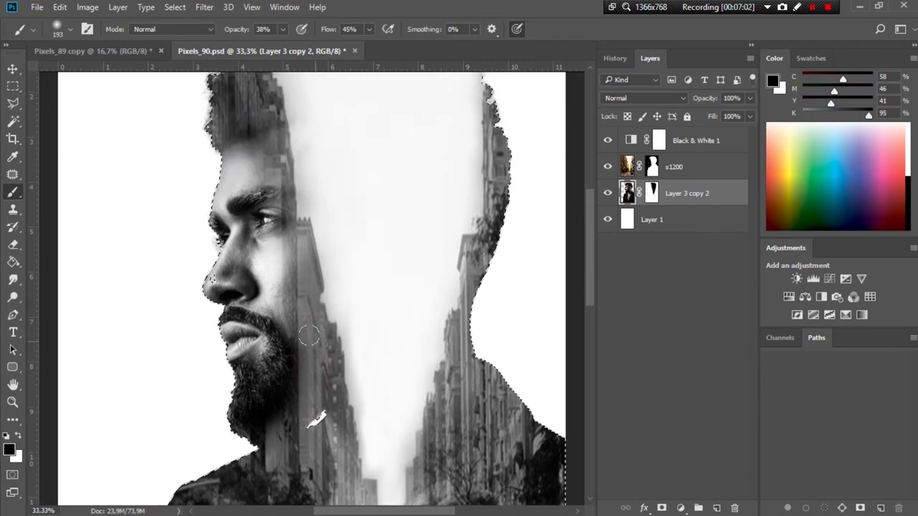
drag(287, 265, 276, 335)
drag(271, 303, 275, 323)
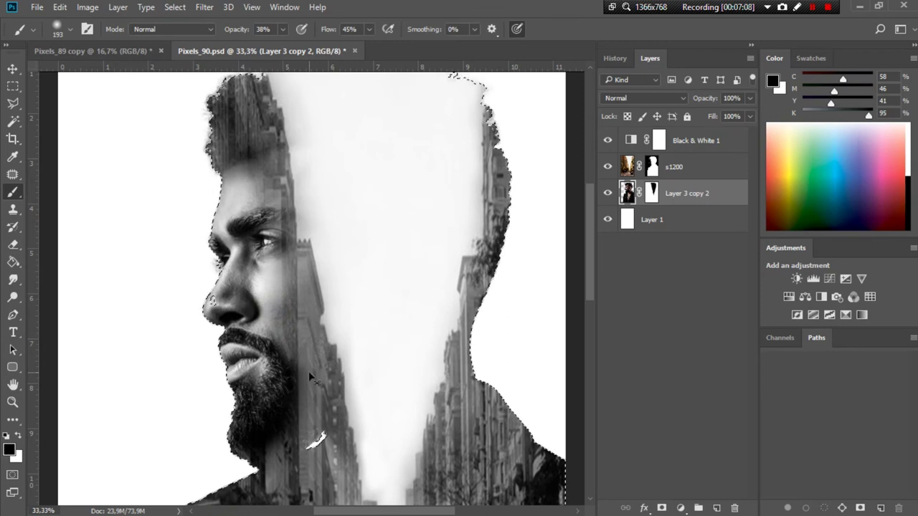
key(ctrl+minus)
key(ctrl+minus)
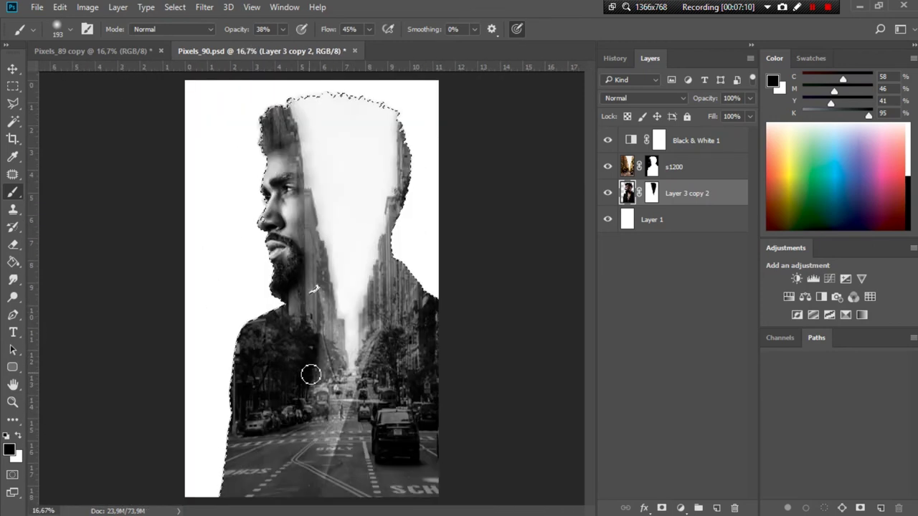
Deselect, then paint black on the Layer 3 copy 2 mask to clear the haze above the crown
key(ctrl+d)
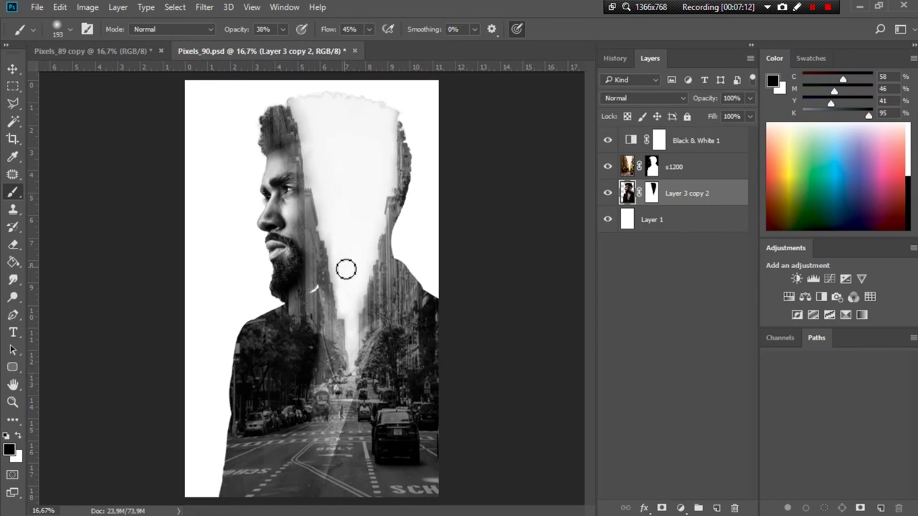
drag(337, 103, 344, 107)
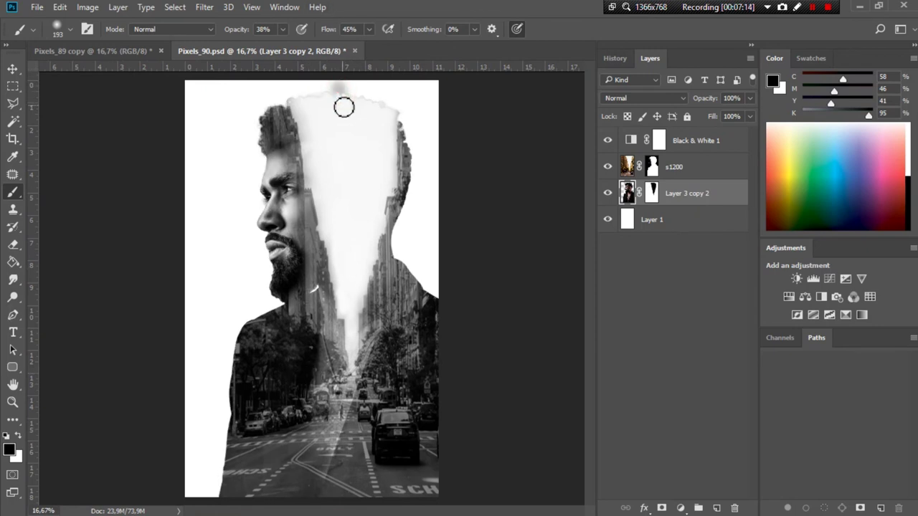
click(652, 167)
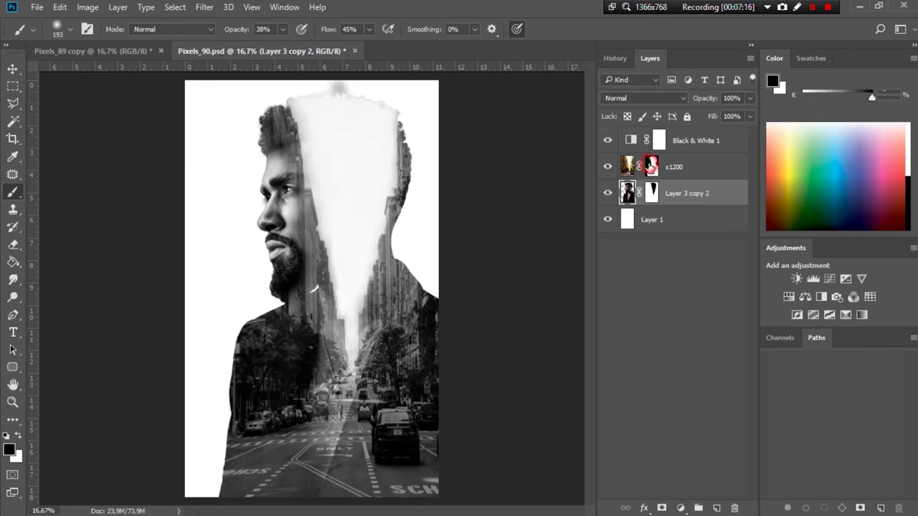
click(314, 89)
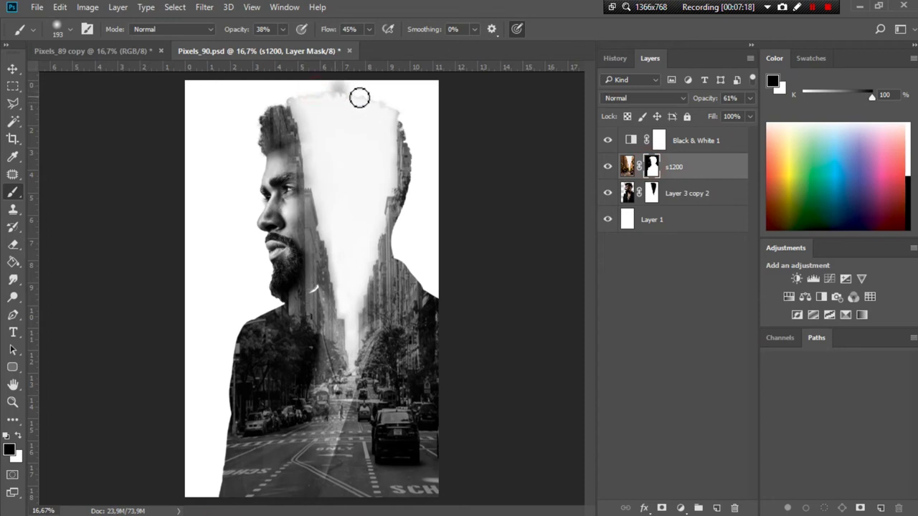
click(18, 435)
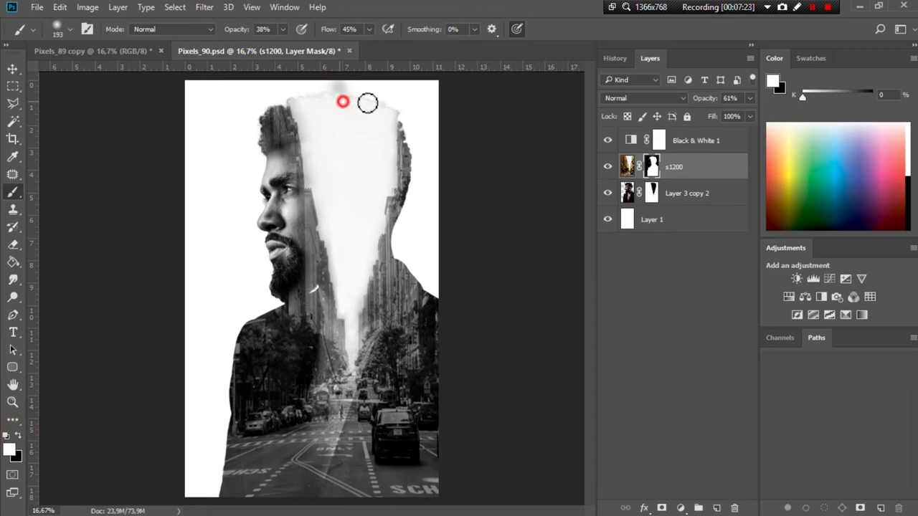
click(650, 192)
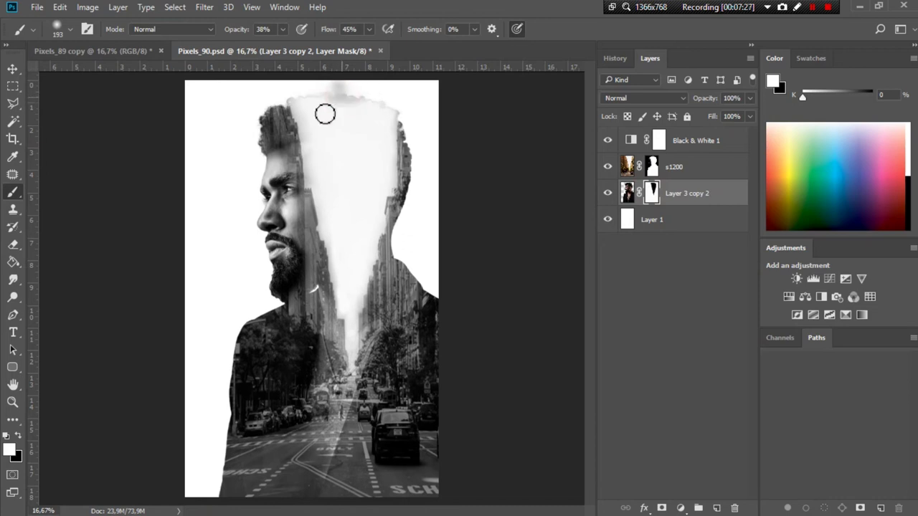
click(17, 434)
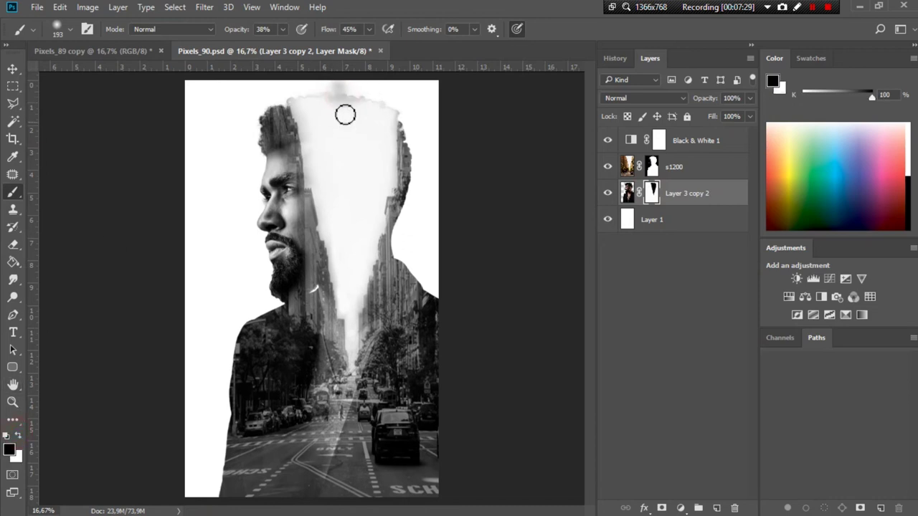
mouse_move(332, 94)
mouse_down()
mouse_move(343, 96)
mouse_move(291, 96)
mouse_move(320, 100)
mouse_up()
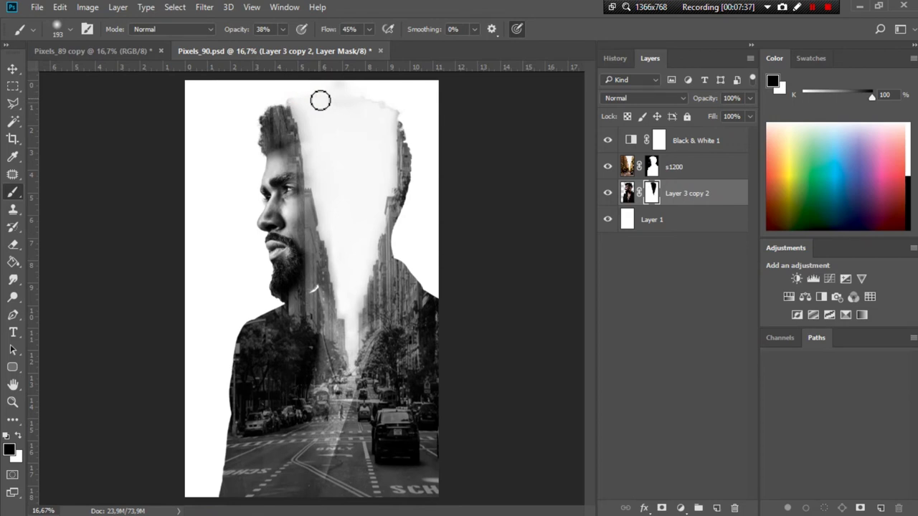
key(ctrl+plus)
key(ctrl+plus)
key(ctrl+plus)
key(ctrl+plus)
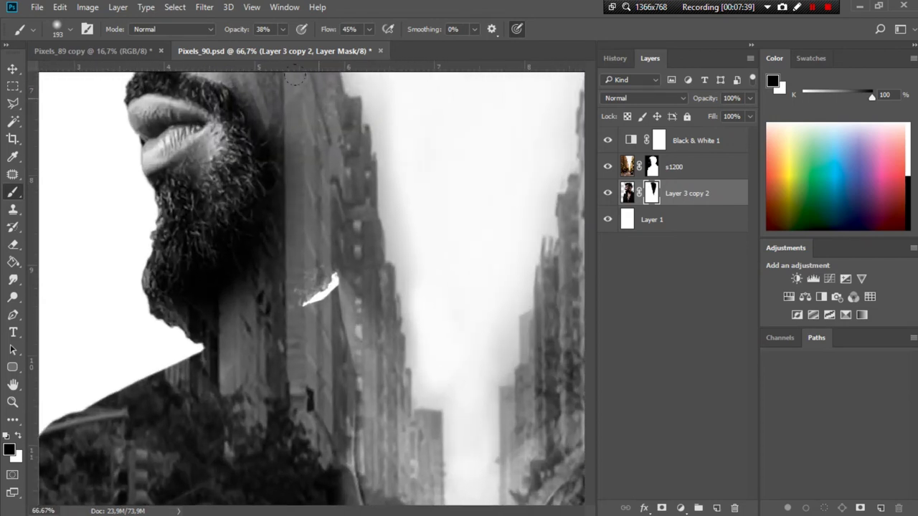
Zoom in and paint softly across the head top to fade its hard edge into white
scroll(445, 200, up, 3)
scroll(445, 203, up, 3)
scroll(446, 207, up, 3)
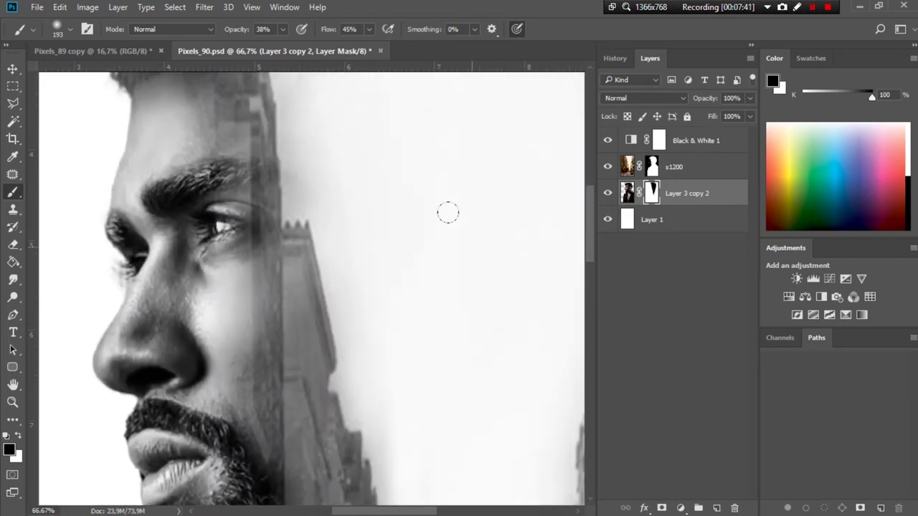
scroll(447, 213, up, 3)
scroll(446, 211, up, 3)
scroll(446, 211, up, 3)
mouse_move(335, 225)
mouse_down()
mouse_move(261, 203)
mouse_move(463, 229)
mouse_move(492, 218)
mouse_move(515, 226)
mouse_move(496, 220)
mouse_up()
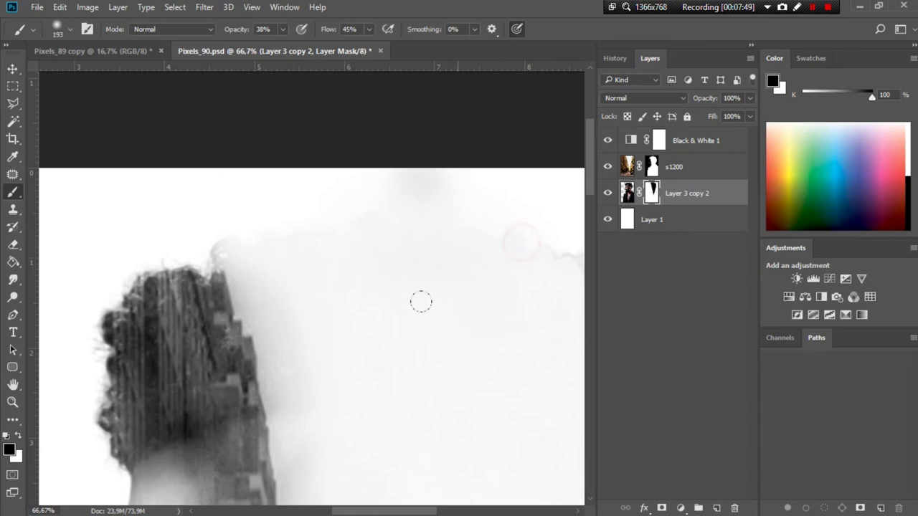
click(487, 260)
mouse_move(495, 234)
mouse_down()
mouse_move(265, 223)
mouse_move(299, 266)
mouse_move(329, 256)
mouse_move(352, 273)
mouse_move(378, 251)
mouse_move(387, 263)
mouse_move(373, 269)
mouse_move(395, 254)
mouse_move(371, 278)
mouse_move(383, 265)
mouse_move(345, 254)
mouse_move(320, 221)
mouse_move(275, 217)
mouse_move(231, 237)
mouse_move(374, 265)
mouse_move(383, 258)
mouse_move(359, 318)
mouse_move(335, 239)
mouse_move(86, 219)
mouse_up()
mouse_move(185, 250)
mouse_down()
mouse_move(309, 170)
mouse_move(308, 134)
mouse_move(156, 141)
mouse_move(154, 151)
mouse_move(197, 154)
mouse_move(322, 219)
mouse_move(458, 163)
mouse_up()
drag(402, 163, 427, 178)
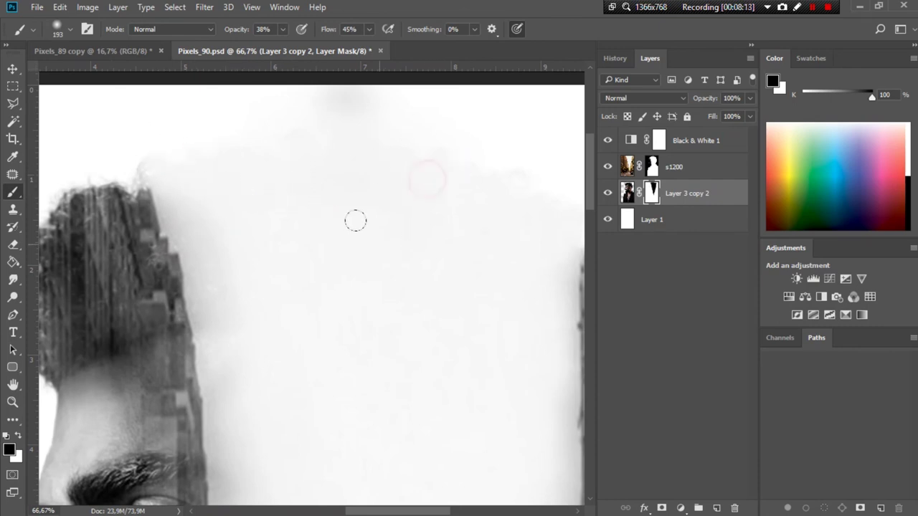
key(ctrl+minus)
key(ctrl+minus)
key(ctrl+minus)
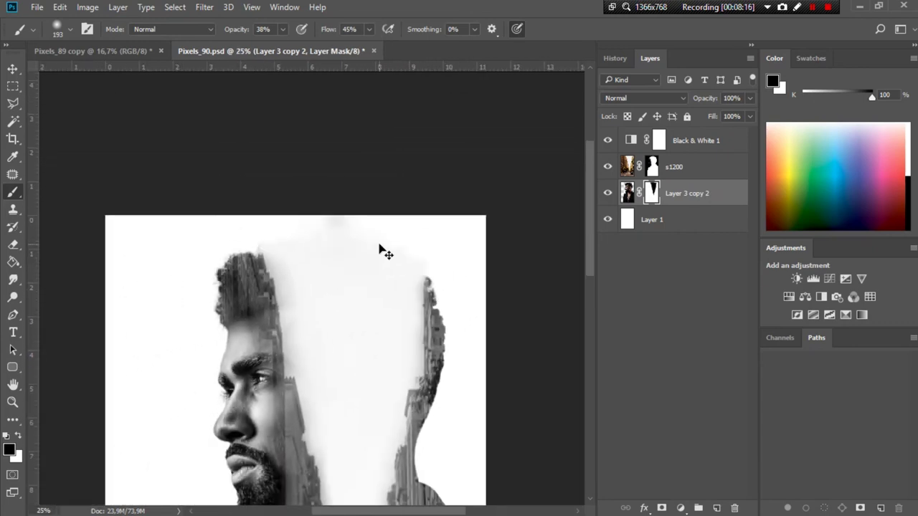
key(ctrl+minus)
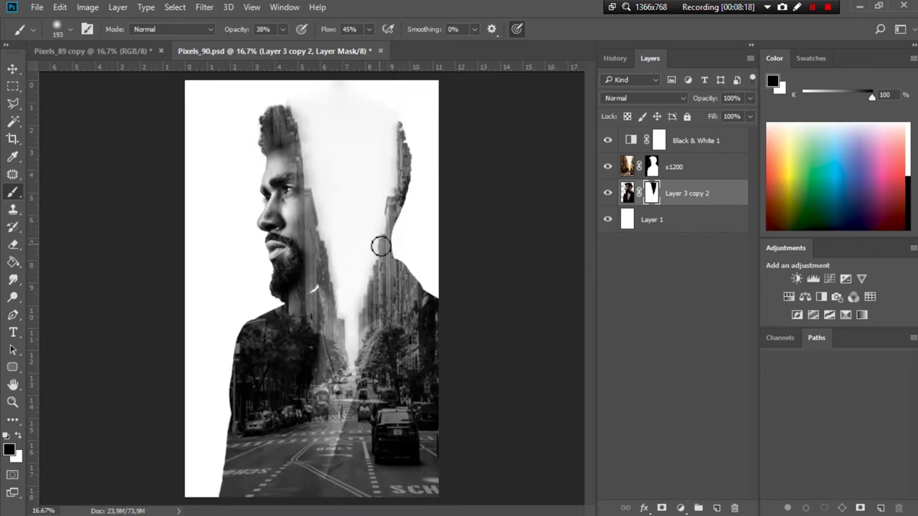
Drag image file 7 from File Explorer onto the canvas as a new layer
click(13, 69)
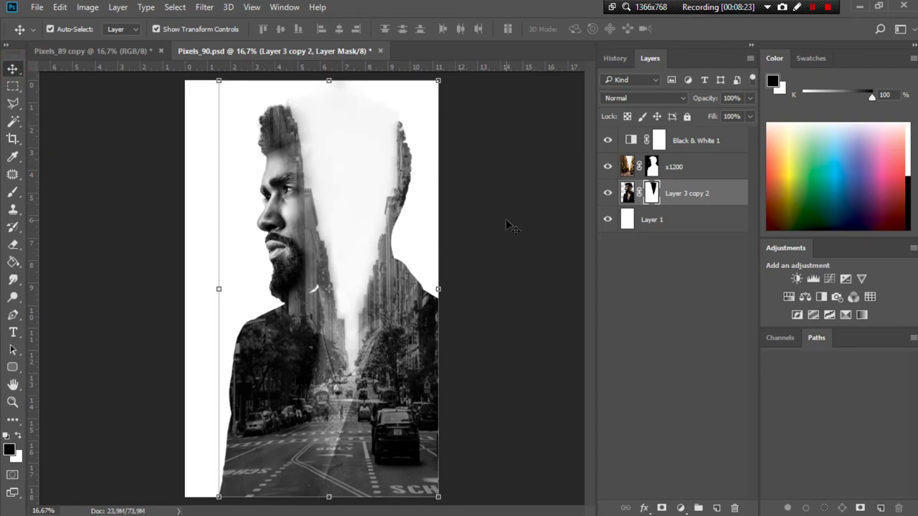
click(510, 226)
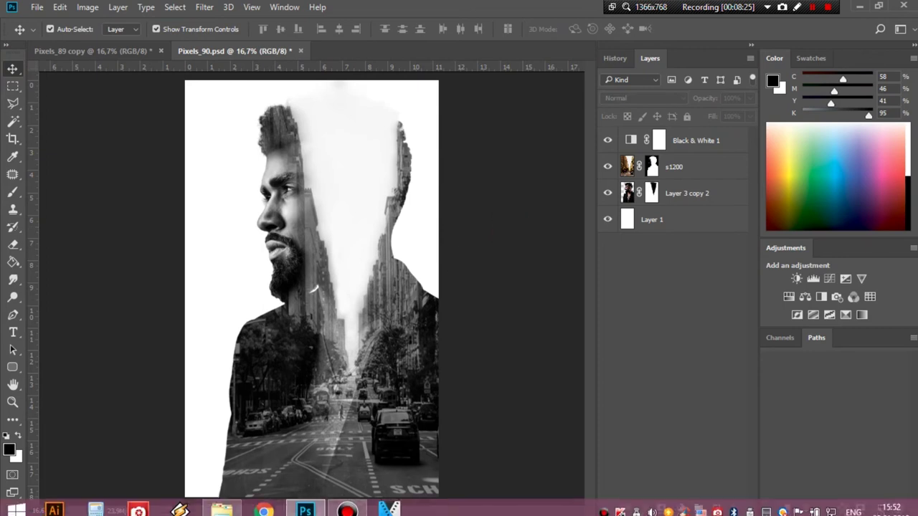
click(223, 505)
mouse_move(273, 176)
mouse_down()
mouse_move(279, 269)
mouse_move(312, 426)
mouse_up()
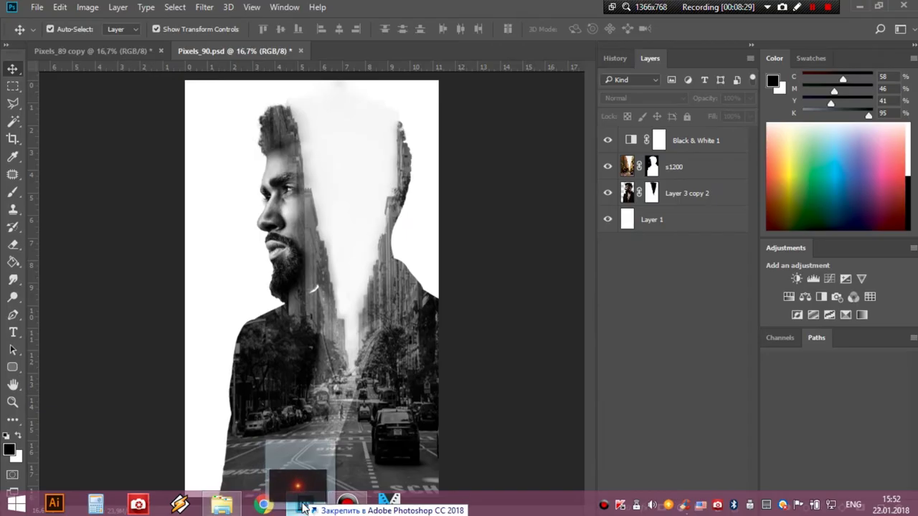
mouse_move(312, 427)
mouse_down()
mouse_move(349, 291)
mouse_move(372, 314)
mouse_up()
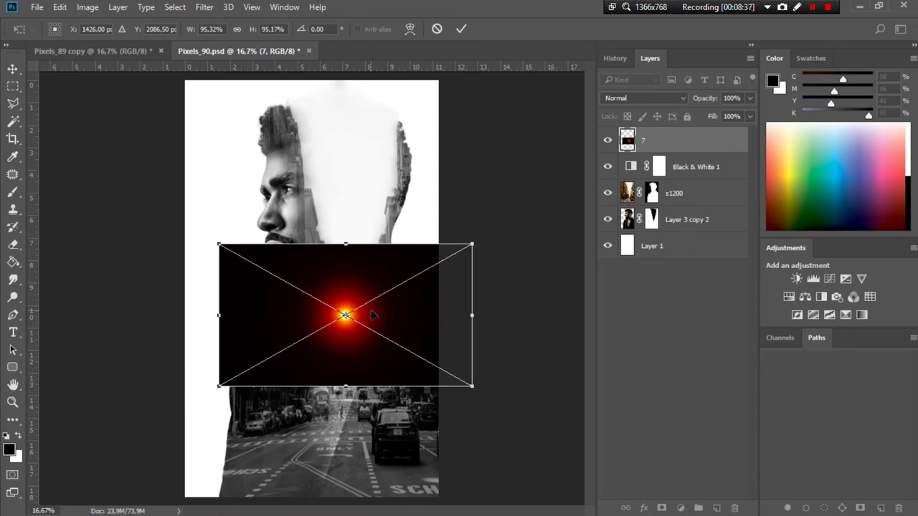
Set flare layer 7 to Screen at about 72% opacity and enlarge it to about 151%
click(461, 30)
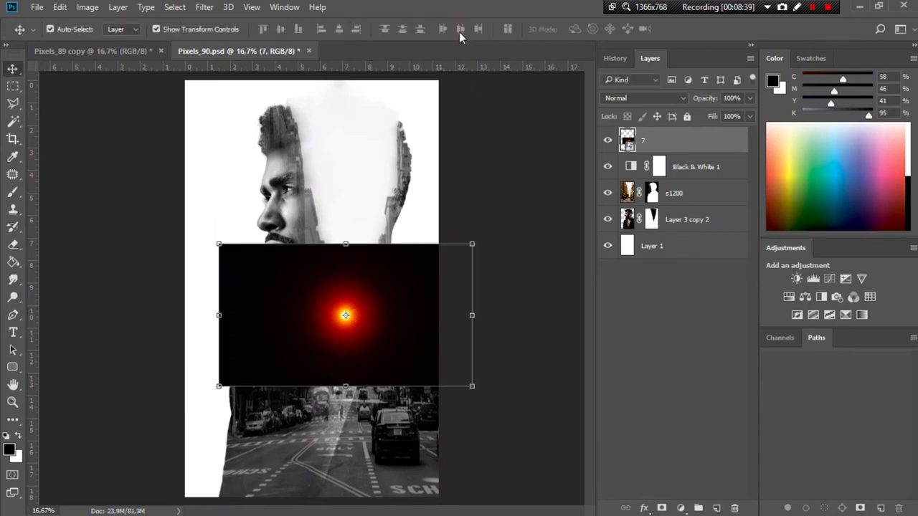
click(632, 97)
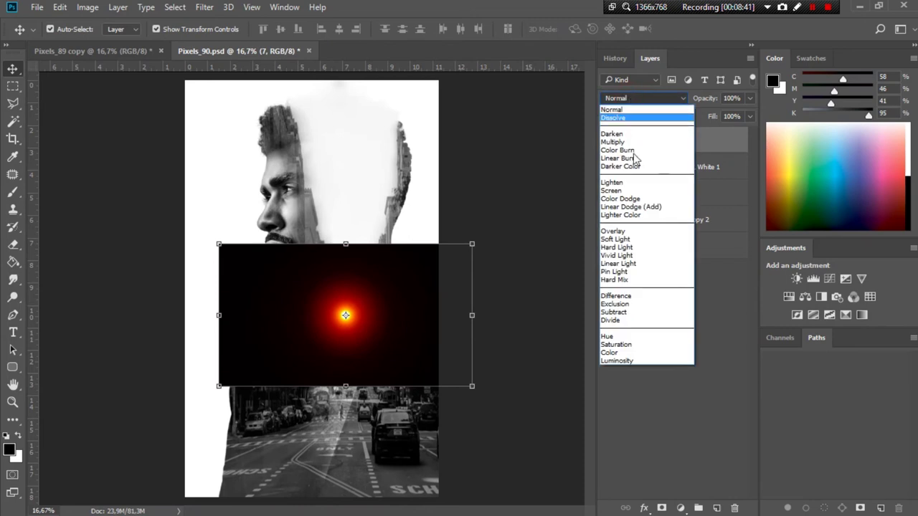
click(621, 191)
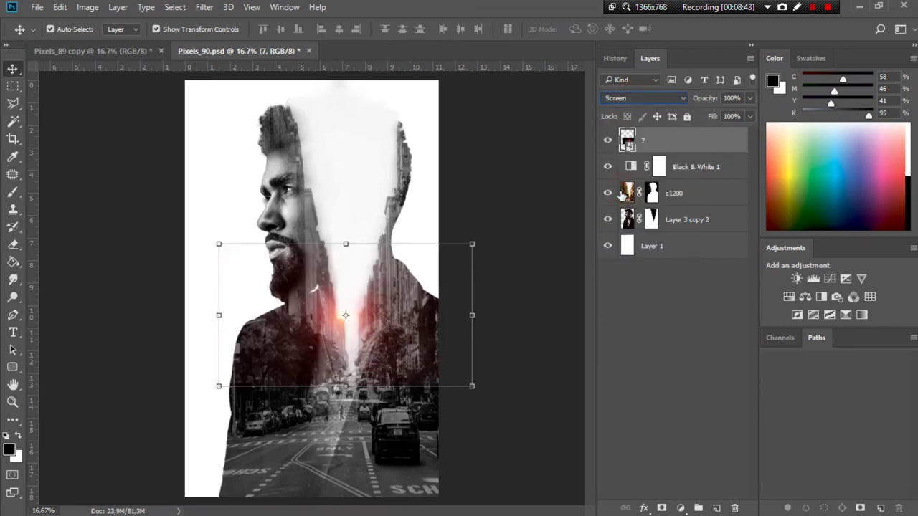
click(750, 98)
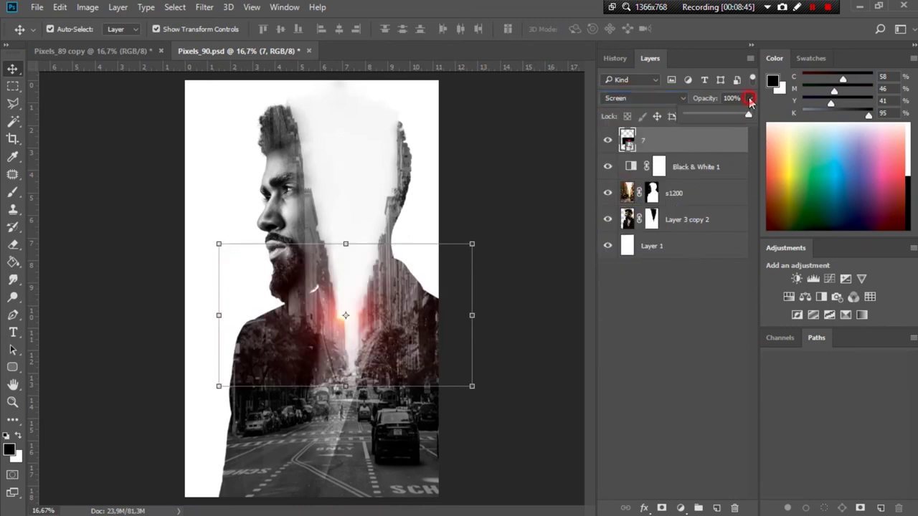
drag(729, 119, 732, 118)
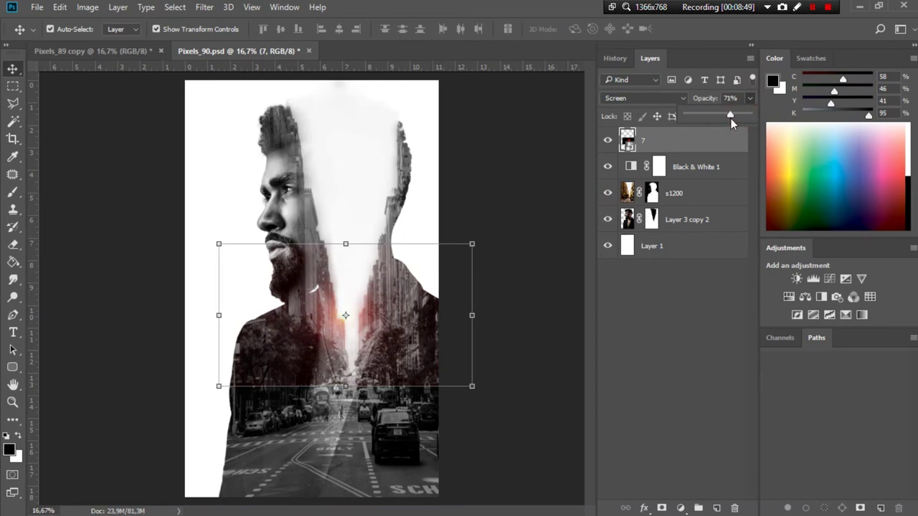
drag(731, 119, 732, 120)
drag(220, 388, 149, 426)
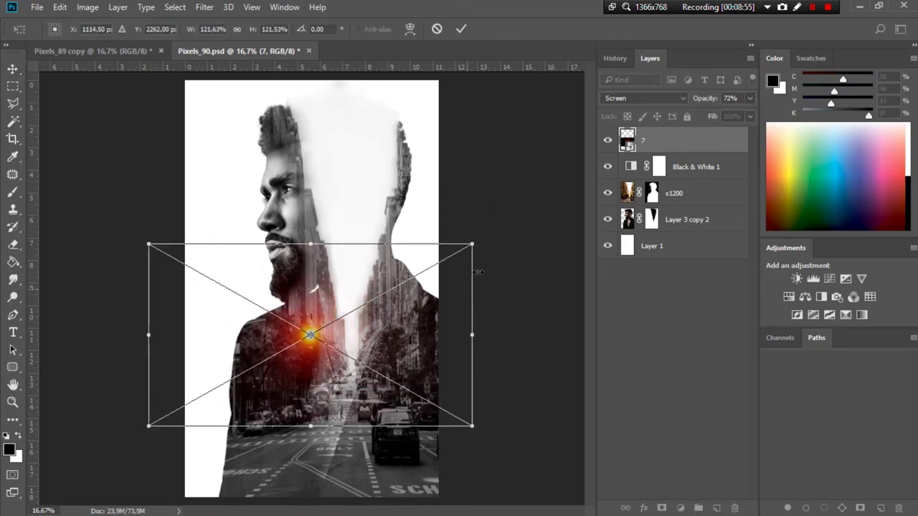
drag(475, 248, 562, 215)
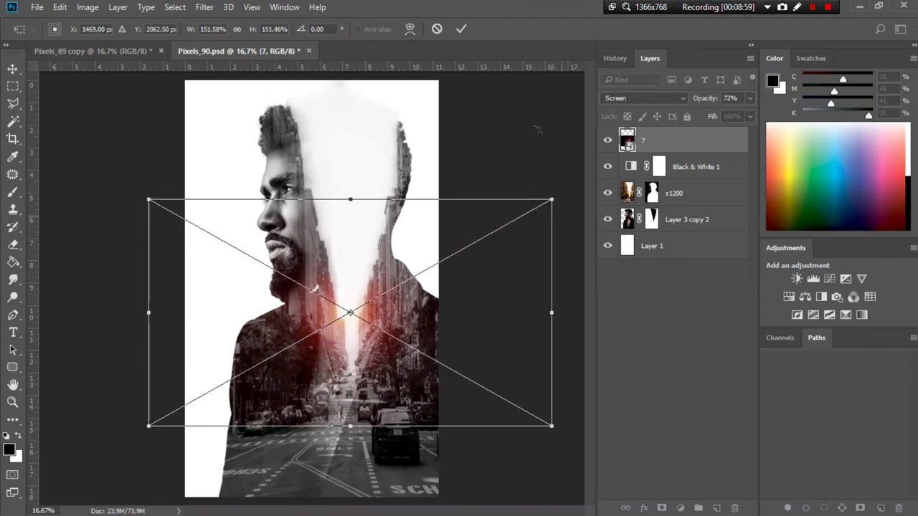
click(461, 31)
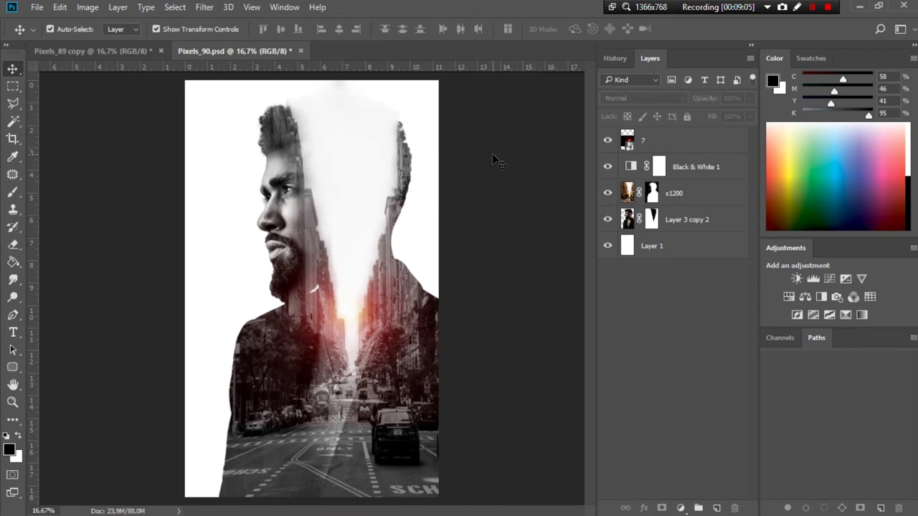
mouse_move(113, 510)
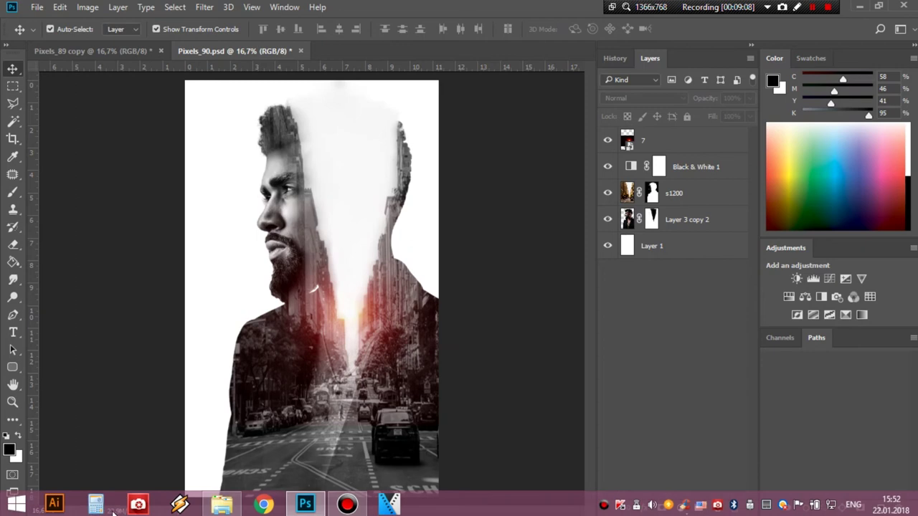
Drag Prana_Humanity-Healing-2 from File Explorer onto the canvas
click(222, 504)
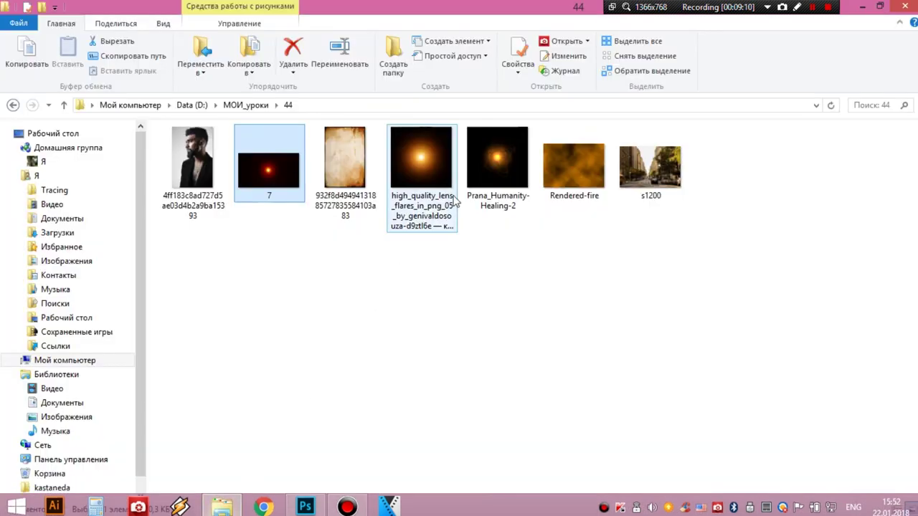
drag(490, 161, 319, 510)
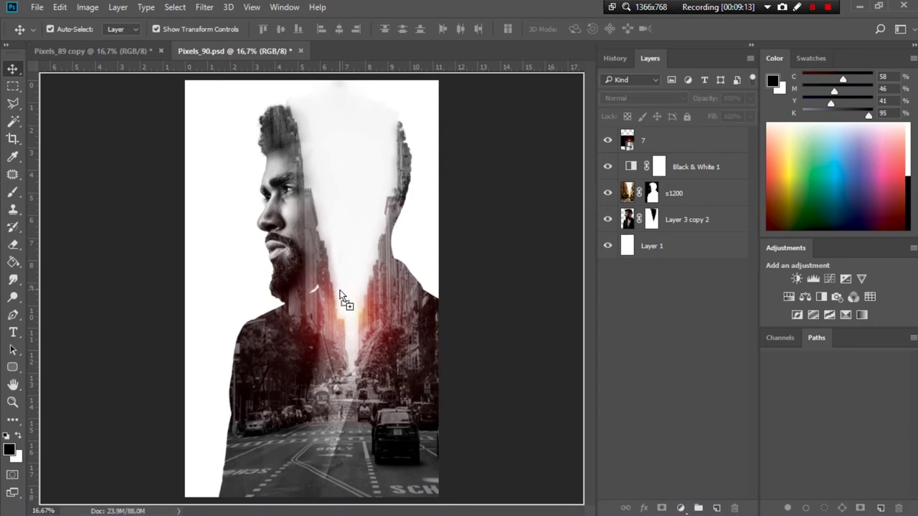
drag(318, 510, 338, 289)
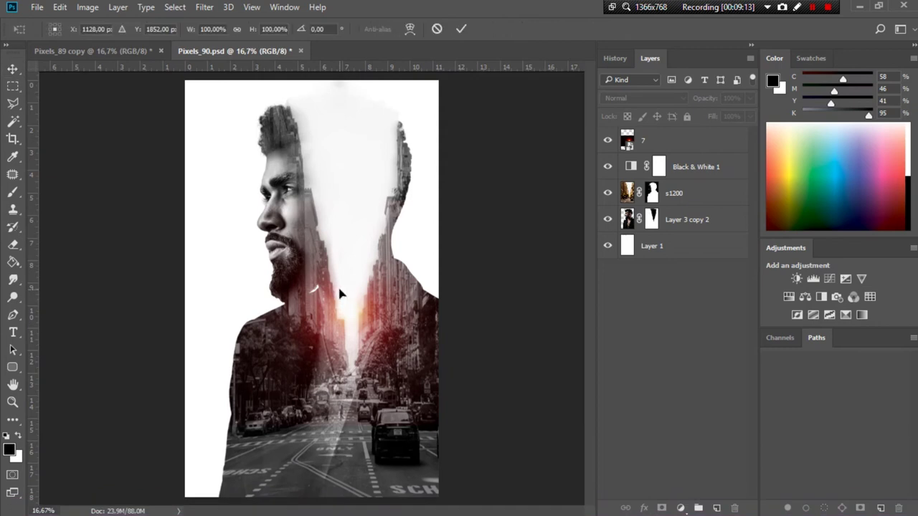
Enlarge the orange swirl glow to cover the canvas and blend it in Screen mode
drag(422, 176, 546, 72)
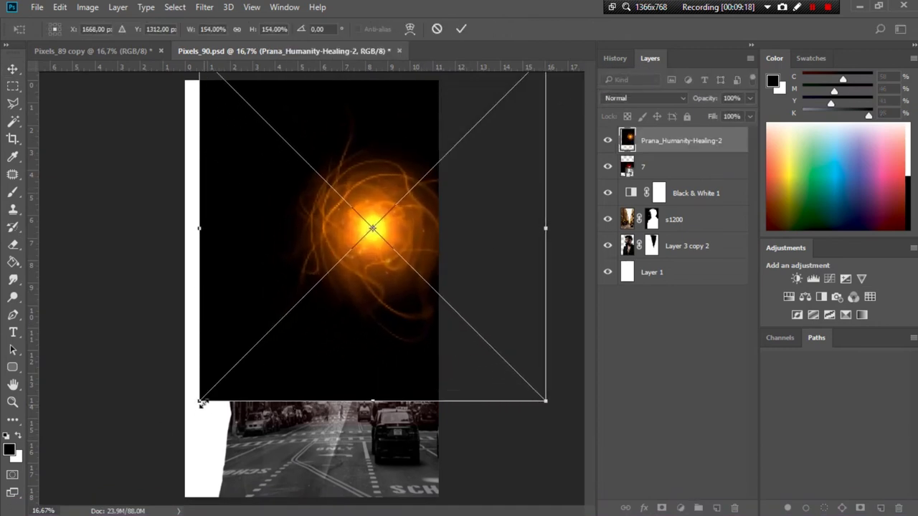
drag(205, 397, 104, 496)
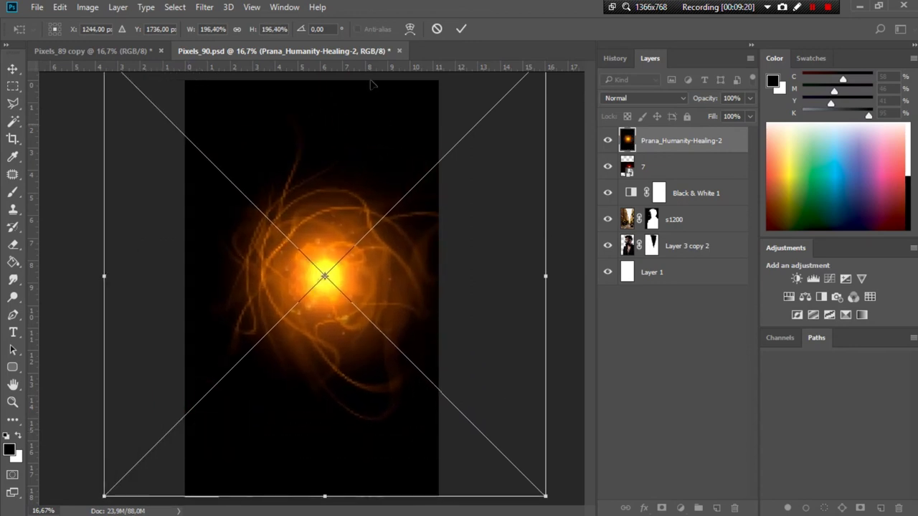
click(459, 29)
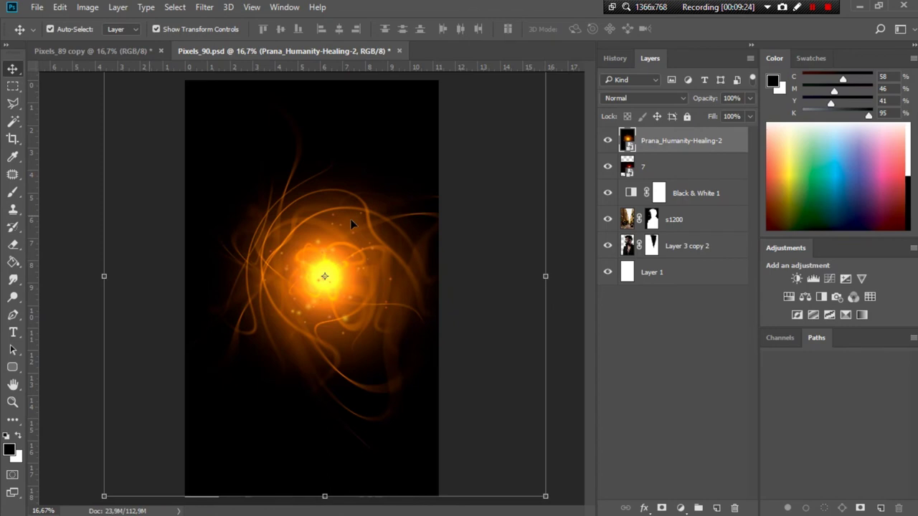
click(652, 101)
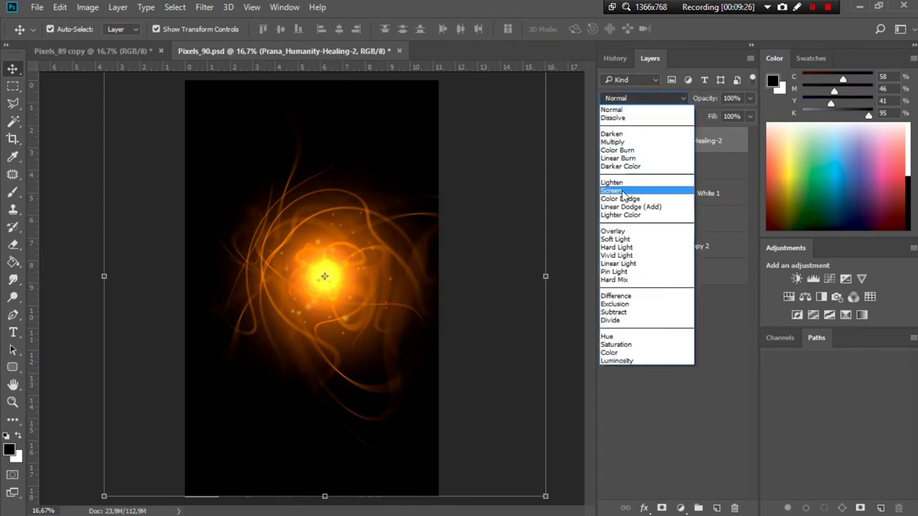
click(622, 194)
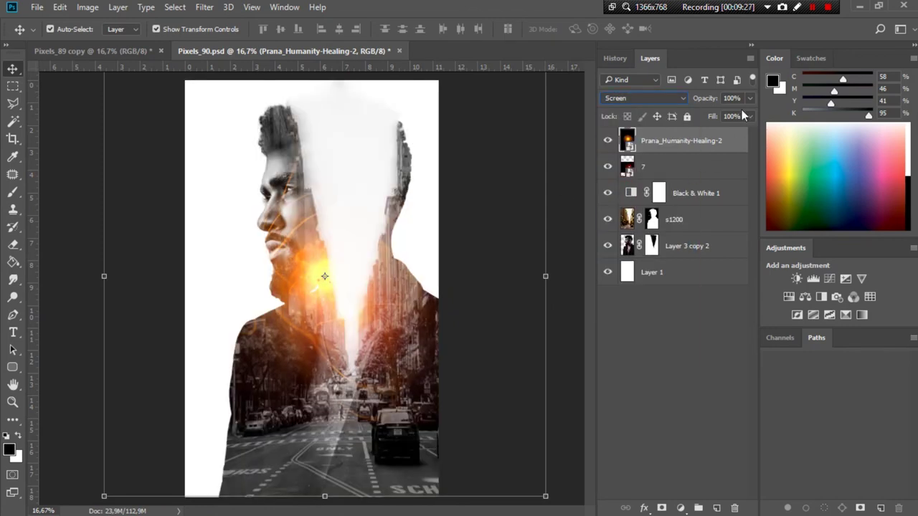
Shift the glow over the face and resize it to about 181%
mouse_move(337, 273)
mouse_down()
mouse_move(371, 274)
mouse_move(367, 283)
mouse_up()
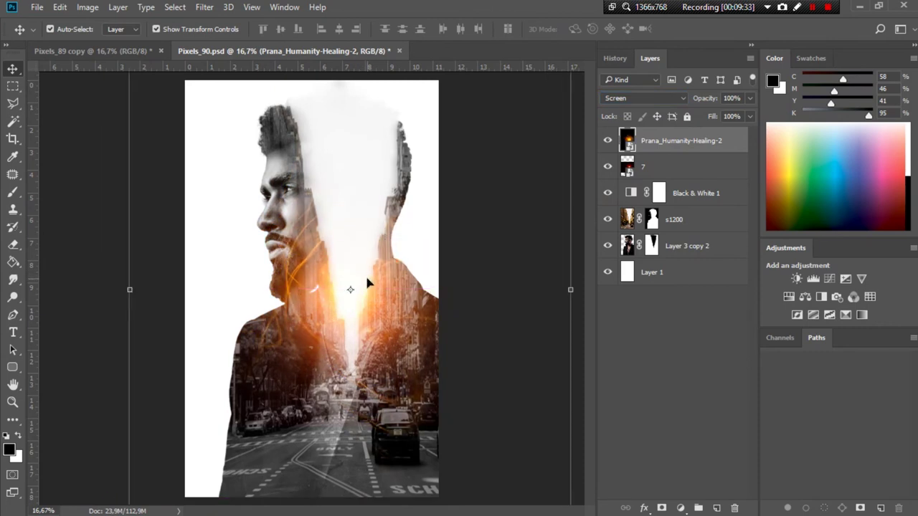
key(ctrl+minus)
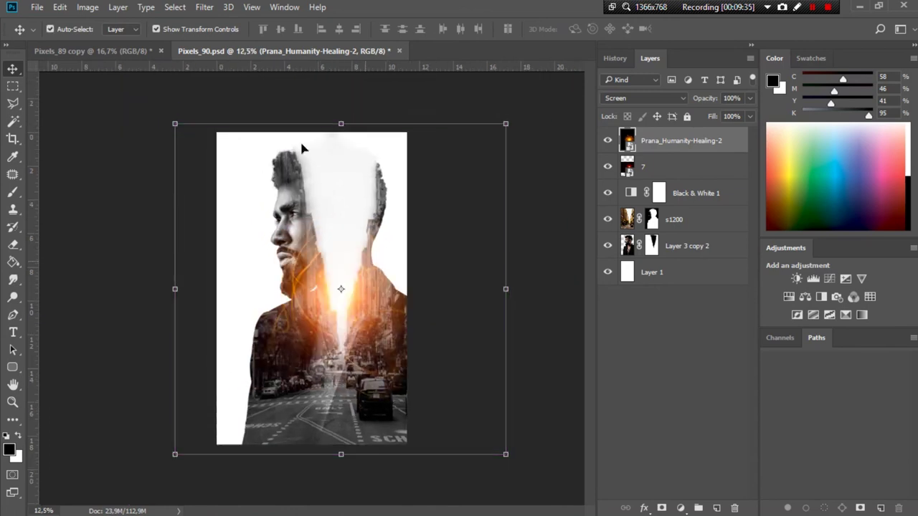
drag(175, 123, 188, 137)
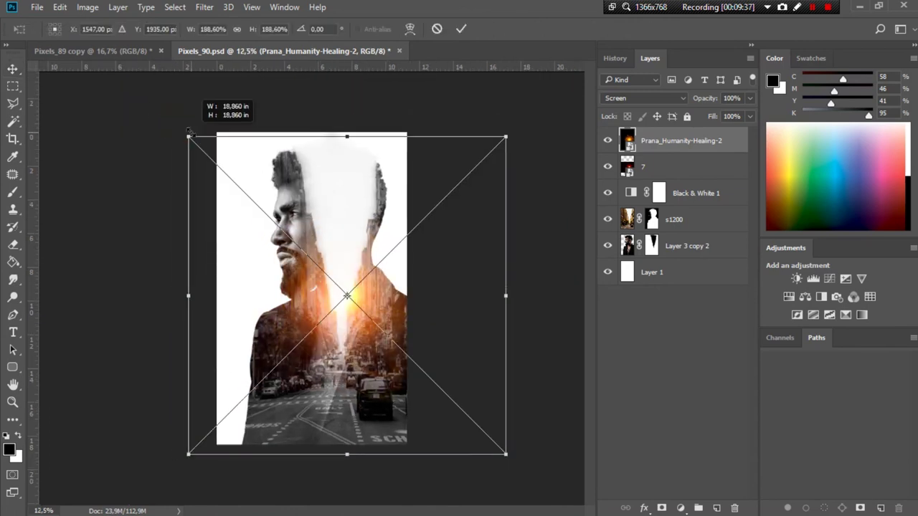
drag(500, 451, 487, 447)
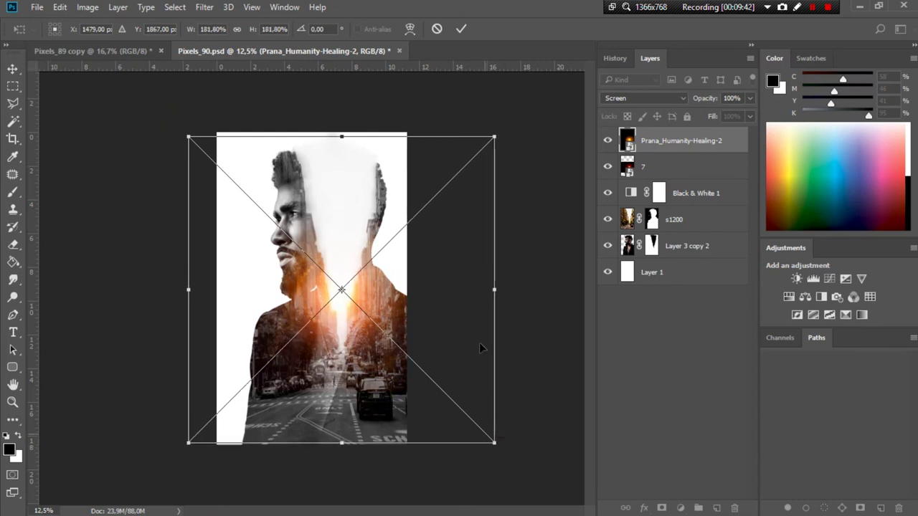
click(548, 172)
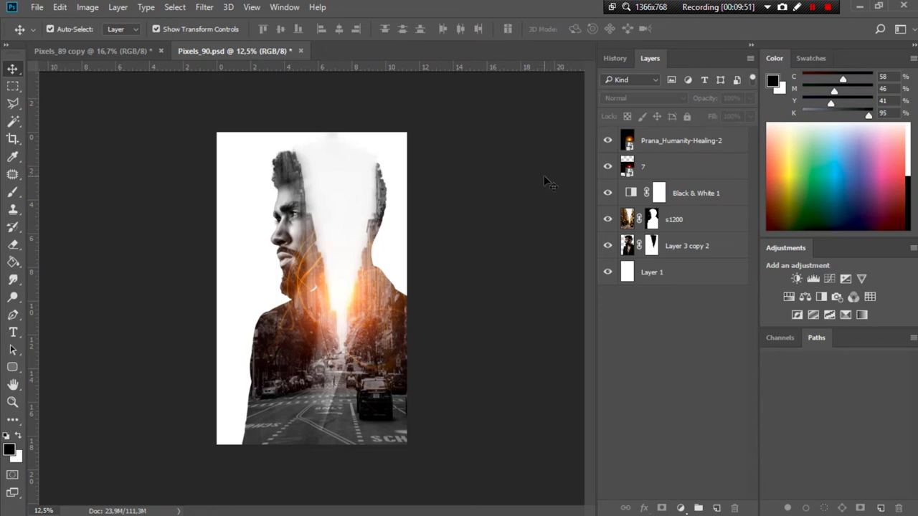
mouse_move(221, 505)
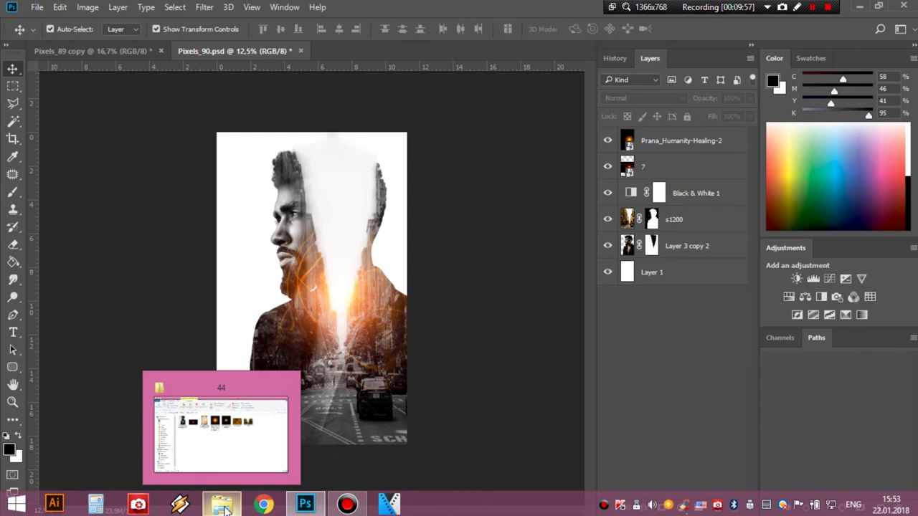
click(225, 509)
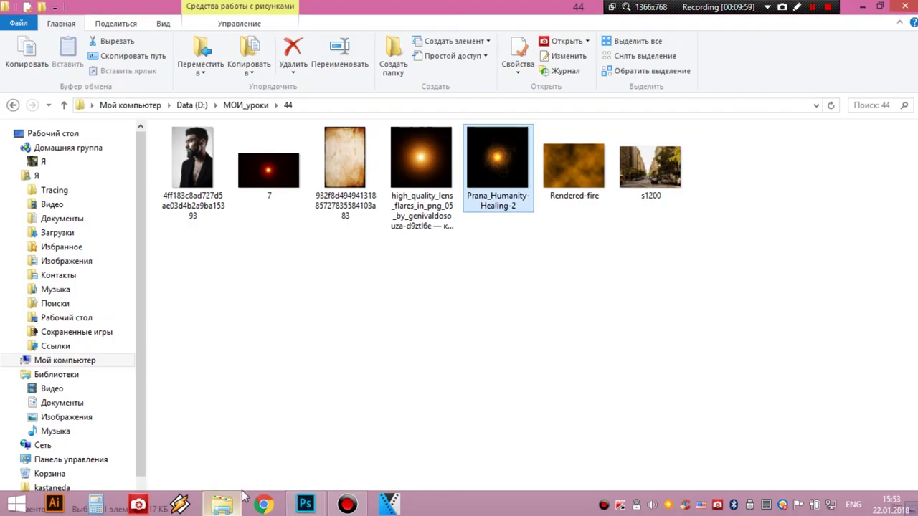
Place the lens-flare image on the canvas, scaled to about 140% to cover it
mouse_move(428, 160)
mouse_down()
mouse_move(316, 511)
mouse_move(333, 318)
mouse_up()
drag(337, 301, 339, 300)
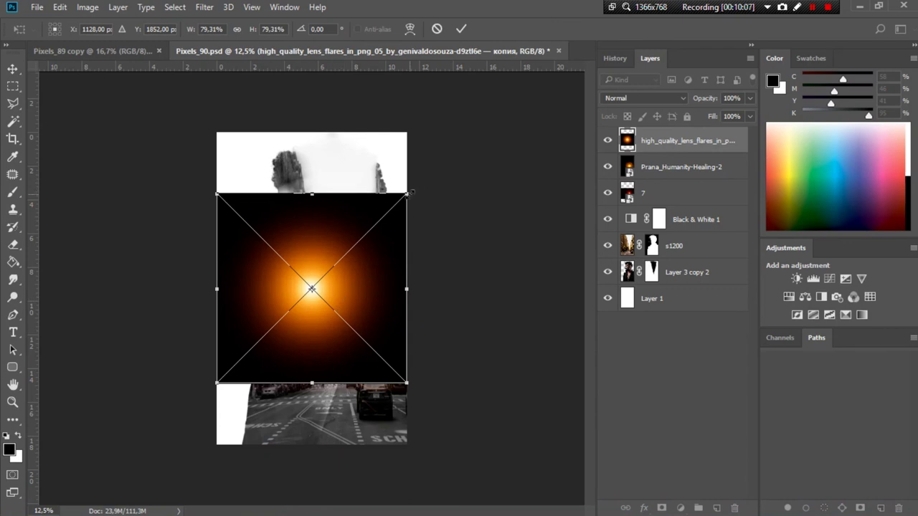
drag(407, 194, 418, 187)
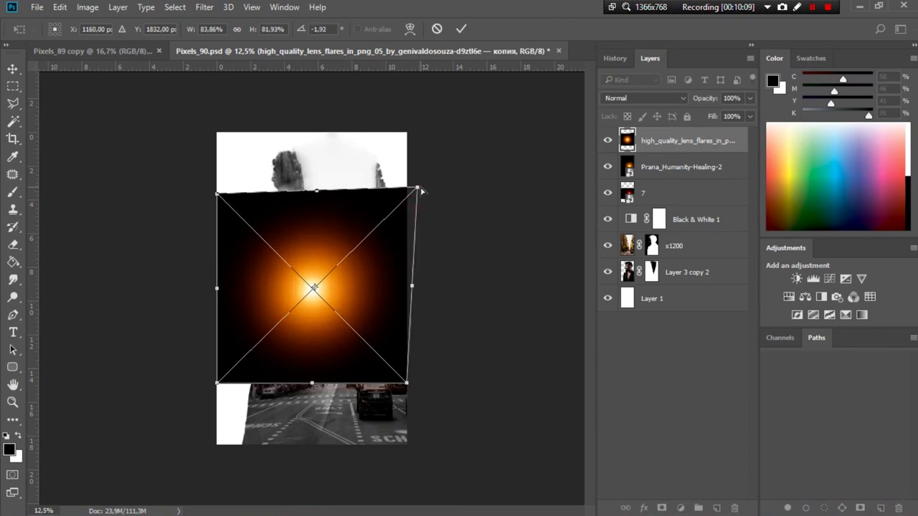
key(ctrl+z)
drag(217, 193, 145, 122)
drag(407, 383, 485, 452)
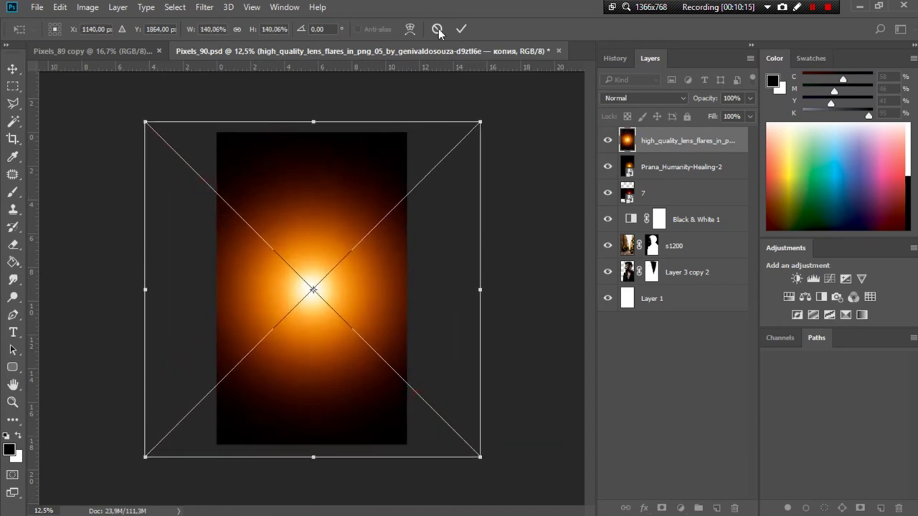
click(467, 32)
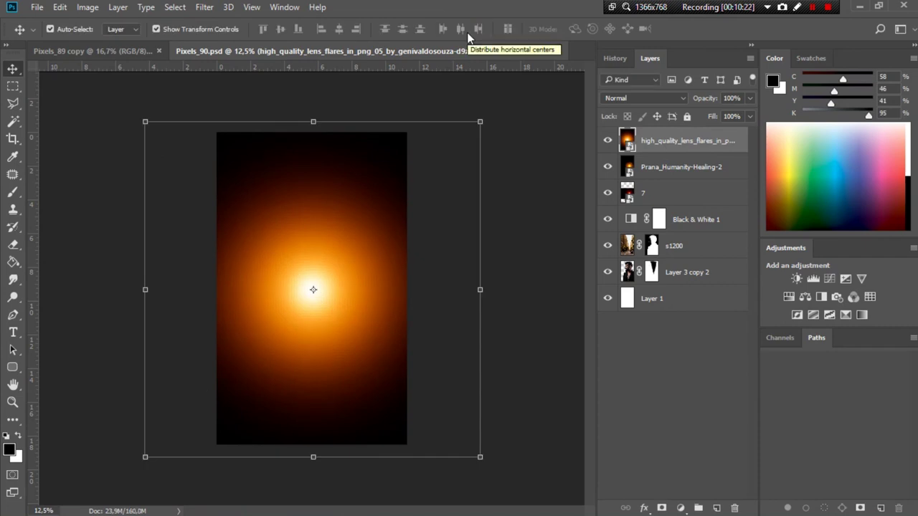
Blend the lens flare in Screen mode and nudge it slightly right and up
click(644, 98)
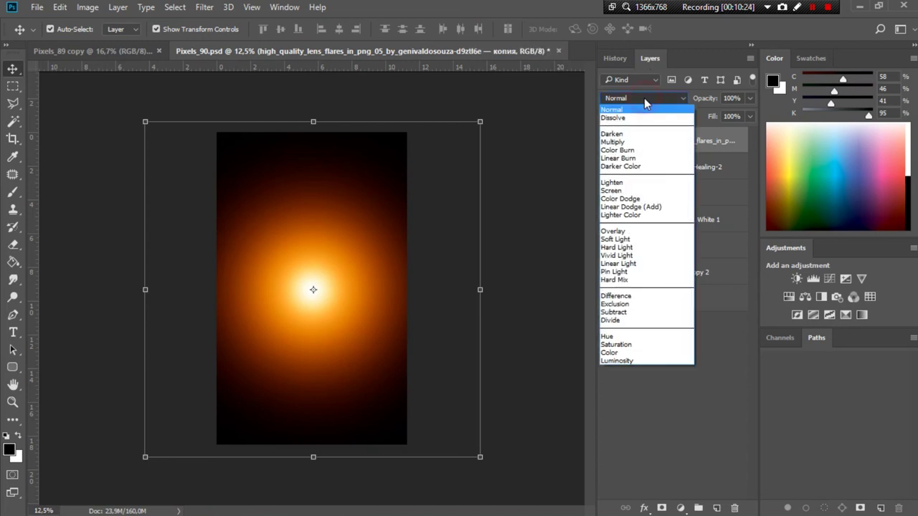
click(639, 189)
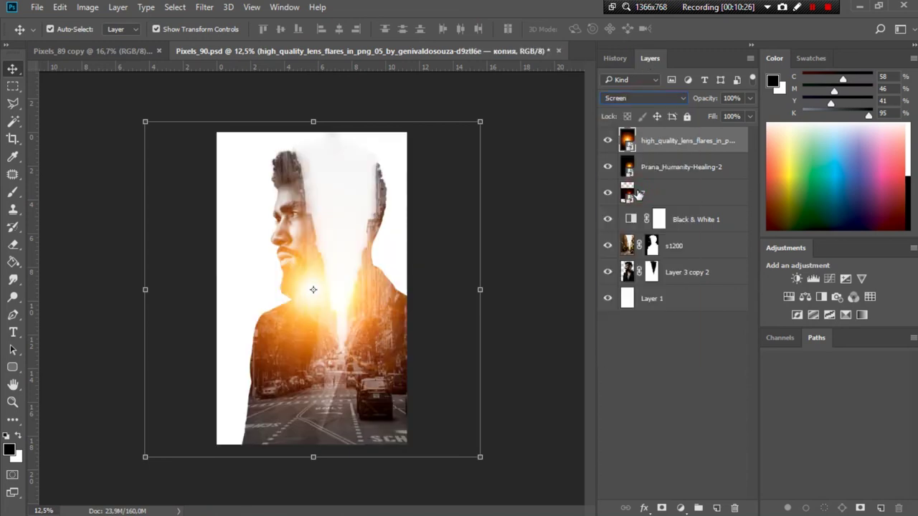
key(ctrl+t)
drag(316, 289, 344, 284)
click(461, 29)
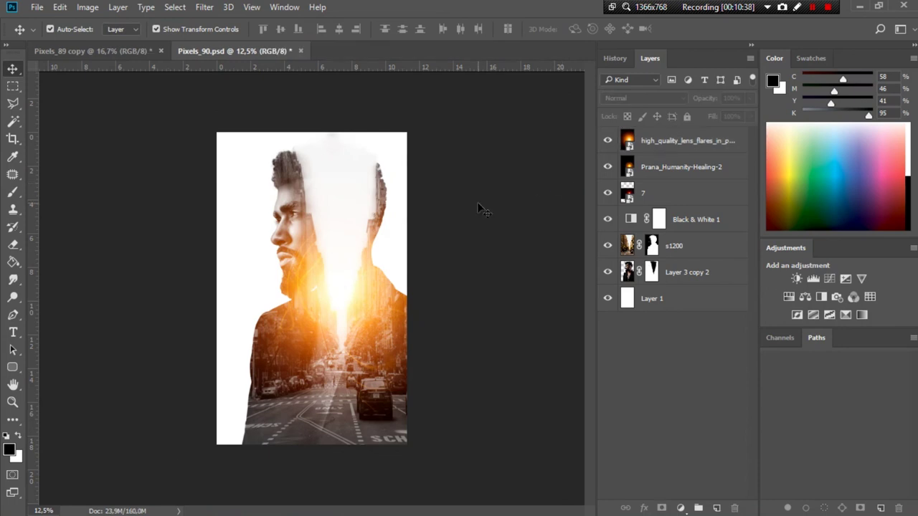
click(222, 508)
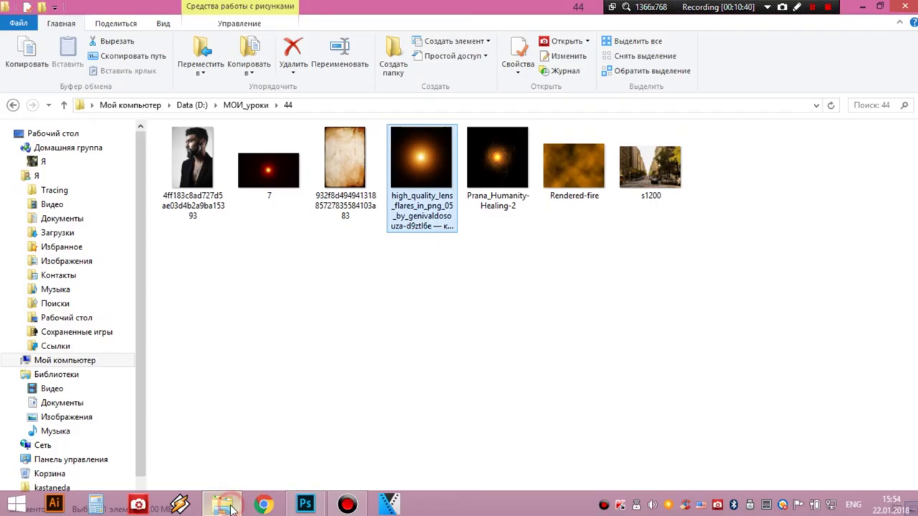
Place the Rendered-fire image, rotated to portrait and stretched to cover the canvas
drag(570, 201, 321, 511)
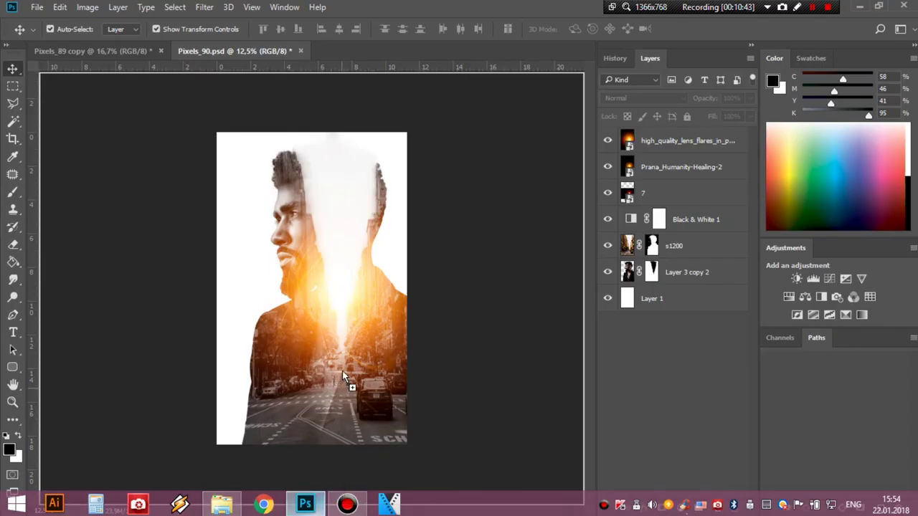
drag(321, 511, 342, 371)
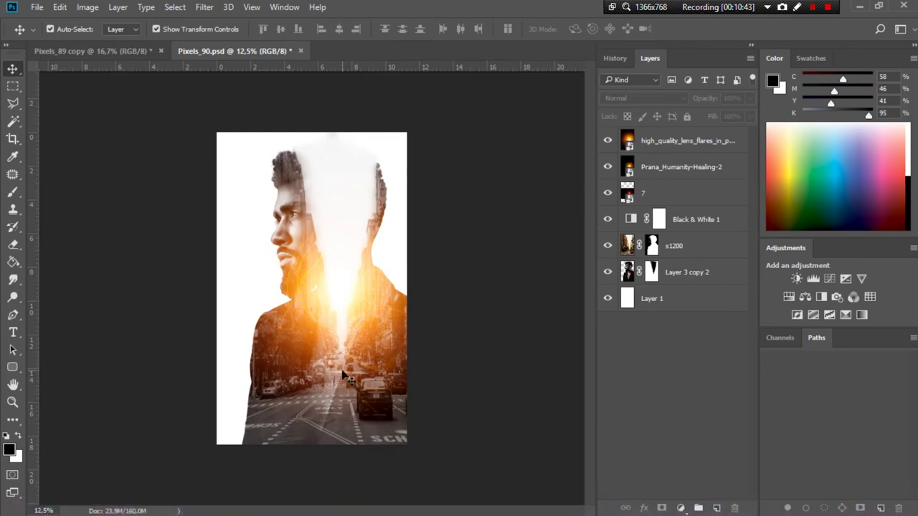
mouse_move(382, 233)
mouse_down()
mouse_move(345, 346)
mouse_move(357, 320)
mouse_up()
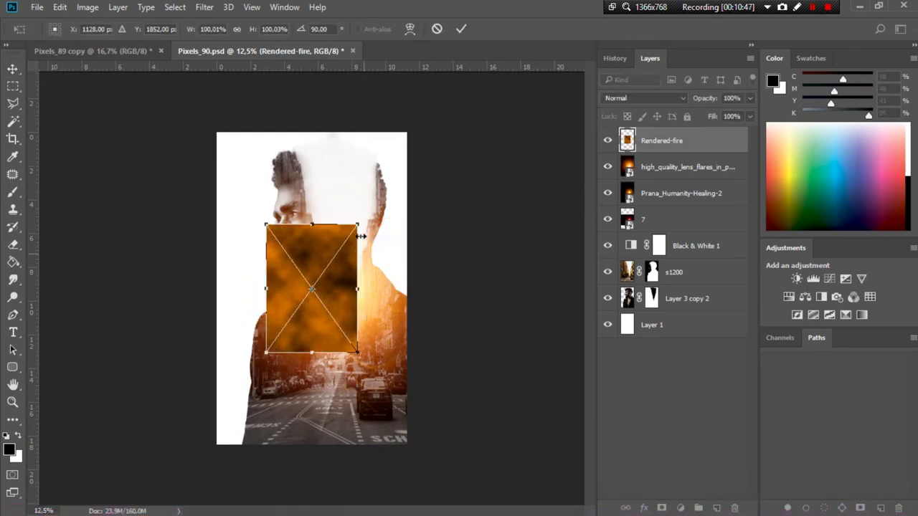
drag(358, 224, 427, 129)
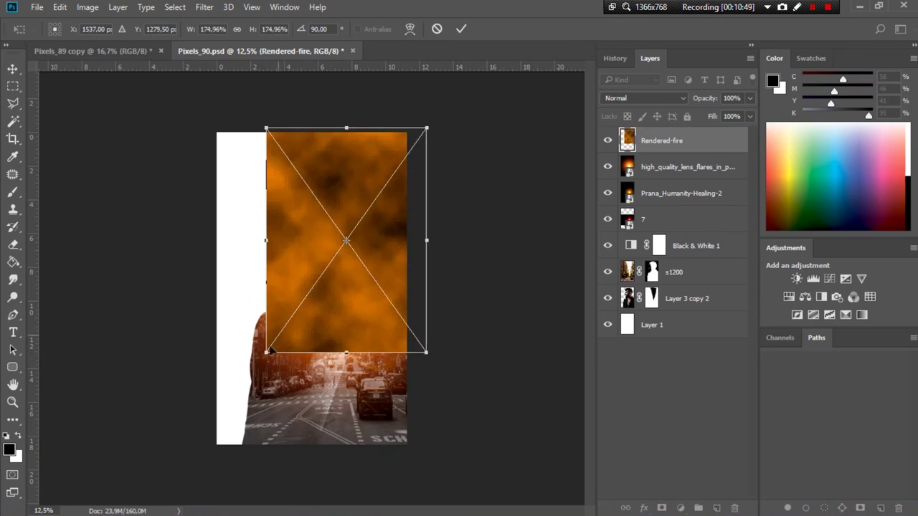
drag(268, 353, 224, 407)
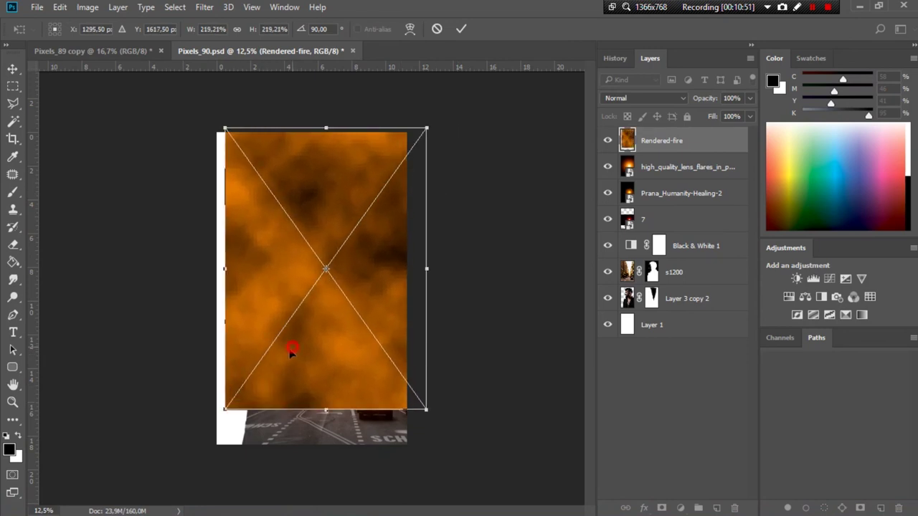
drag(292, 351, 283, 353)
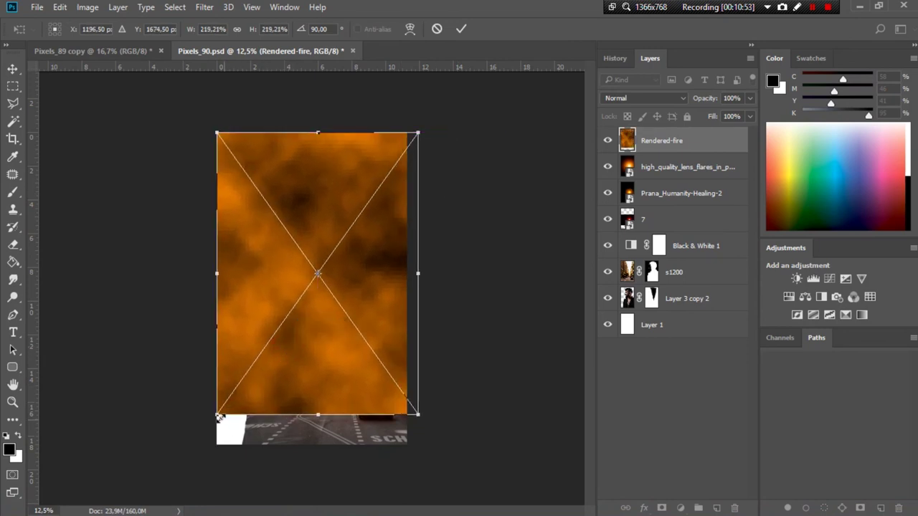
drag(219, 415, 204, 450)
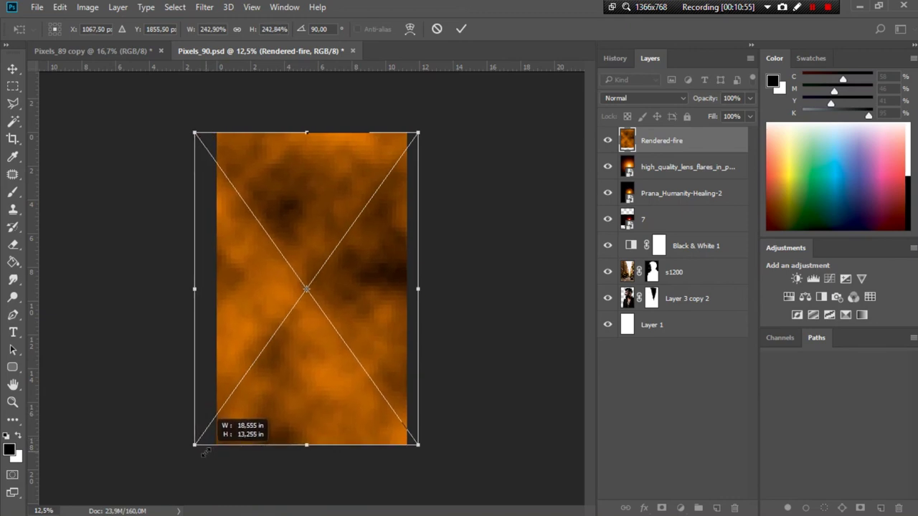
click(461, 29)
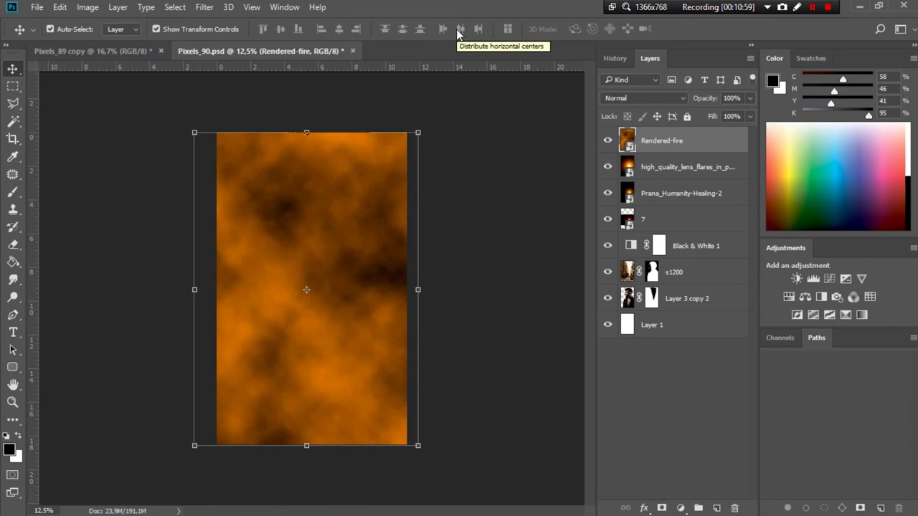
Blend the Rendered-fire layer in Overlay mode at about 18% opacity
click(641, 99)
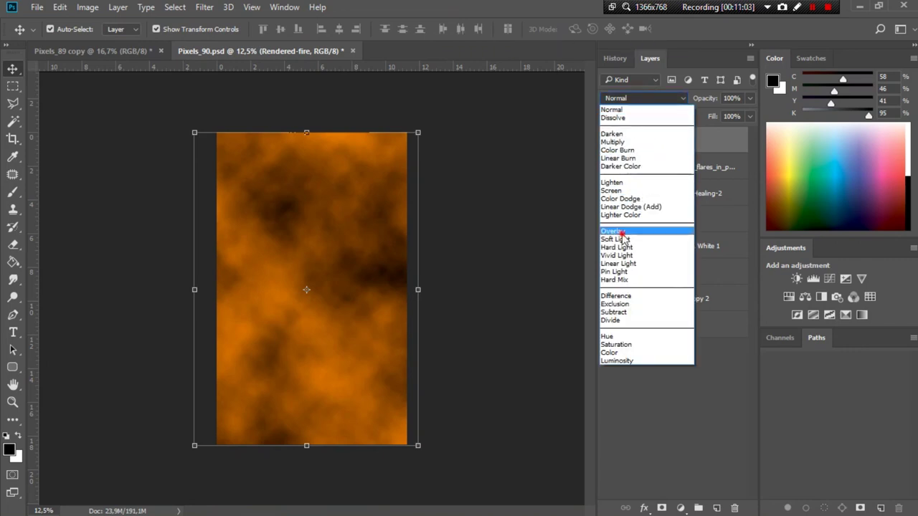
click(621, 232)
click(750, 99)
drag(738, 114, 698, 124)
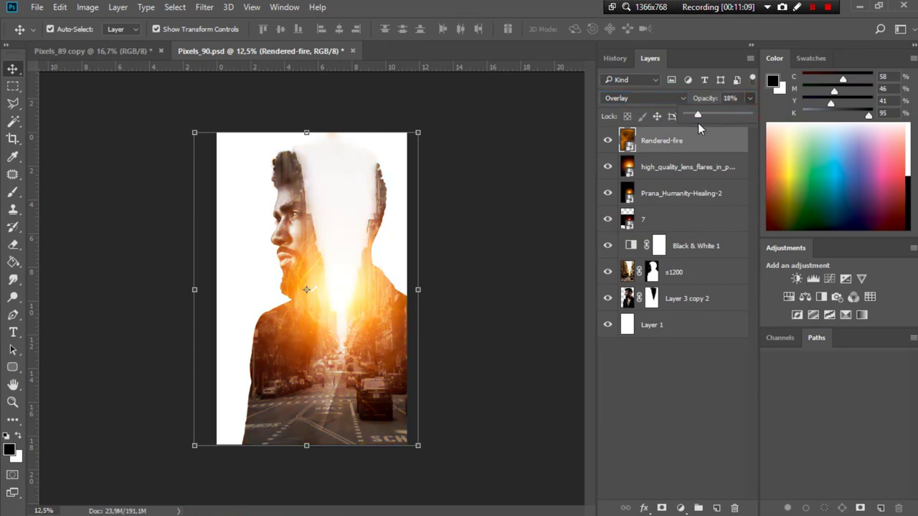
click(520, 157)
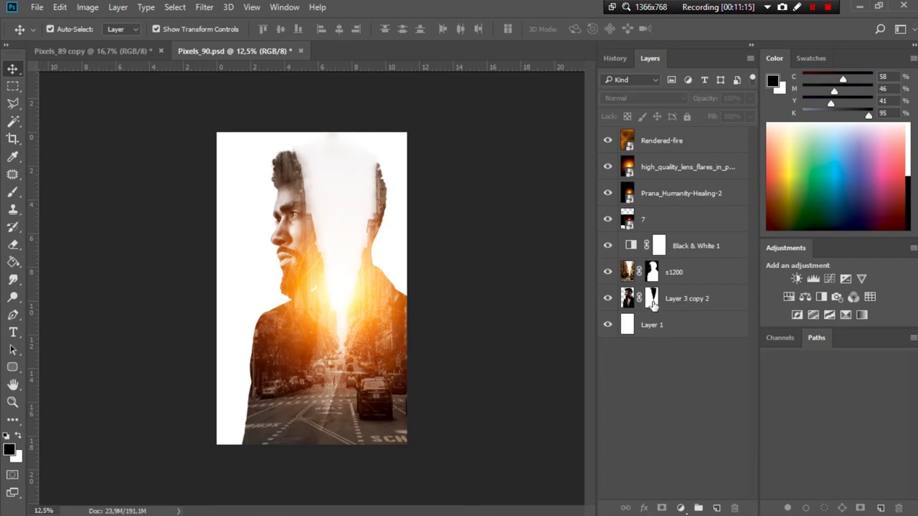
Duplicate Layer 3 copy 2 and move the copy, Layer 3 copy 3, to the top
click(682, 299)
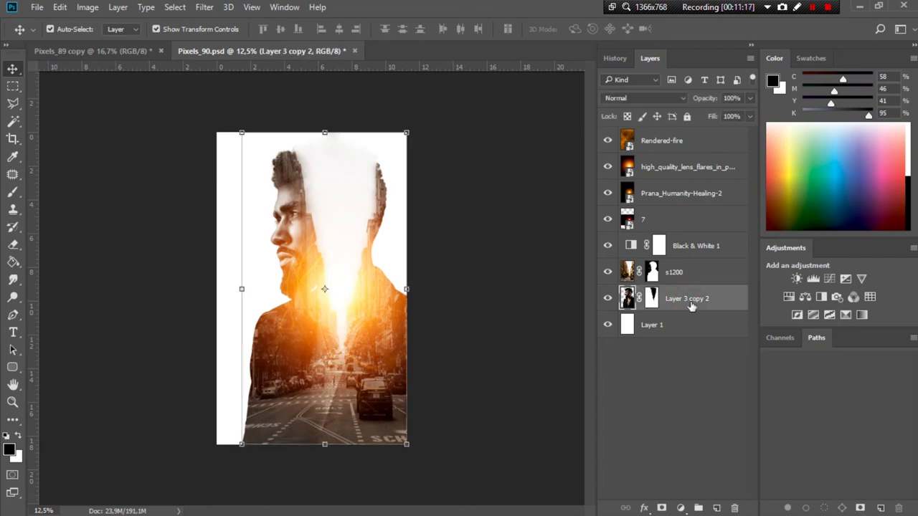
drag(696, 298, 717, 508)
drag(689, 306, 679, 139)
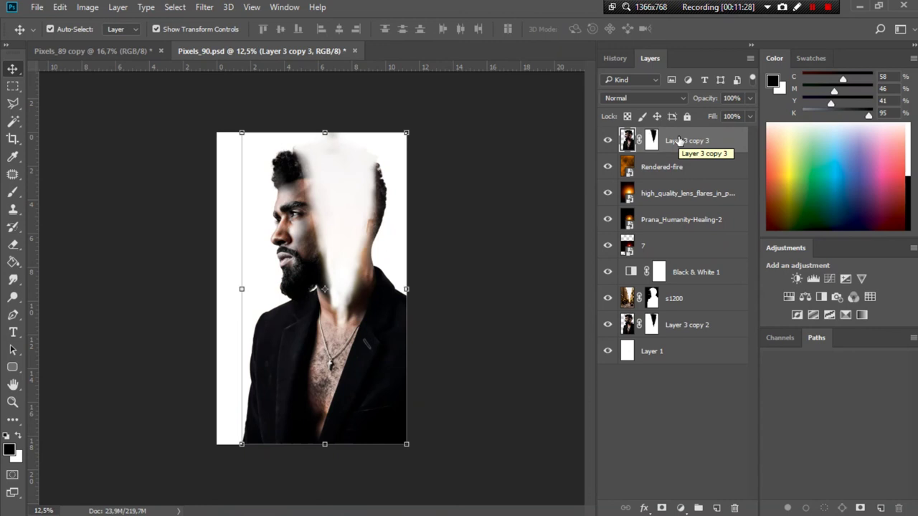
Blend Layer 3 copy 3 in Screen mode, compare by toggling it, and add a Color Lookup layer
click(637, 101)
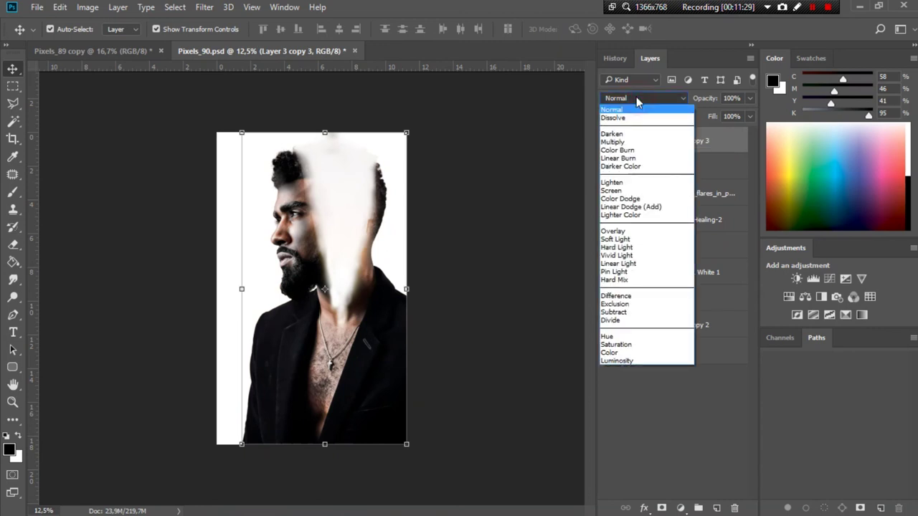
click(622, 191)
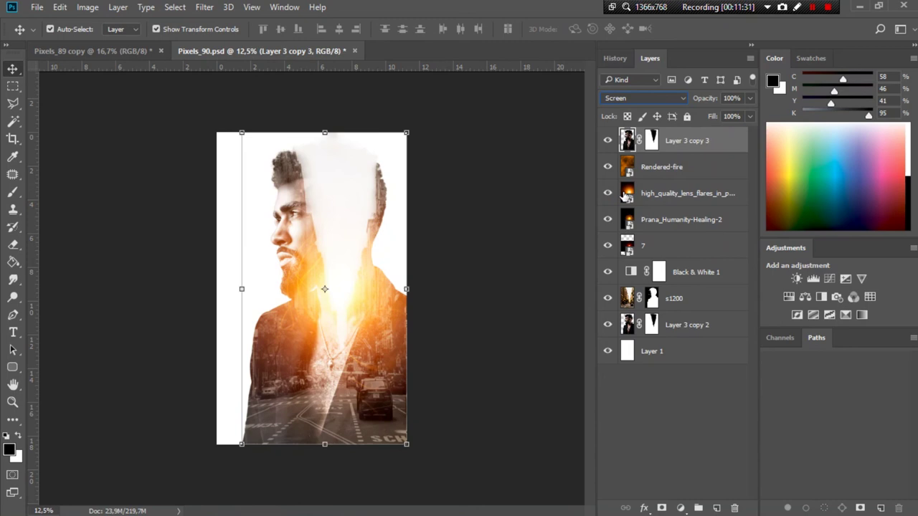
click(606, 140)
click(606, 141)
click(870, 297)
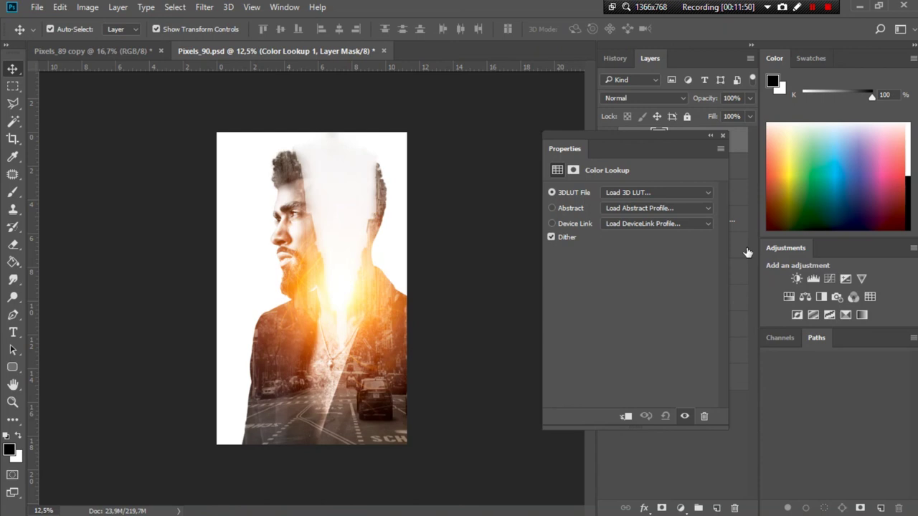
Step through the 3DLUT presets from 3Strip.look to FoggyNight.3DL in Color Lookup 1
mouse_move(649, 144)
mouse_down()
mouse_move(551, 207)
mouse_move(531, 138)
mouse_up()
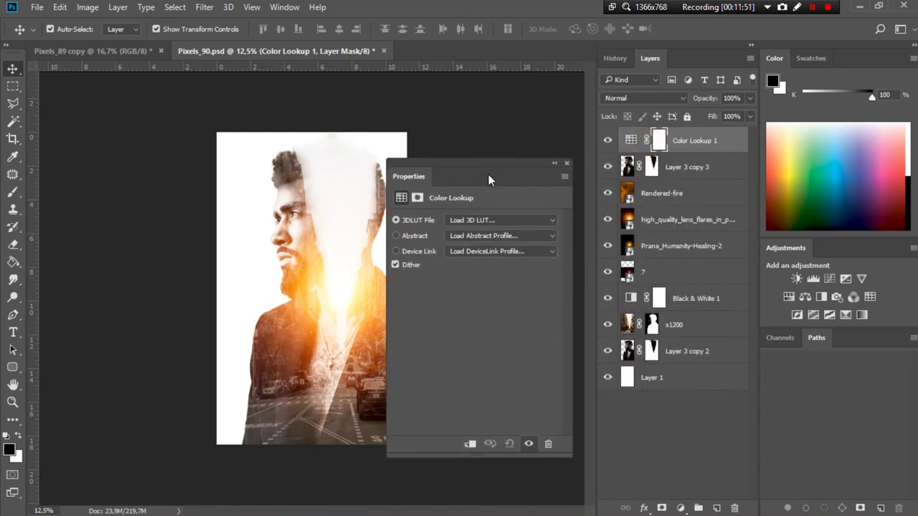
click(544, 183)
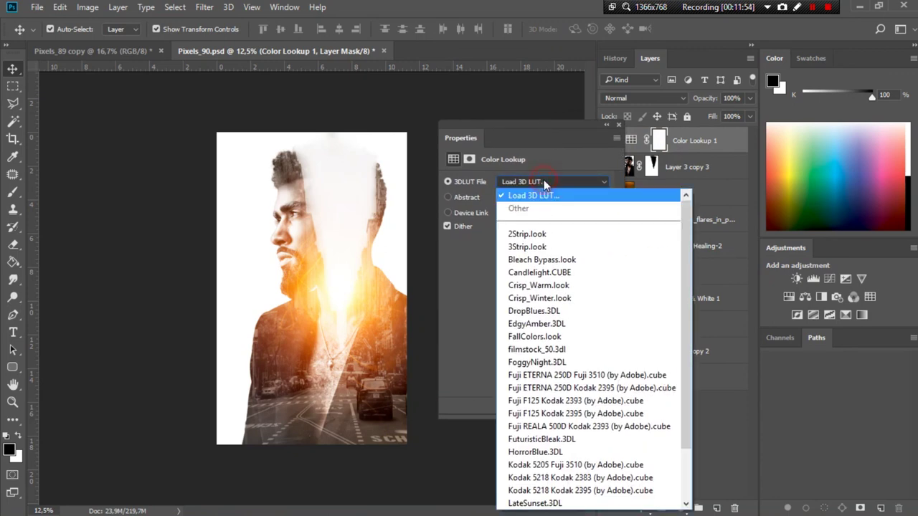
click(544, 182)
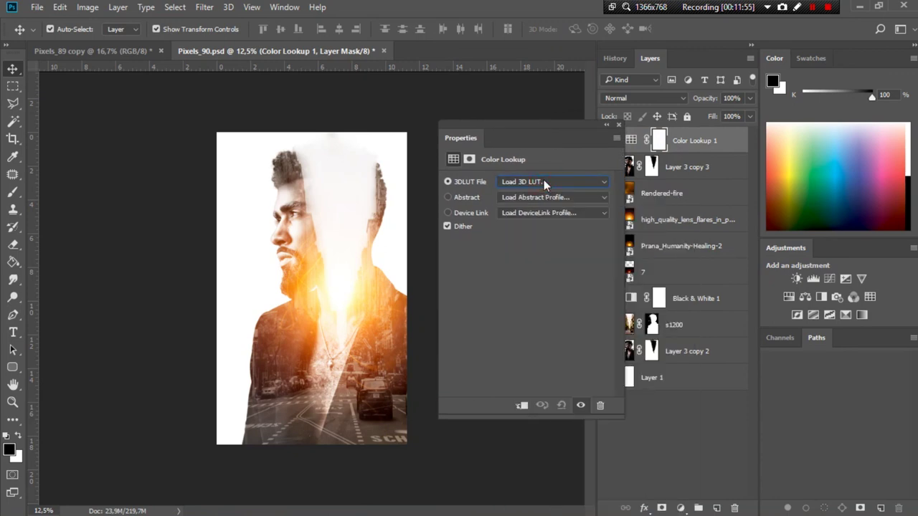
key(Down)
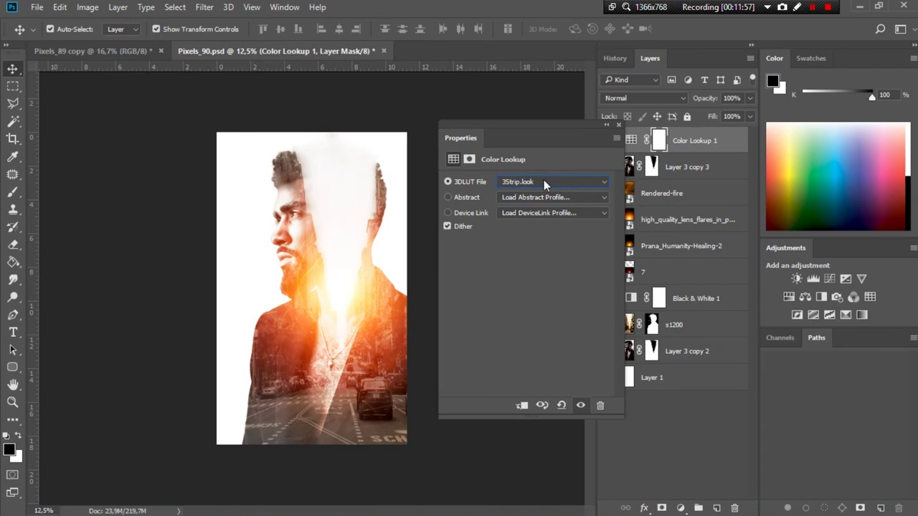
key(Down)
key(Down)
key(Down)
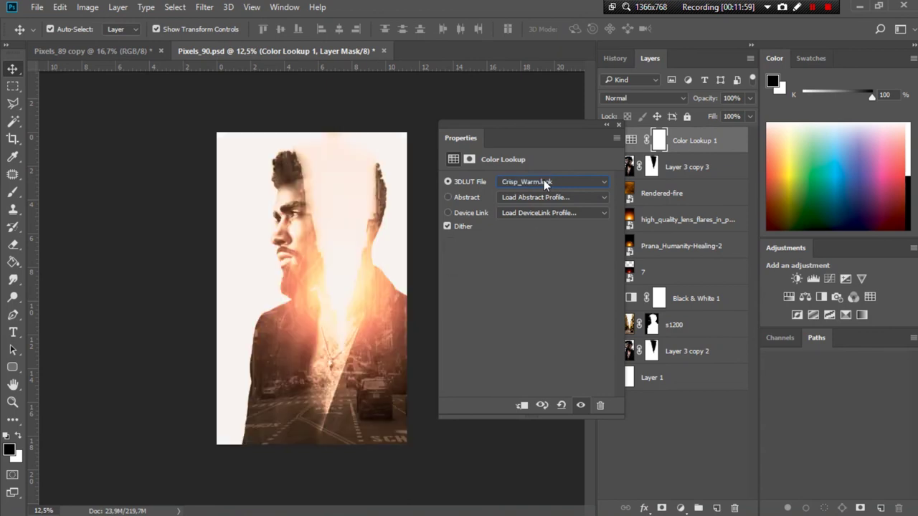
key(Down)
key(Down)
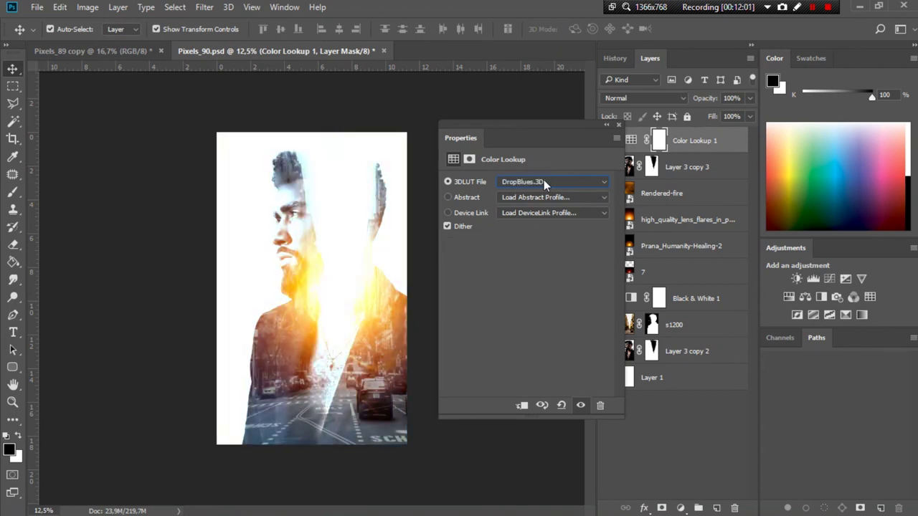
key(Down)
key(Down)
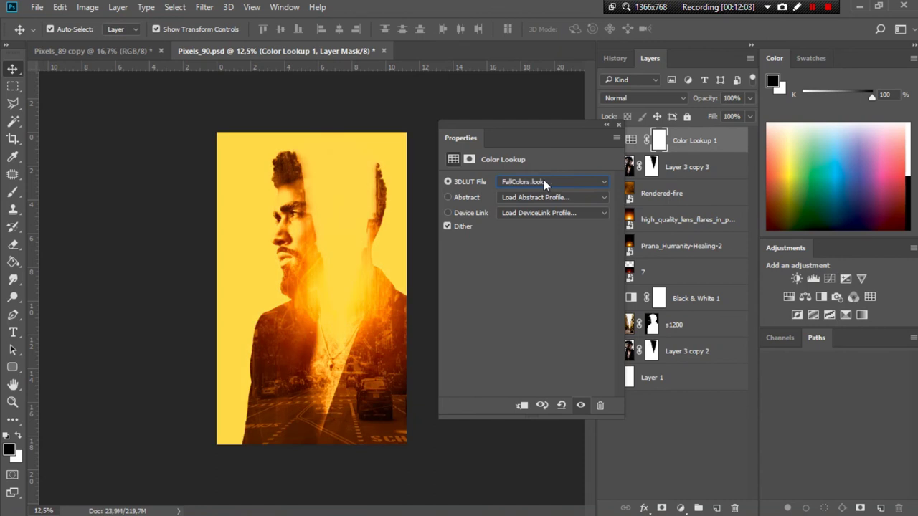
key(Down)
key(Down)
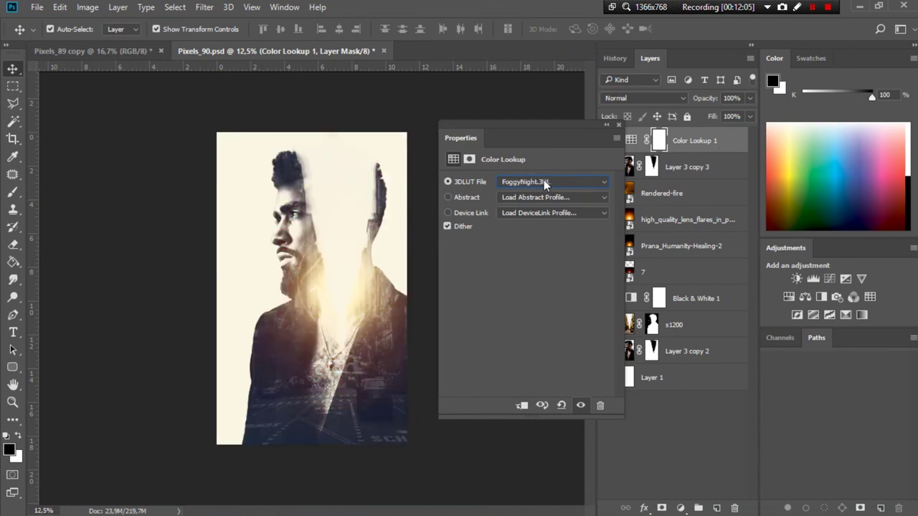
key(Down)
key(Down)
key(Down)
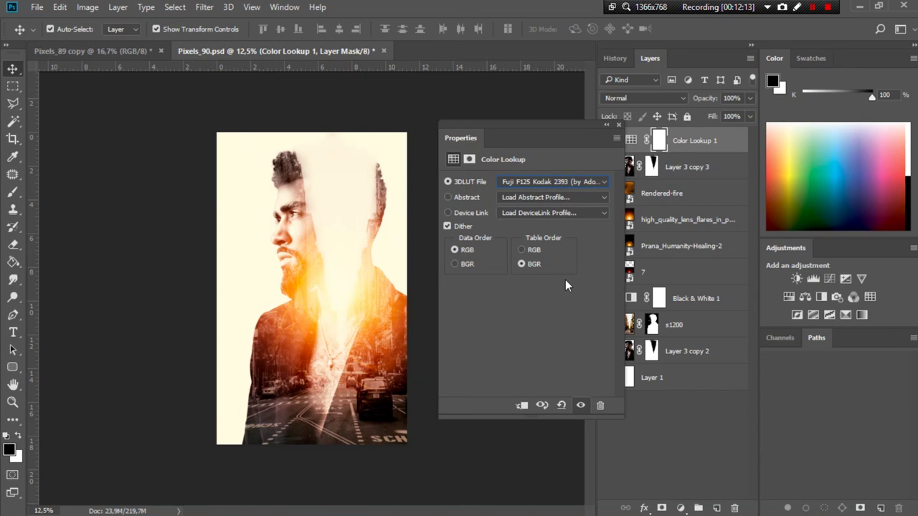
In Pixels_89 copy, inspect Color Lookup 1: TealOrangePlusContrast.3DL, Darker Color, 62% opacity
click(83, 54)
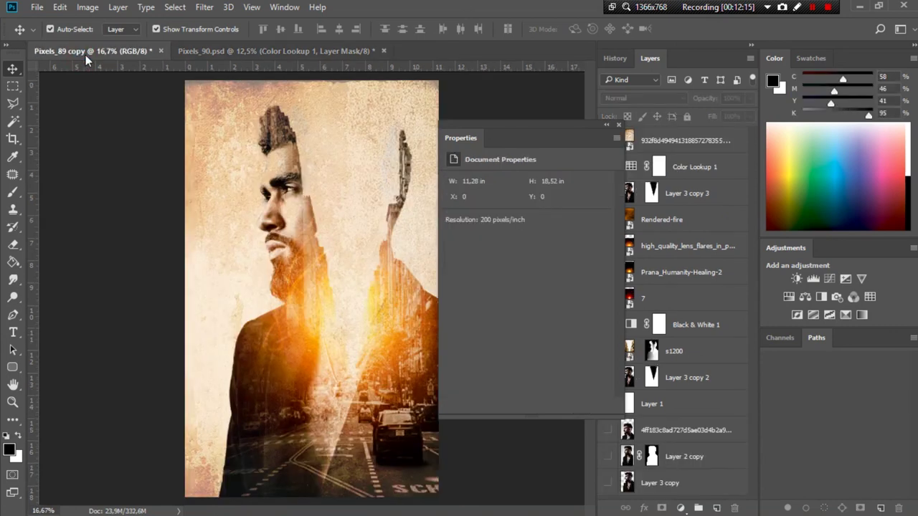
drag(505, 134, 477, 164)
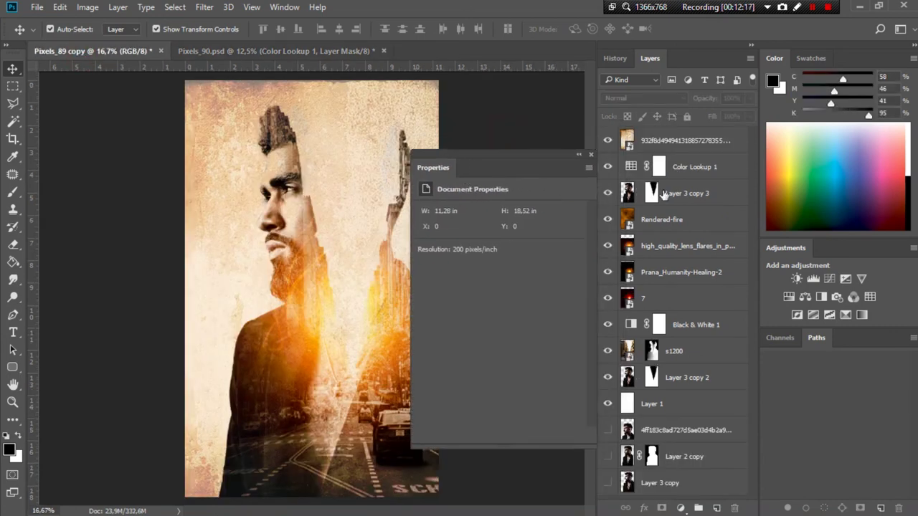
click(679, 169)
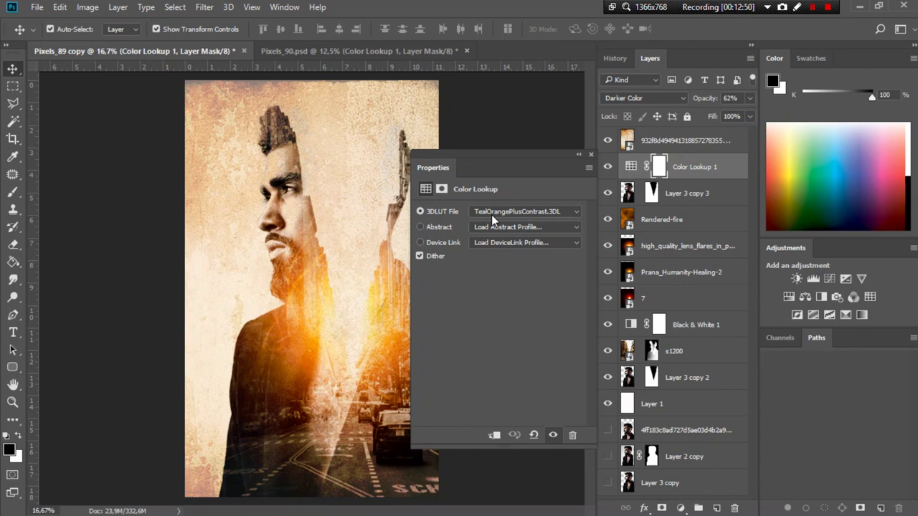
click(504, 108)
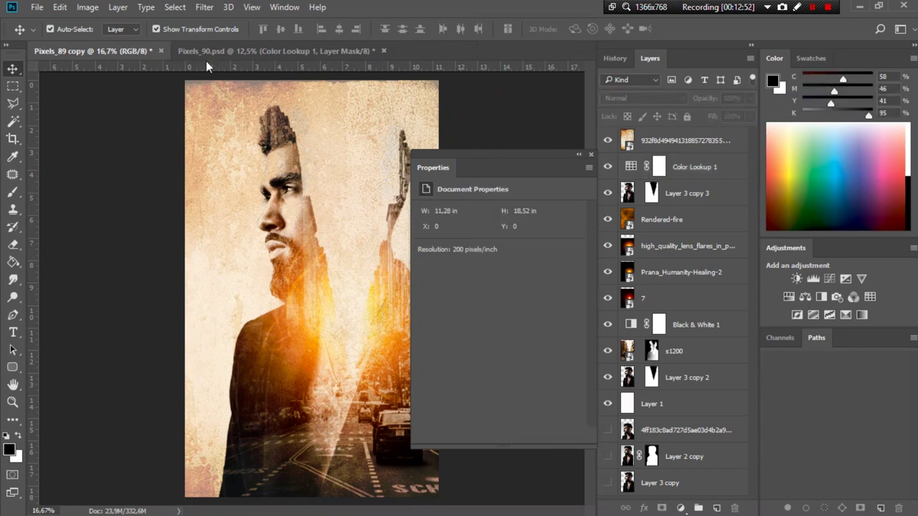
Keep Pixels_89 copy open and return to the Pixels_90.psd document
click(161, 51)
click(519, 209)
click(314, 50)
Set Color Lookup 1's 3DLUT file to TealOrangePlusContrast.3DL
click(486, 211)
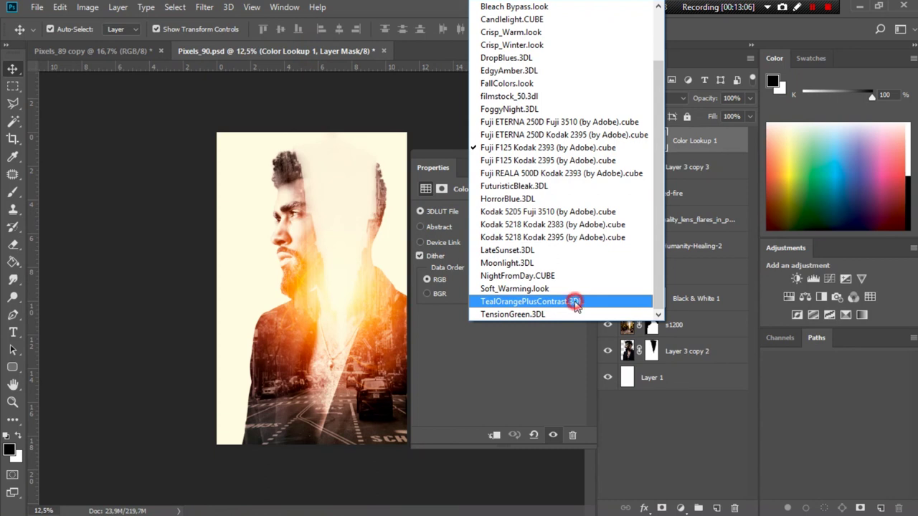
click(576, 304)
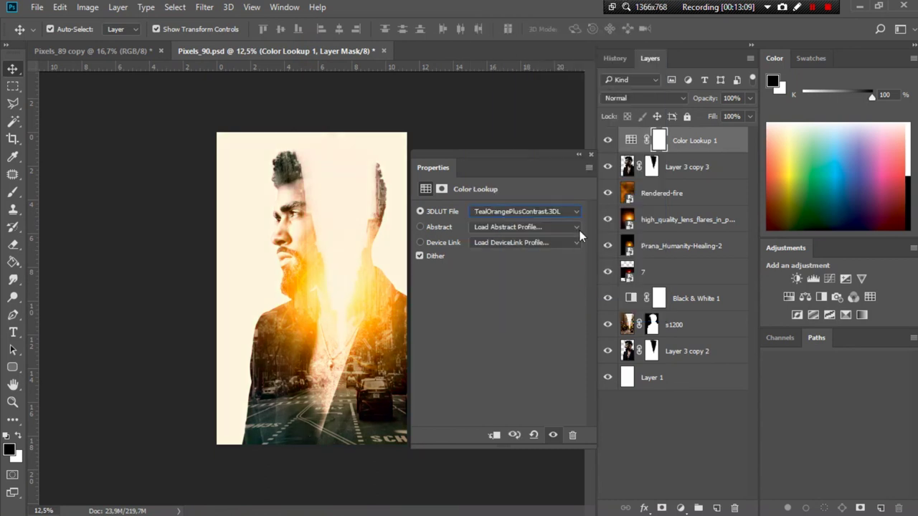
click(576, 212)
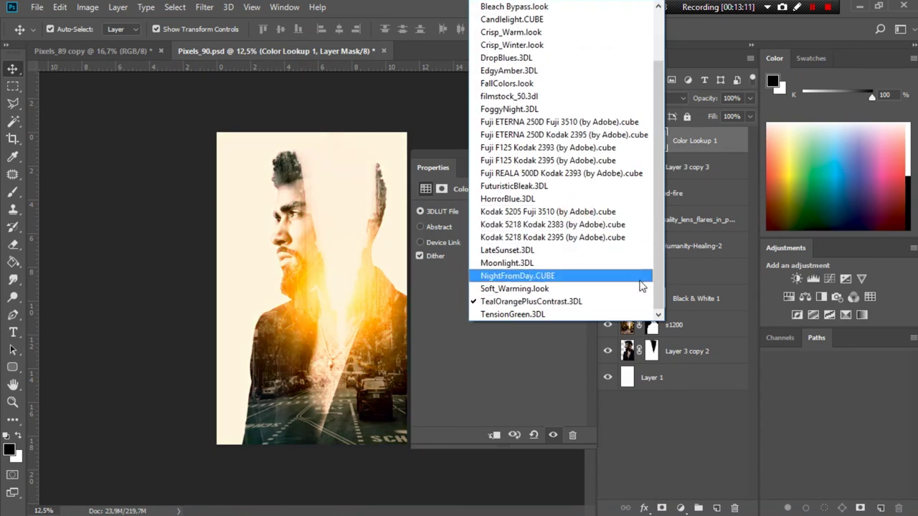
click(659, 294)
drag(659, 294, 658, 240)
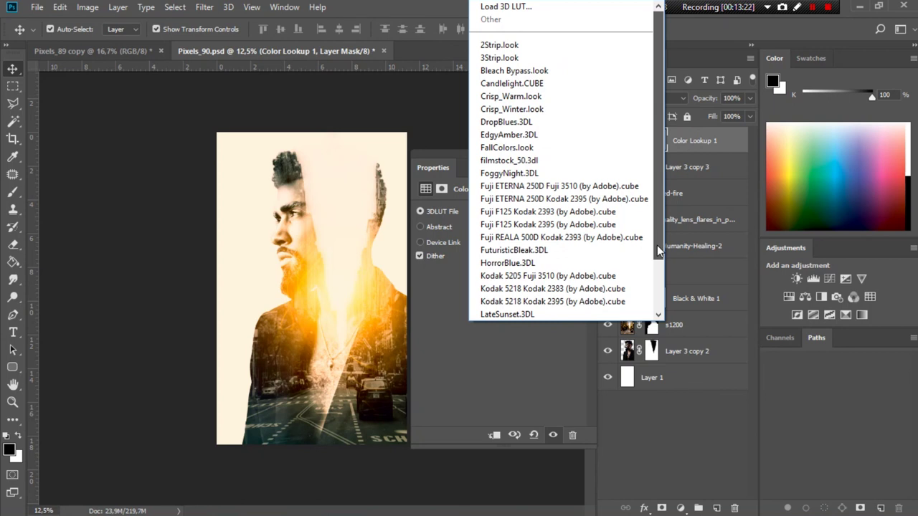
drag(657, 240, 659, 296)
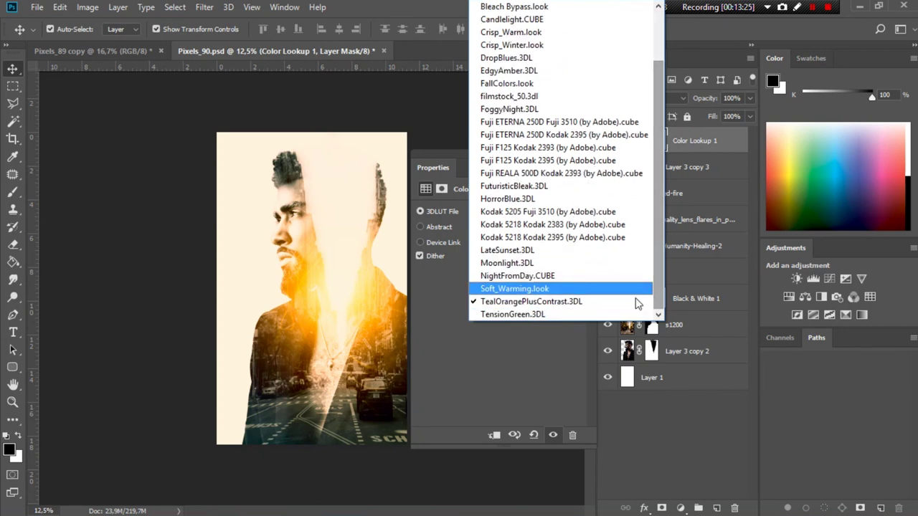
click(585, 302)
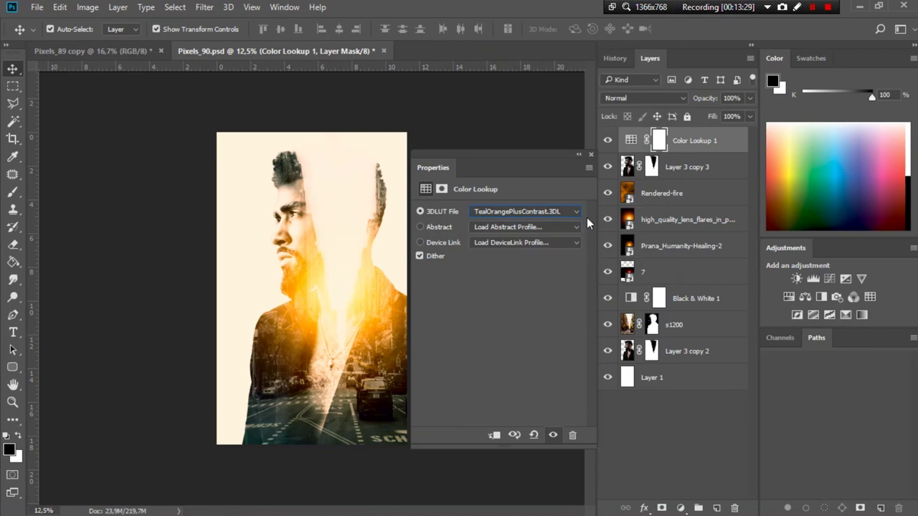
click(589, 153)
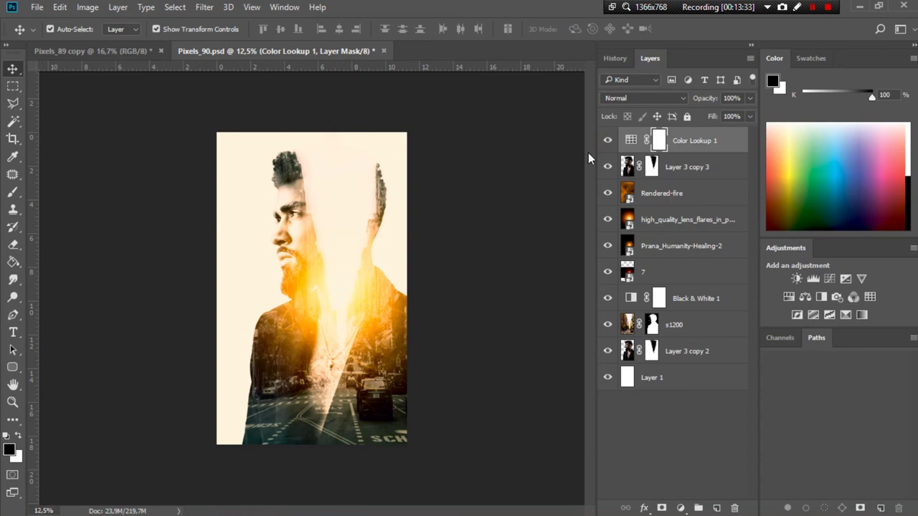
Set Color Lookup 1 to Darker Color blend mode at about 60% opacity
click(642, 99)
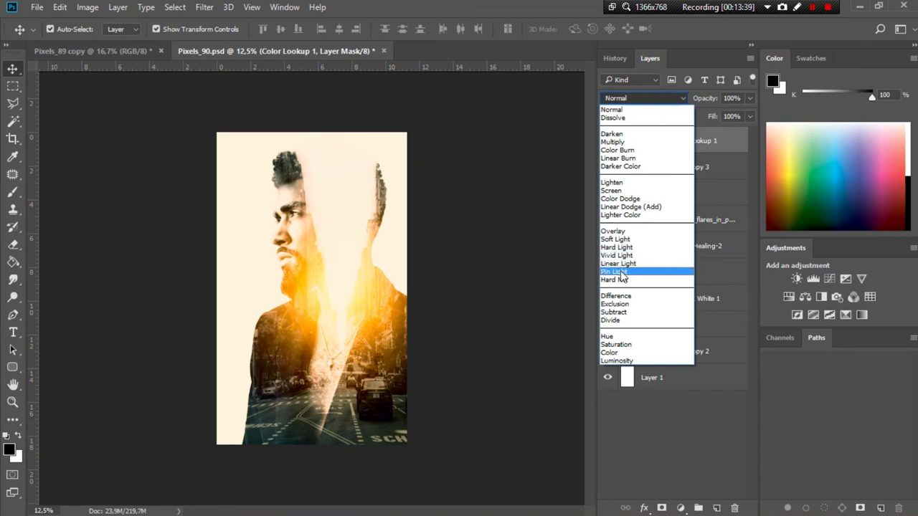
click(623, 167)
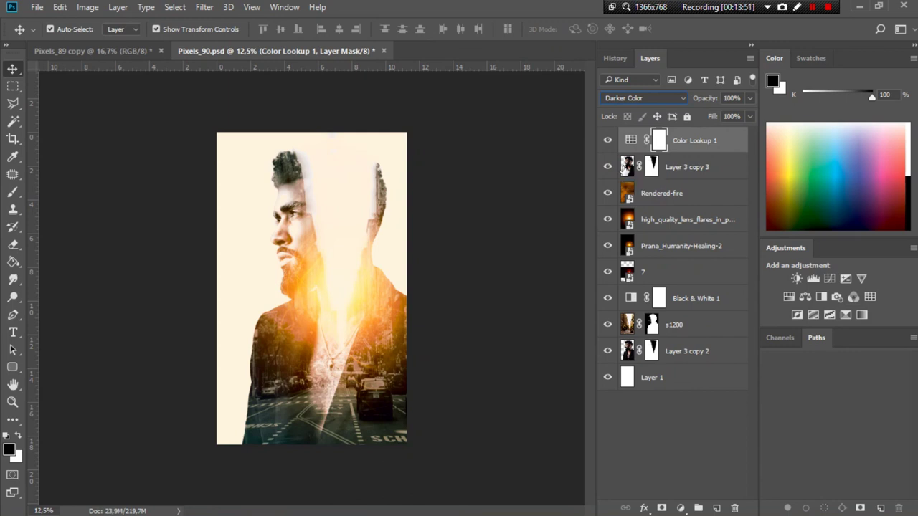
click(750, 117)
mouse_move(745, 115)
mouse_down()
mouse_move(716, 117)
mouse_move(723, 115)
mouse_up()
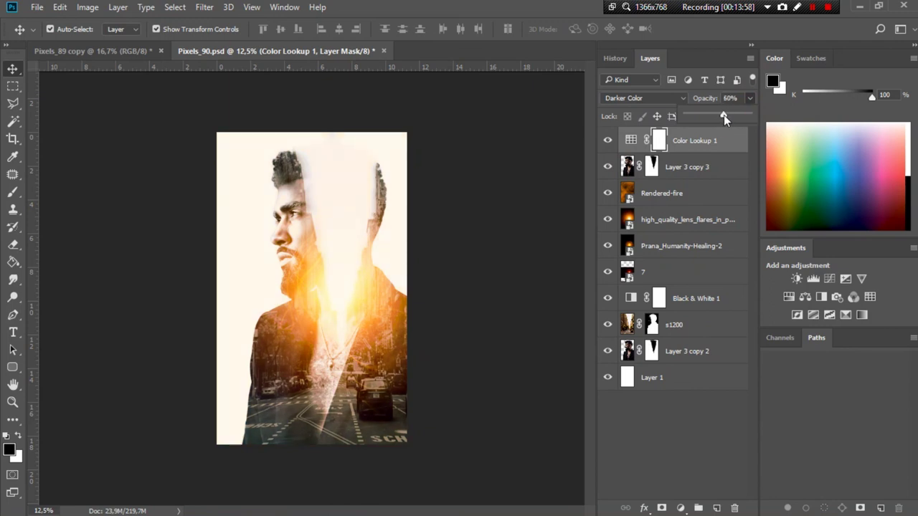